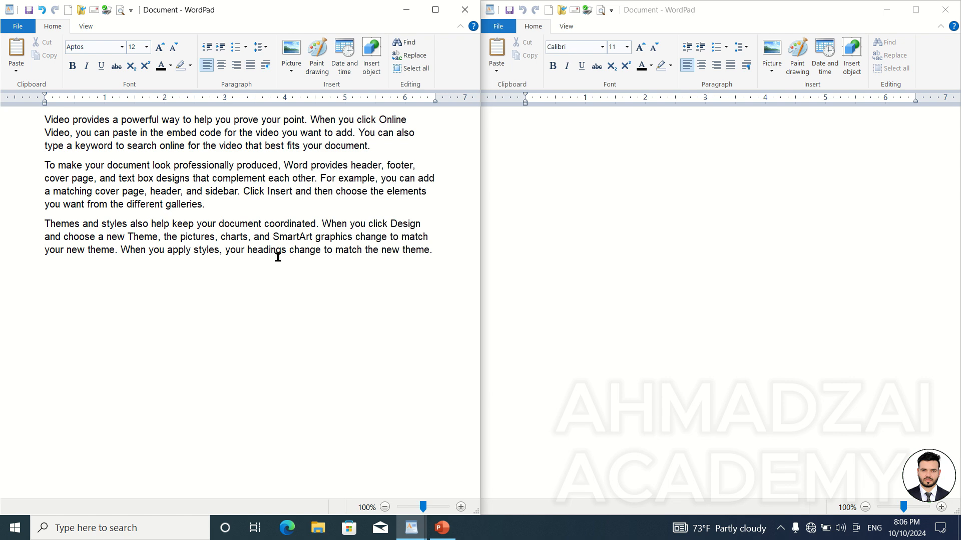
Try selecting the entire text of the three-paragraph document several times, clearing the selection after each attempt.
left_click_drag(217, 284, 1, 101)
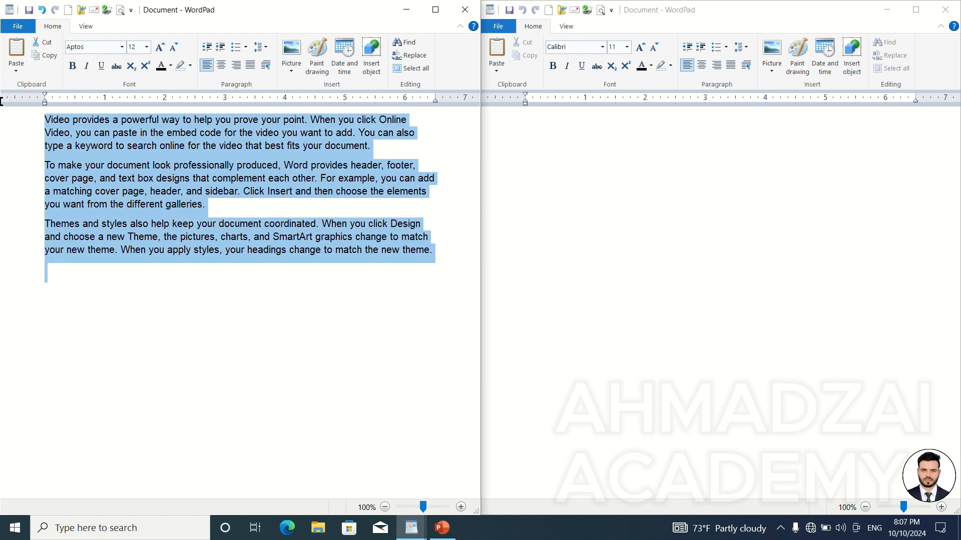
left_click(170, 192)
key("ctrl+a")
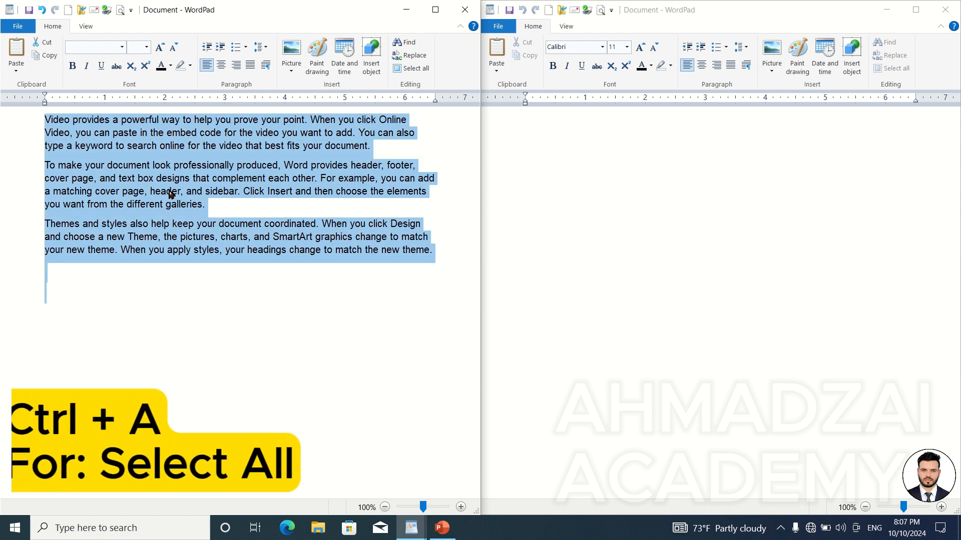
left_click(170, 190)
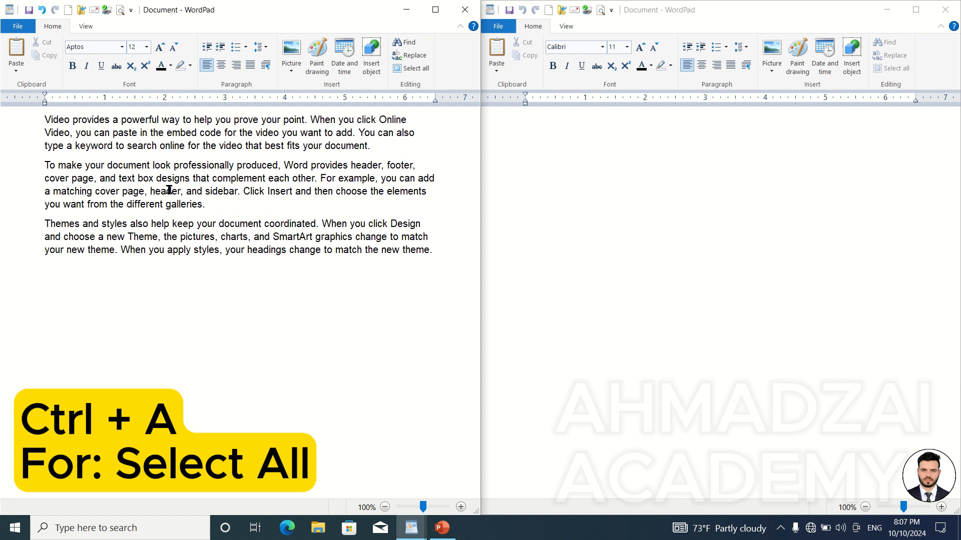
key("alt+h")
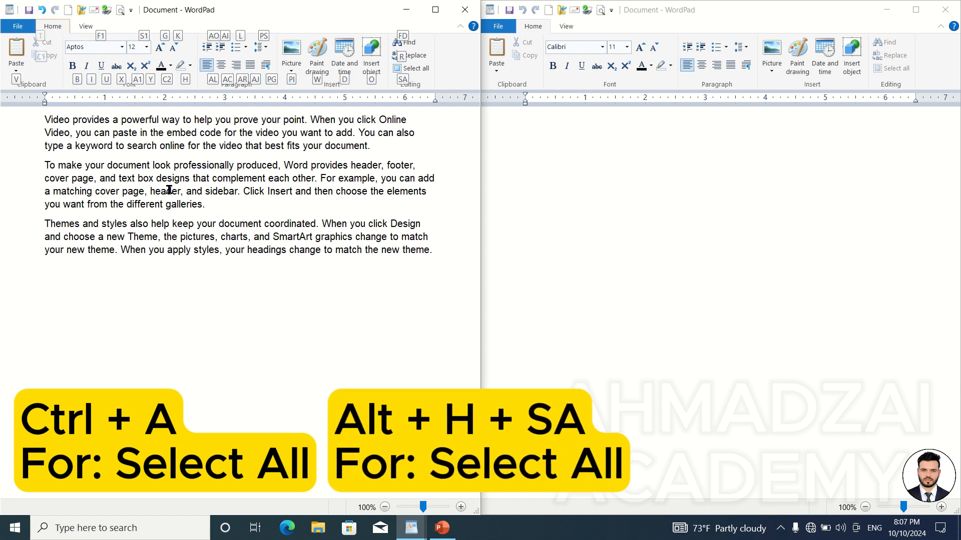
key("s")
key("a")
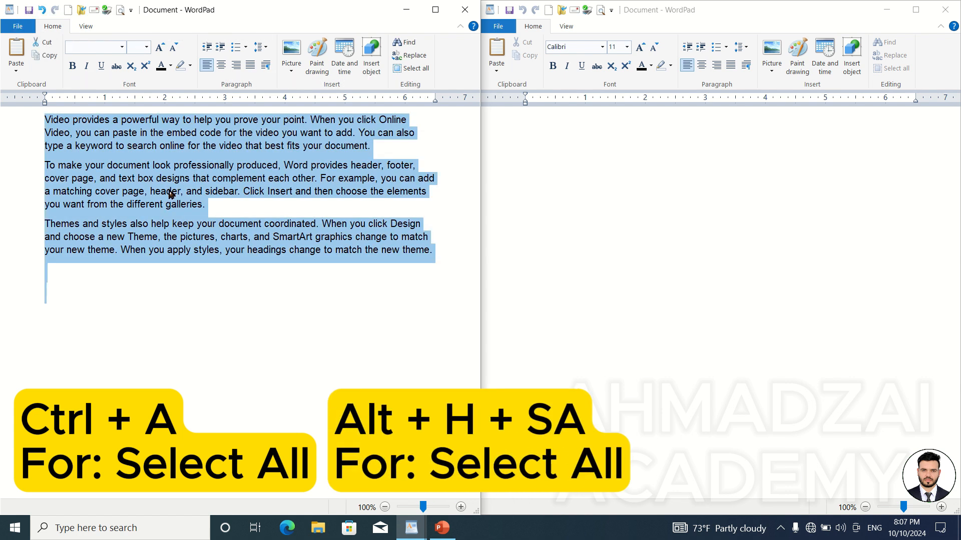
left_click(245, 221)
key("ctrl+a")
left_click(245, 217)
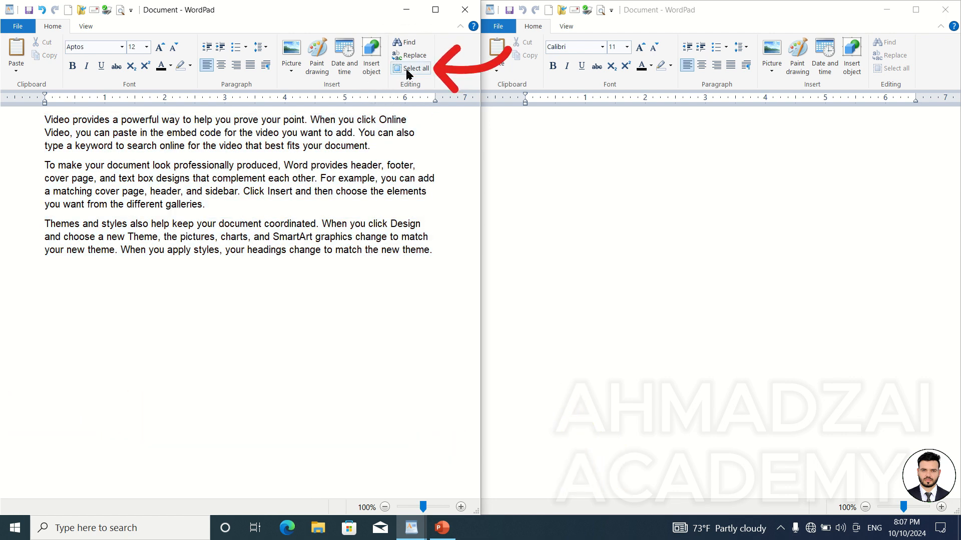
Select all the text in the three-paragraph document.
left_click(409, 70)
left_click(78, 330)
key("ctrl+a")
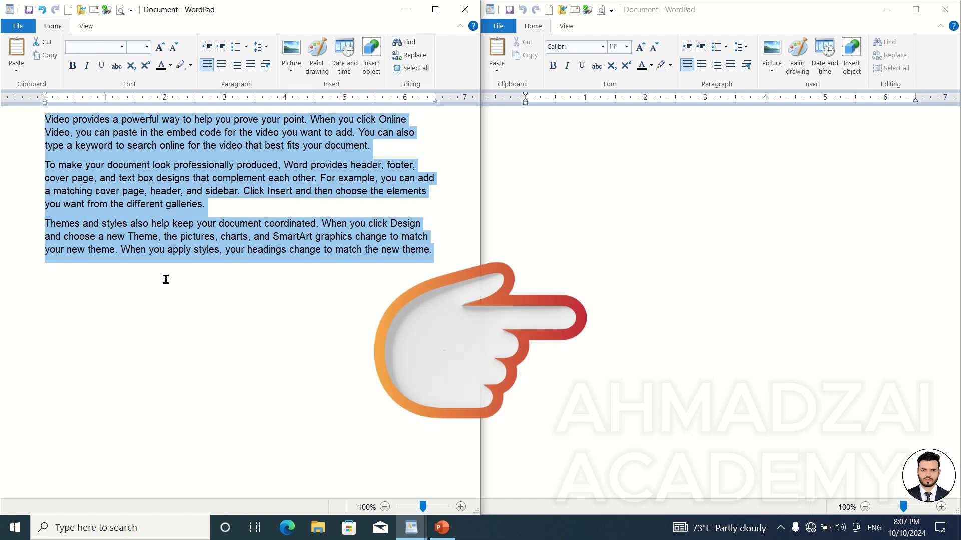
Cut the selected paragraphs and paste them into the empty second document.
left_click(745, 208)
left_click(45, 47)
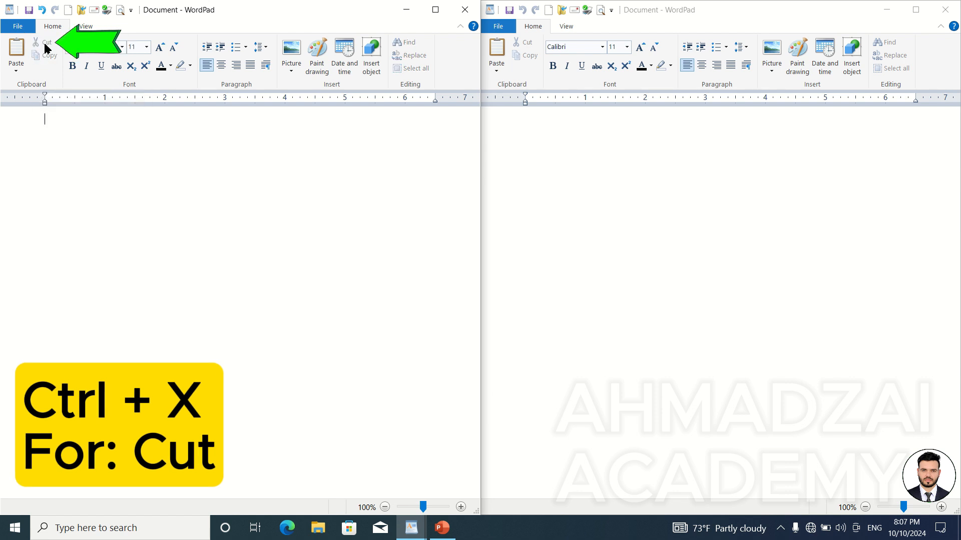
left_click(579, 166)
left_click(496, 67)
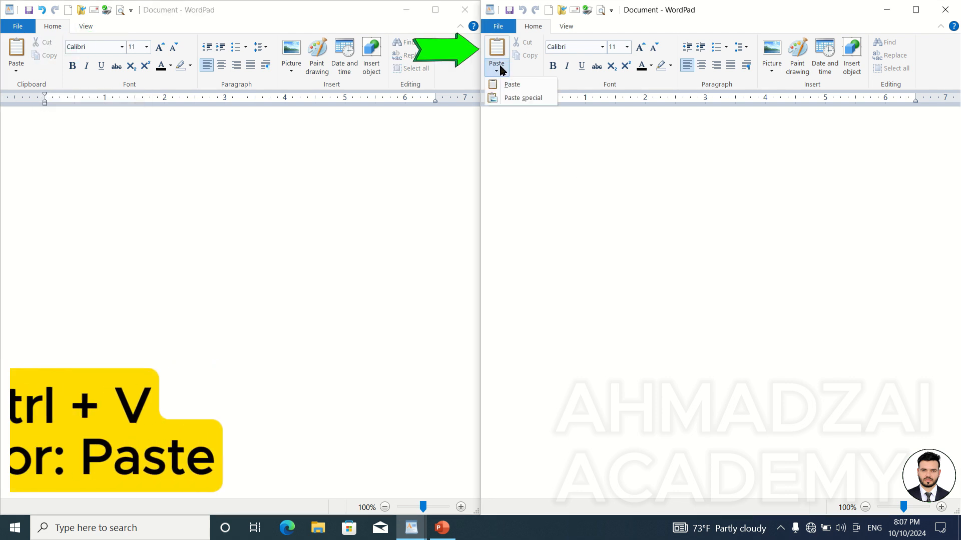
left_click(512, 84)
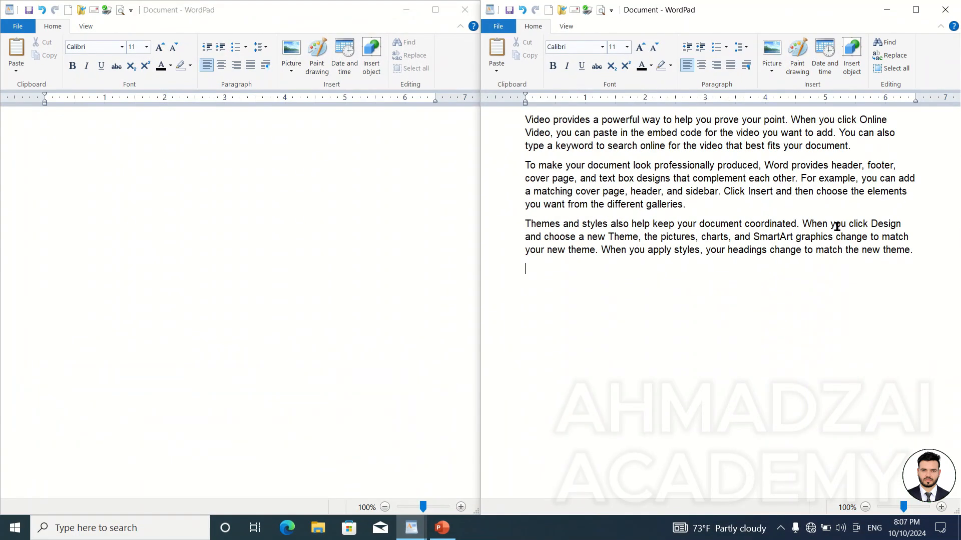
Undo the paste in the second document and the cut in the first document.
key("ctrl+z")
left_click(326, 211)
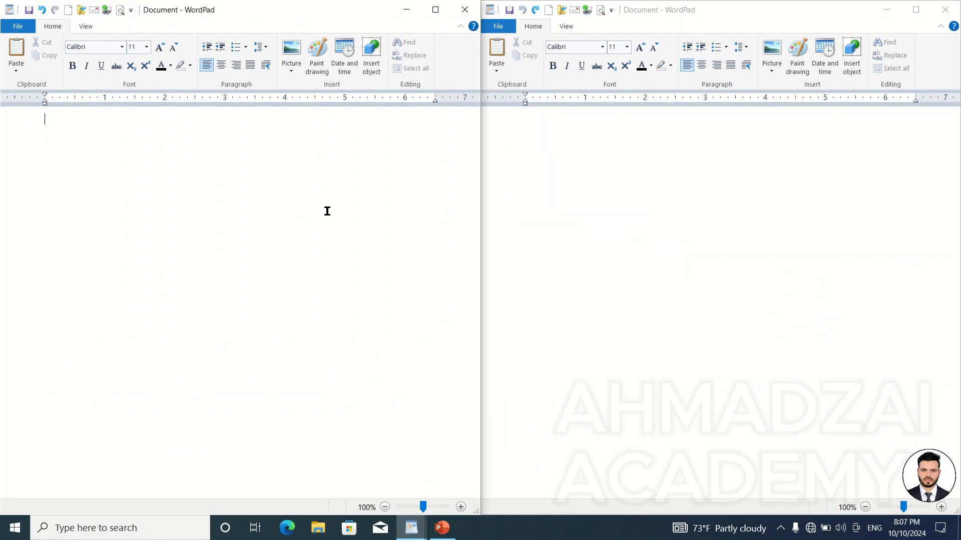
key("ctrl+z")
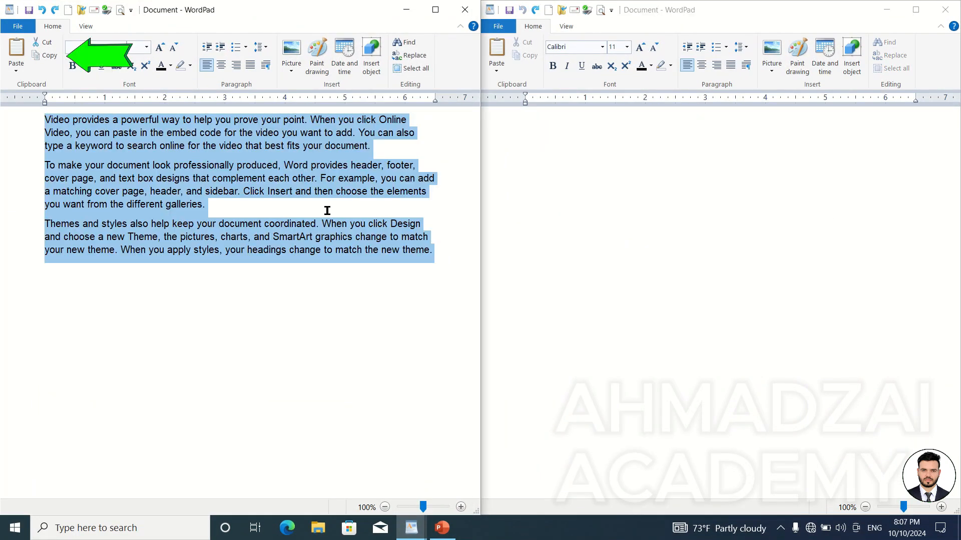
Copy the selected paragraphs from the first document and paste them into the empty second document.
left_click(49, 56)
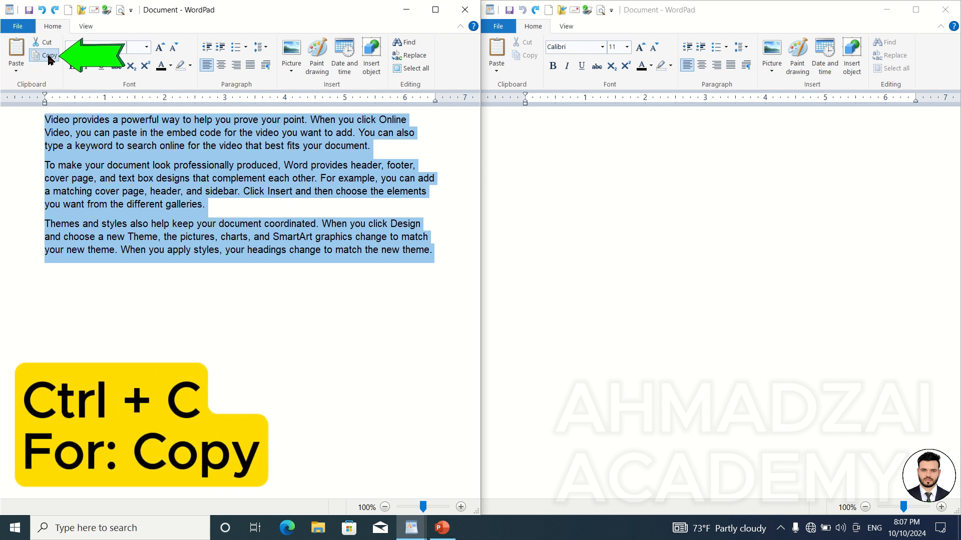
left_click(566, 148)
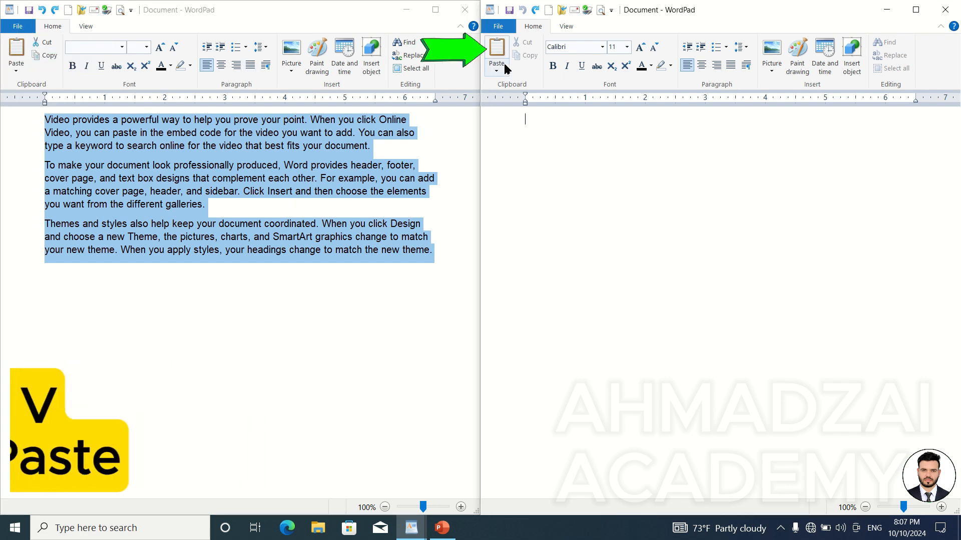
left_click(497, 69)
left_click(509, 85)
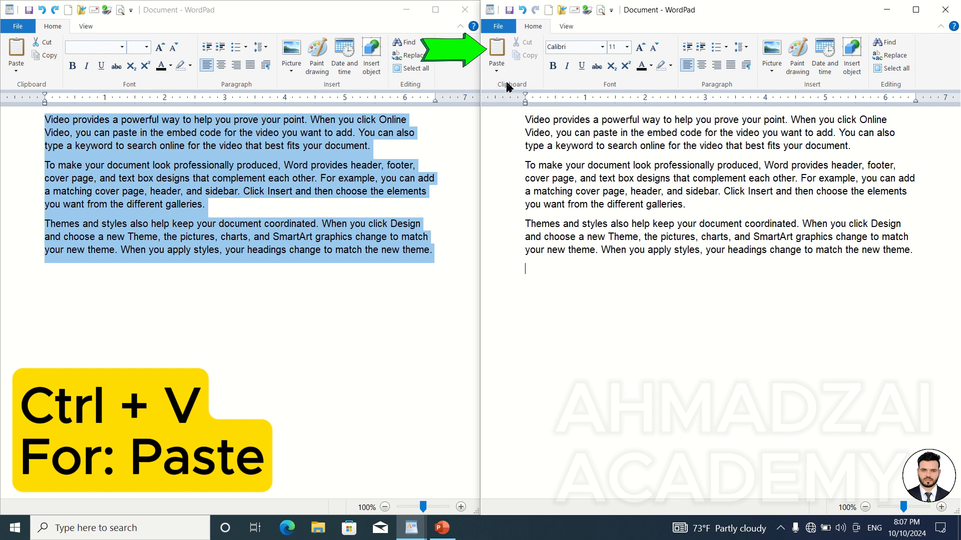
Paste the copied paragraphs a second time into the second document and undo that paste.
left_click(504, 72)
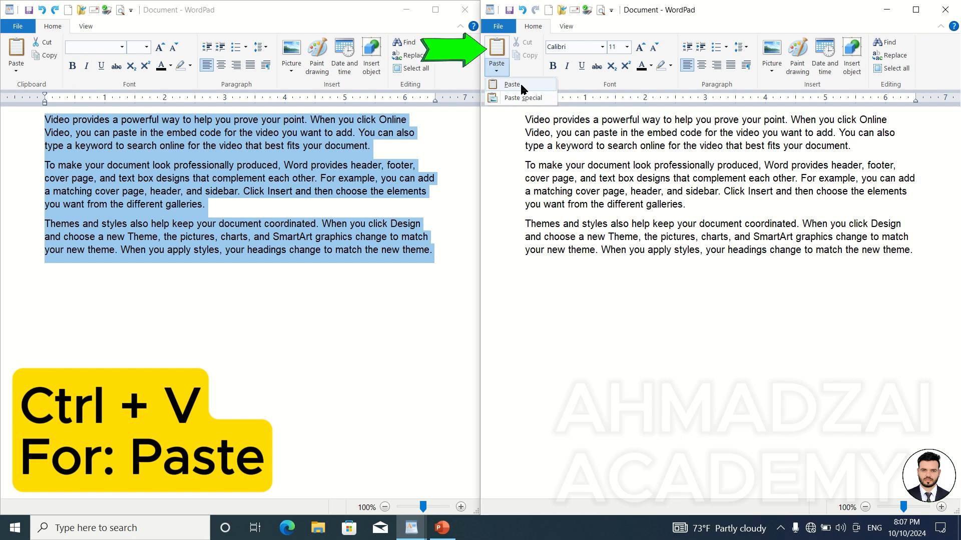
left_click(606, 22)
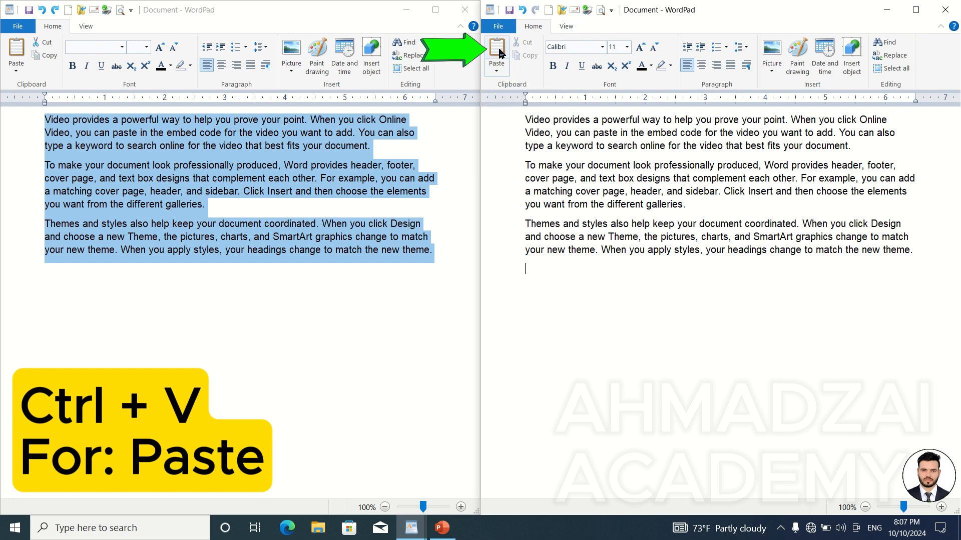
key("ctrl+v")
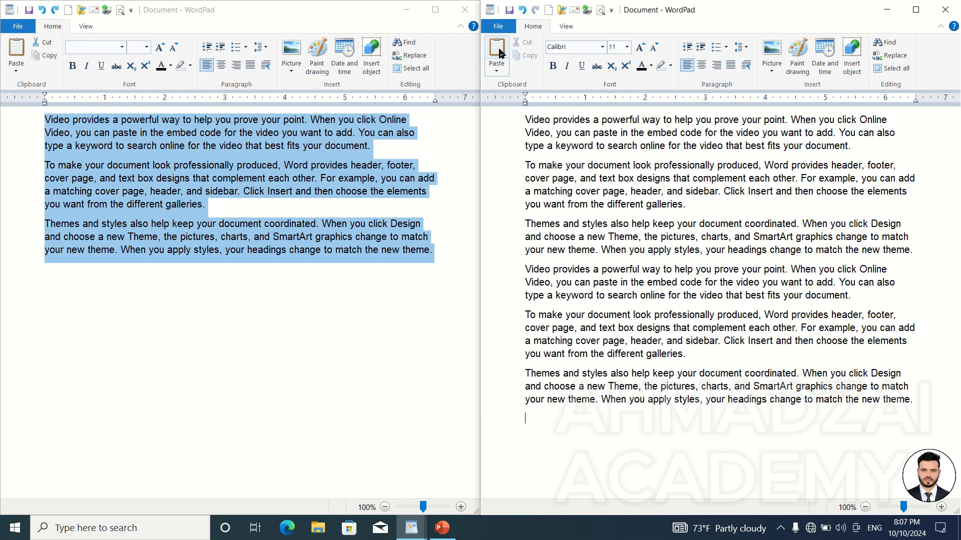
key("ctrl+z")
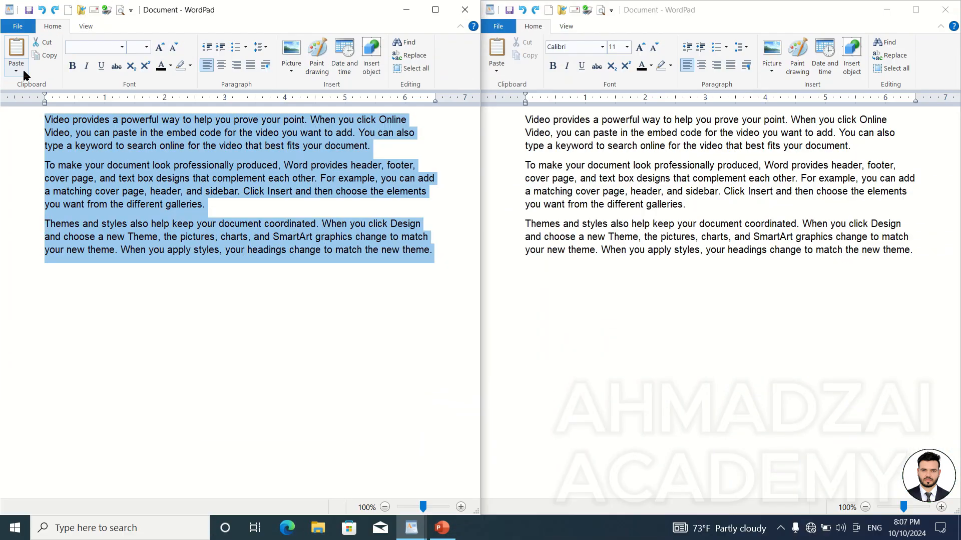
left_click(16, 71)
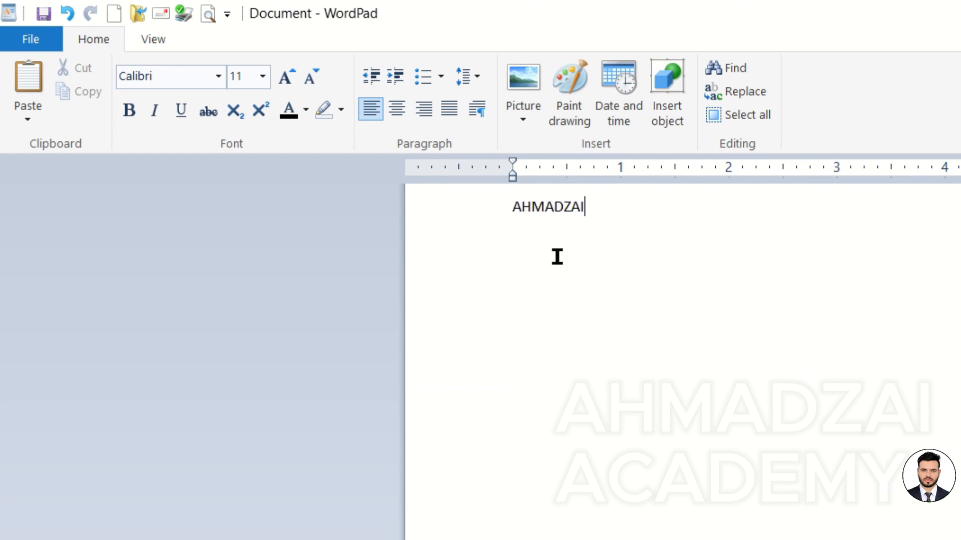
Select the single word on the first line and increase its font size to 28.
double_click(550, 206)
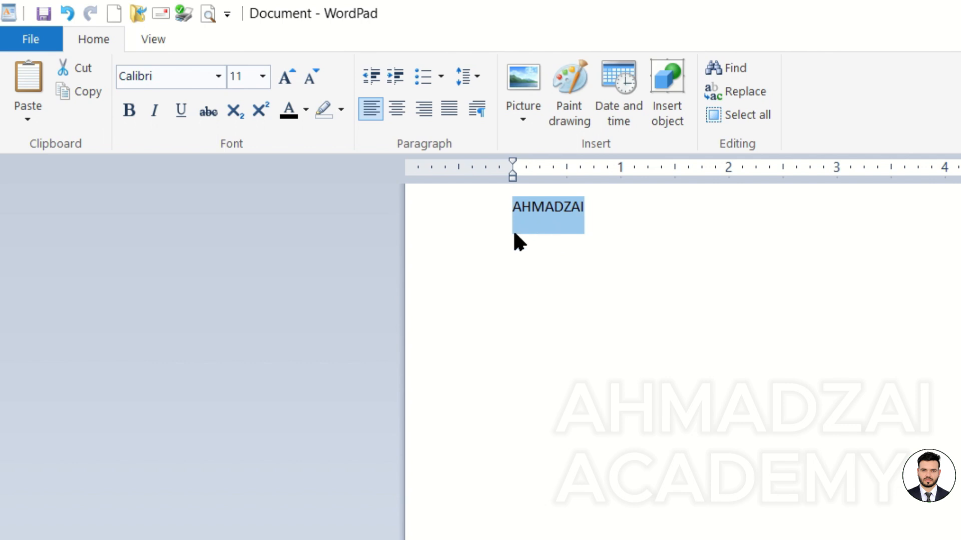
left_click(292, 77)
left_click(291, 76)
left_click(291, 76)
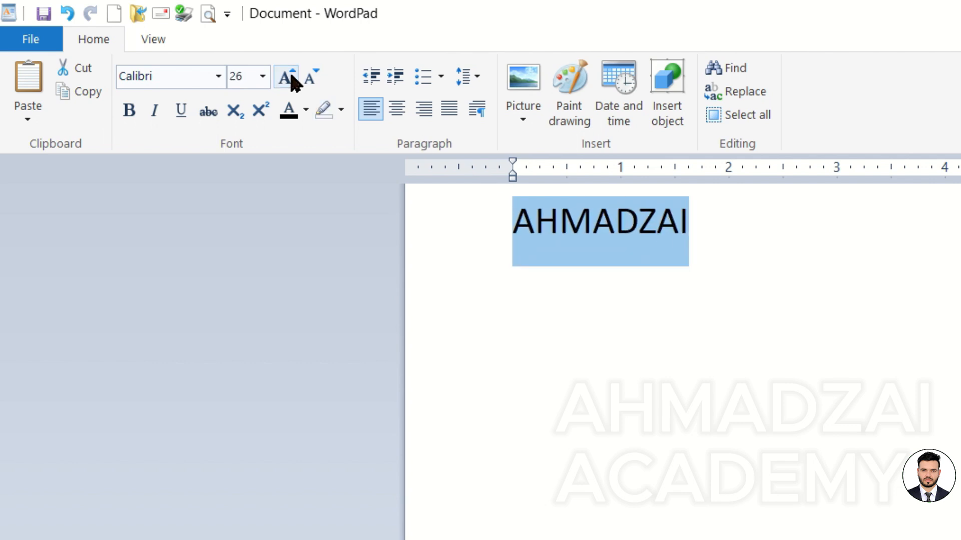
left_click(291, 76)
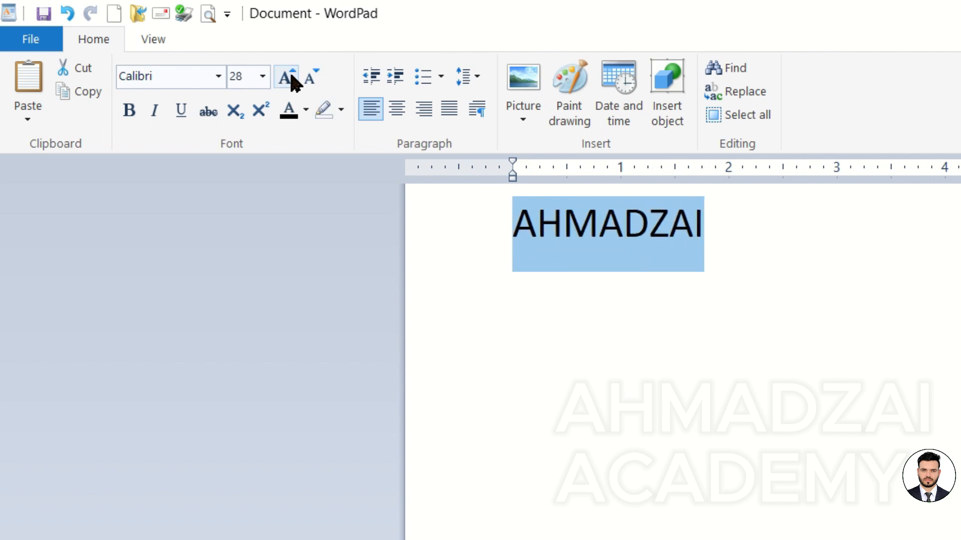
Make the selected word bold and underlined, and set its text colour to red.
left_click(131, 110)
left_click(179, 110)
left_click(306, 109)
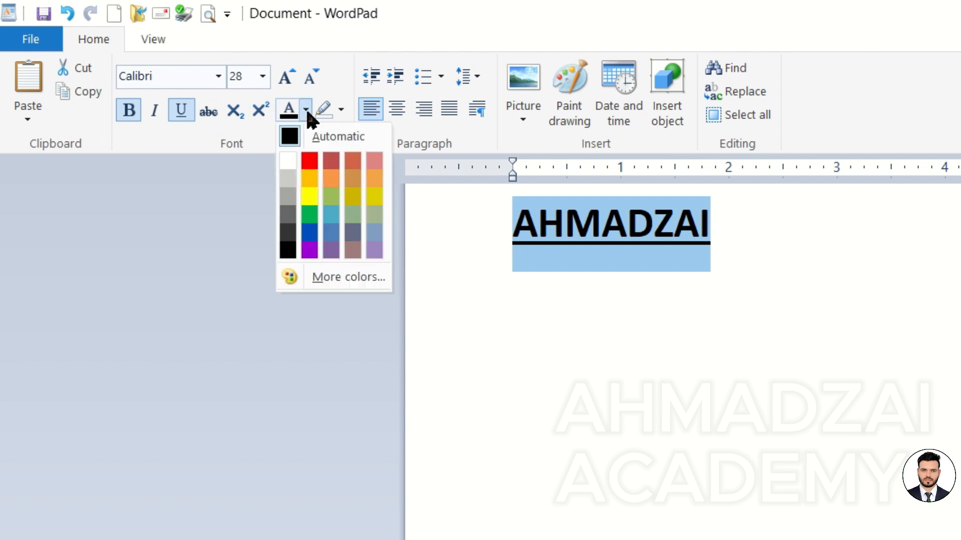
left_click(309, 161)
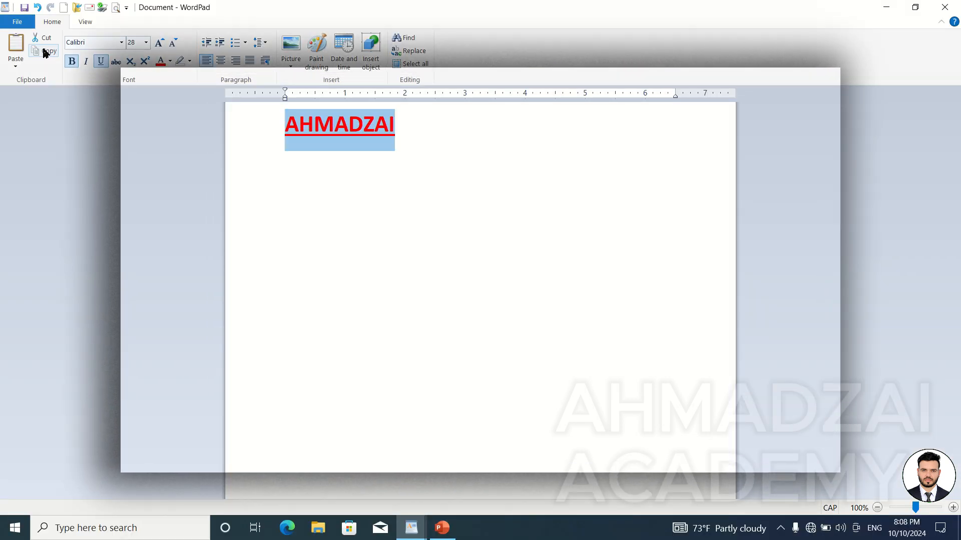
Use Paste Special to insert the copied red word below it as Unformatted Text and again as Rich Text (RTF).
left_click(310, 173)
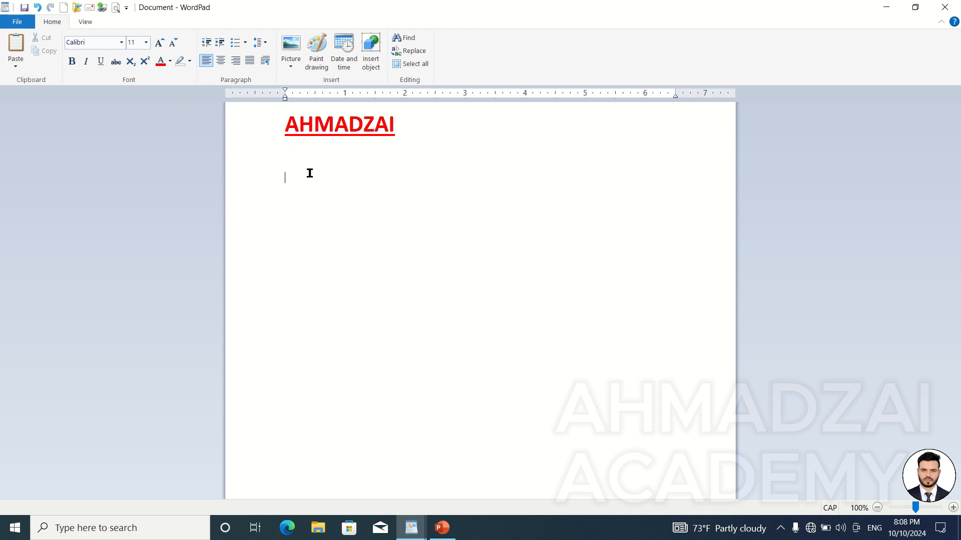
left_click(42, 93)
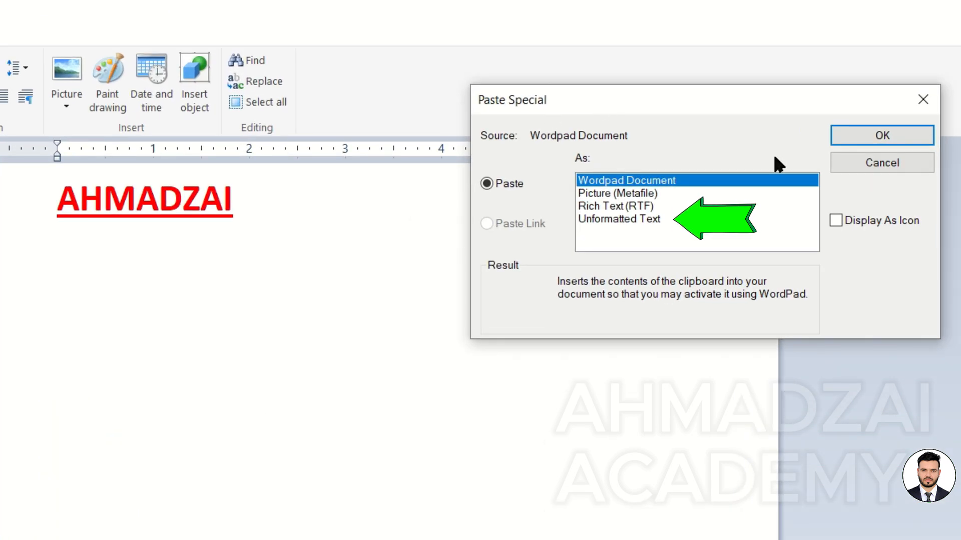
left_click(649, 220)
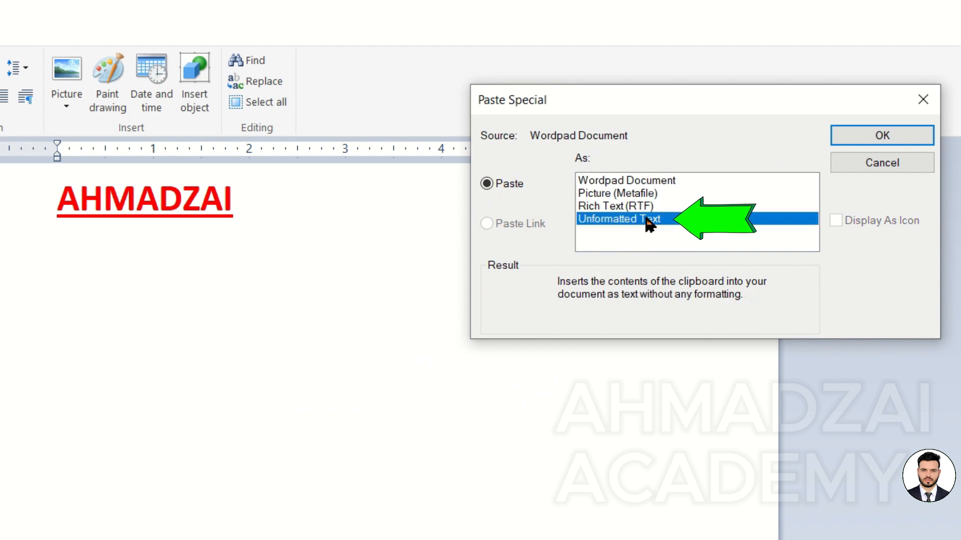
left_click(858, 133)
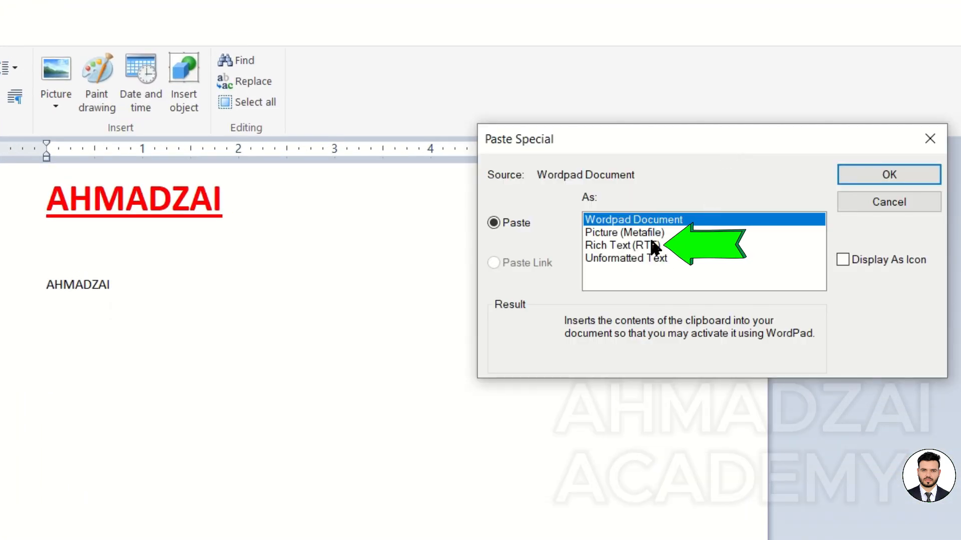
left_click(646, 245)
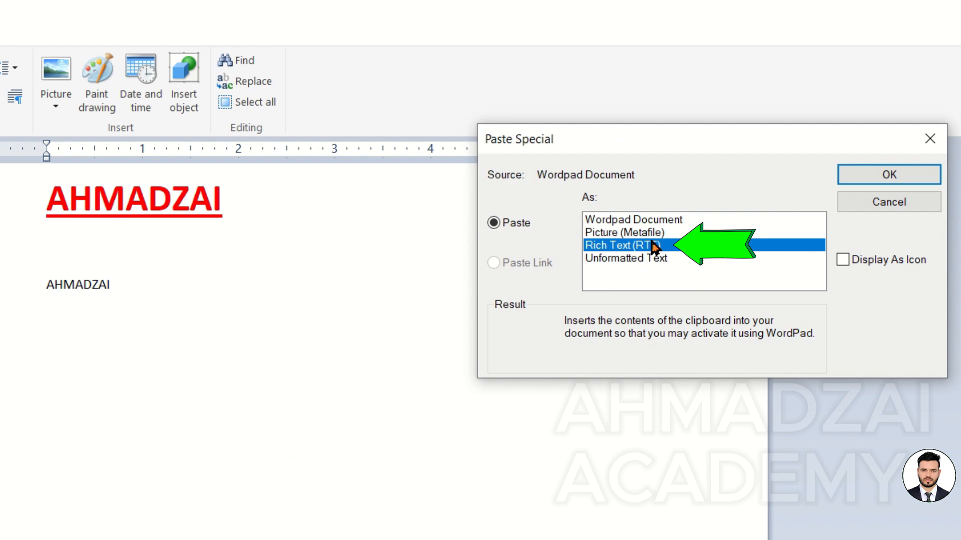
left_click(859, 176)
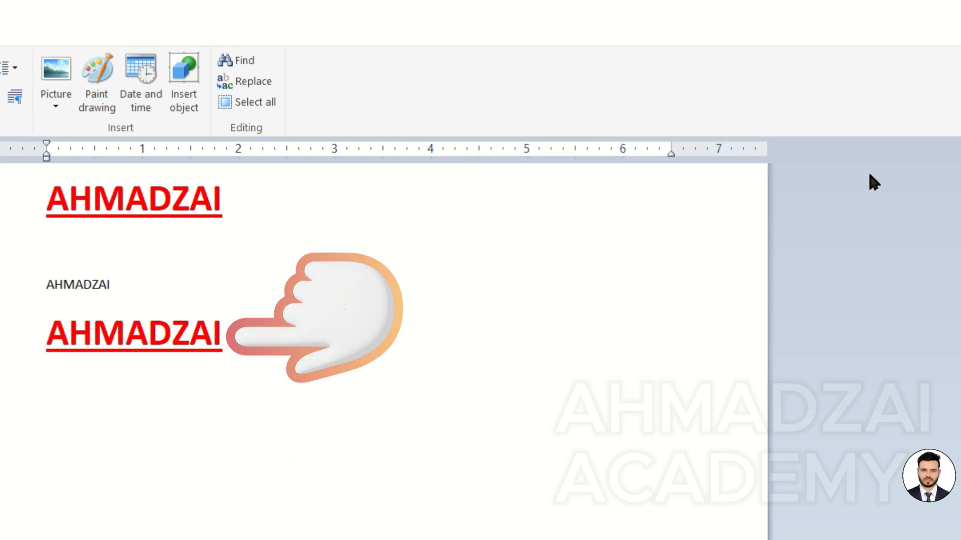
Use Paste Special to insert the copied word as Picture (Metafile) below the rich text copy, and place the cursor beneath it.
left_click(148, 400)
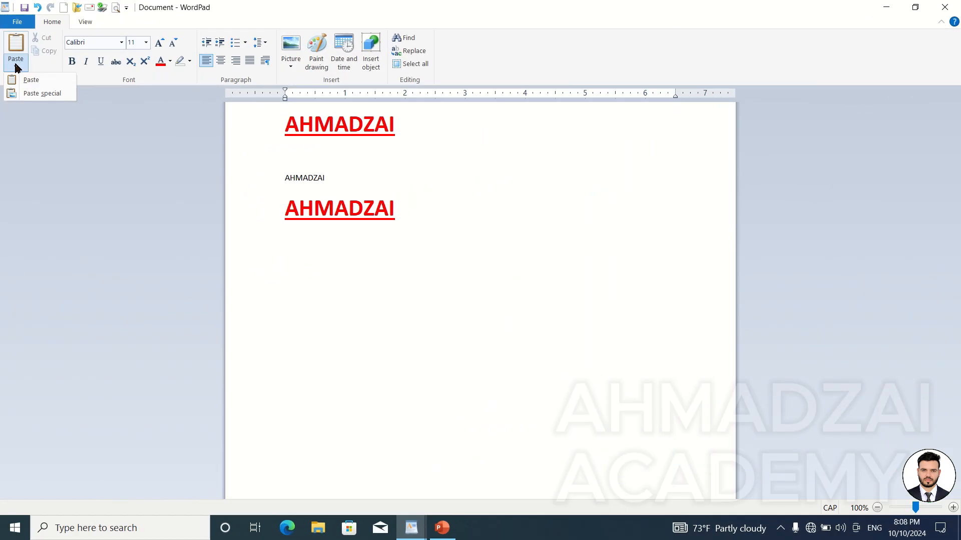
left_click(29, 94)
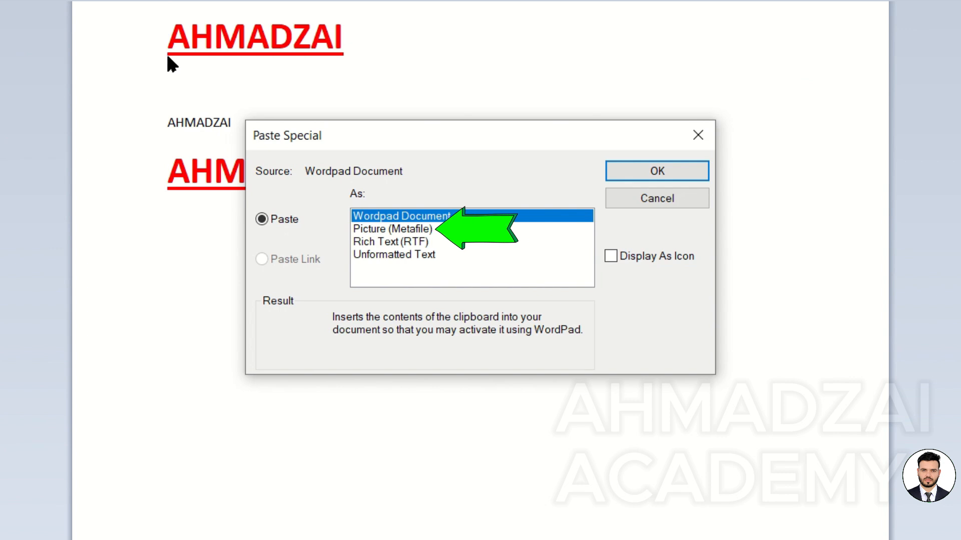
left_click(395, 229)
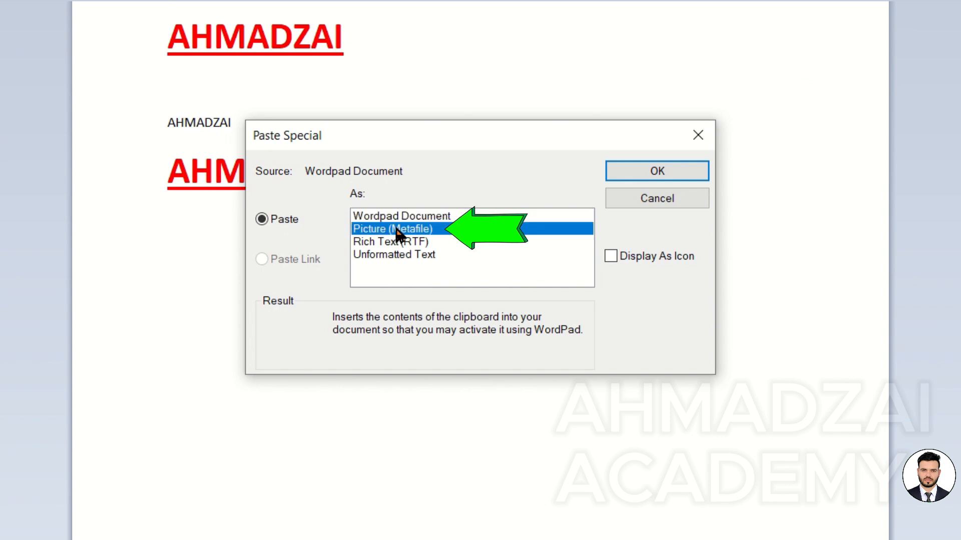
left_click(620, 171)
left_click(351, 363)
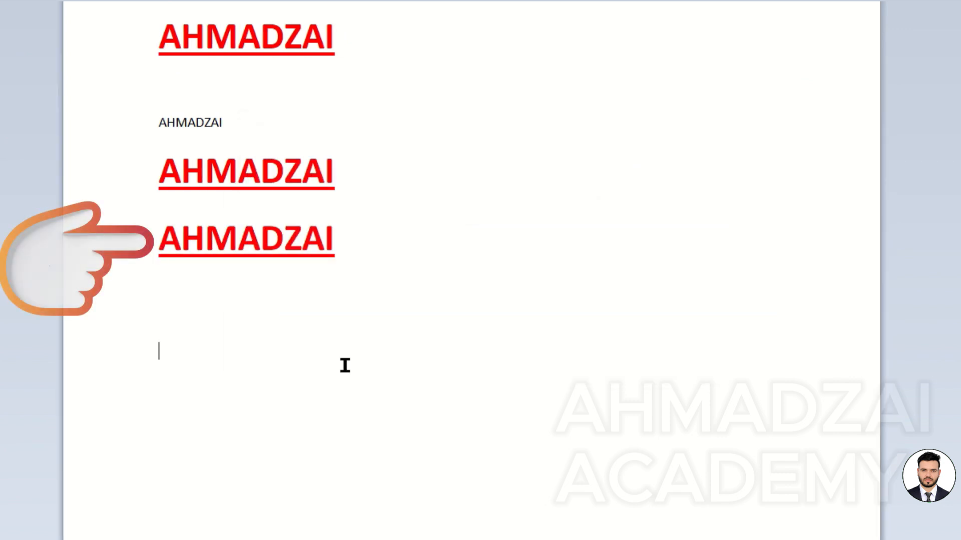
Resize the pasted metafile picture to about 5.6 inches wide and stretch it much taller, leaving it deselected.
left_click(404, 259)
left_click_drag(780, 248, 692, 246)
left_click_drag(427, 276, 438, 427)
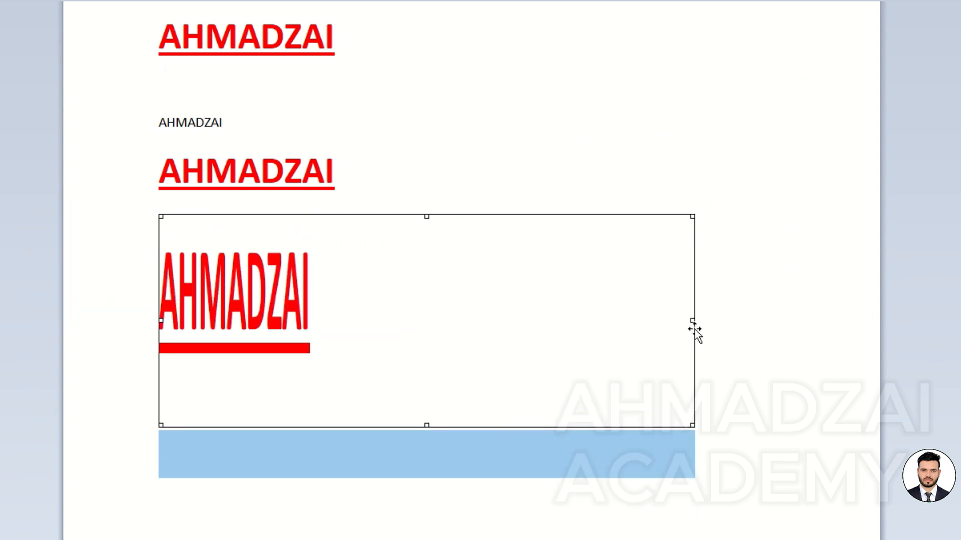
left_click_drag(694, 322, 692, 322)
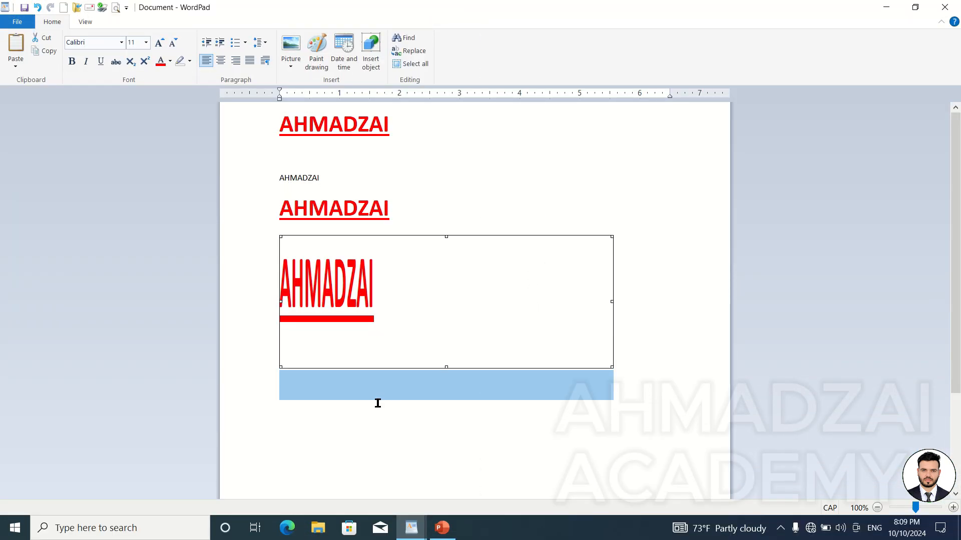
left_click(352, 405)
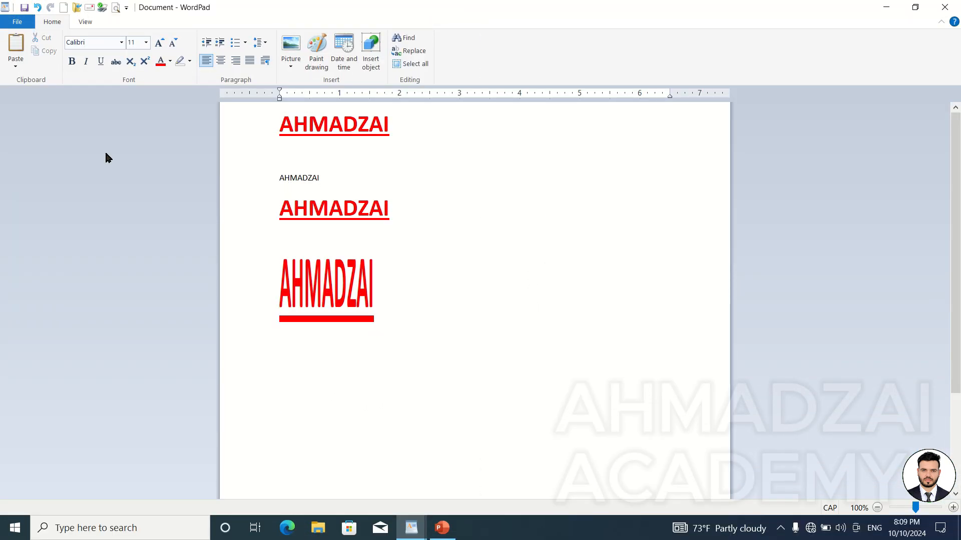
Use Paste Special to insert the copied word as Wordpad Document below the stretched picture.
left_click(16, 67)
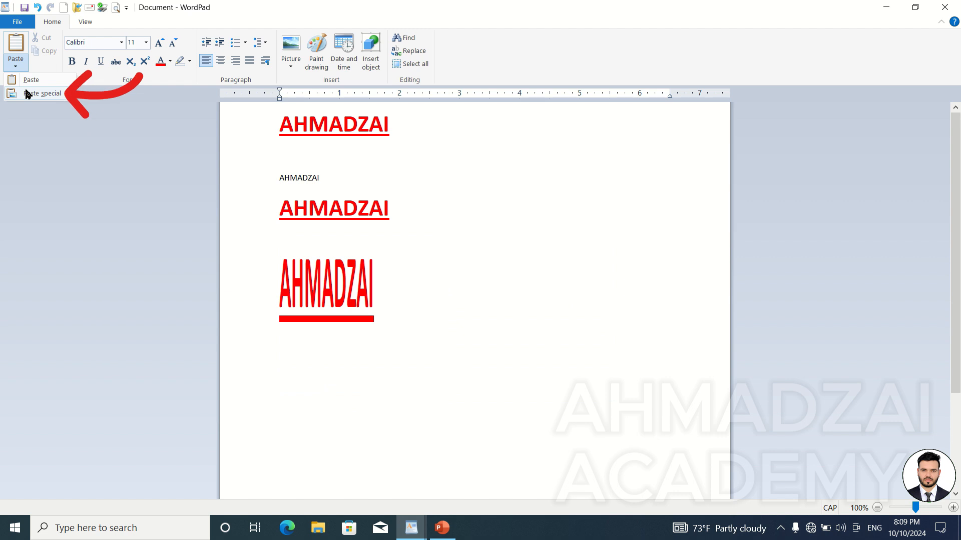
left_click(26, 94)
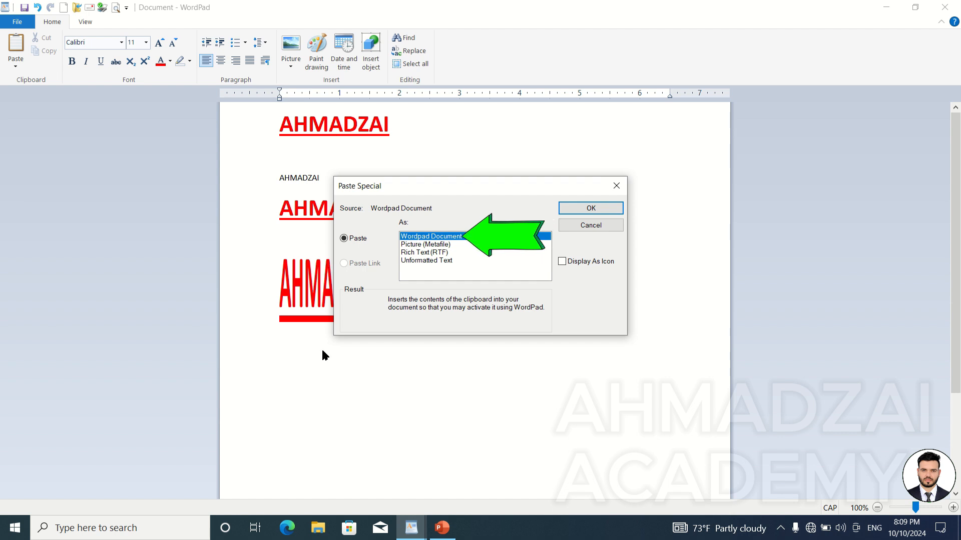
left_click(572, 205)
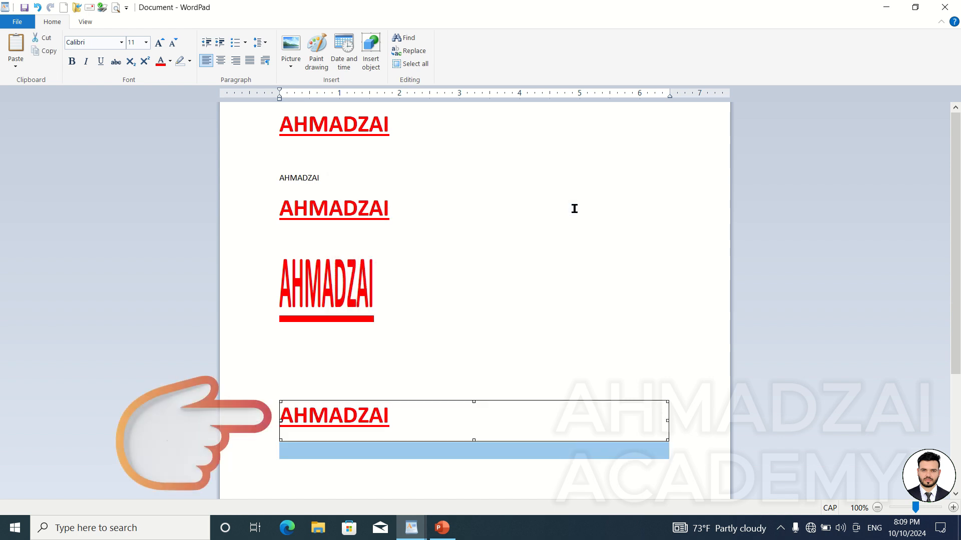
left_click(385, 366)
Open the embedded WordPad document, add the lines WRWERWW, RWRWRRWR and RWRWRRWE below the red word, and close it.
double_click(379, 426)
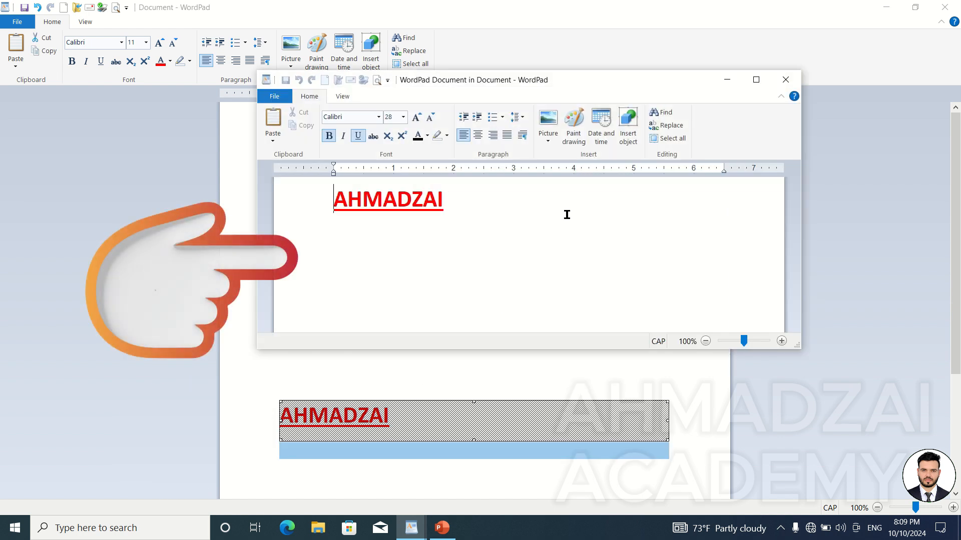
left_click(756, 80)
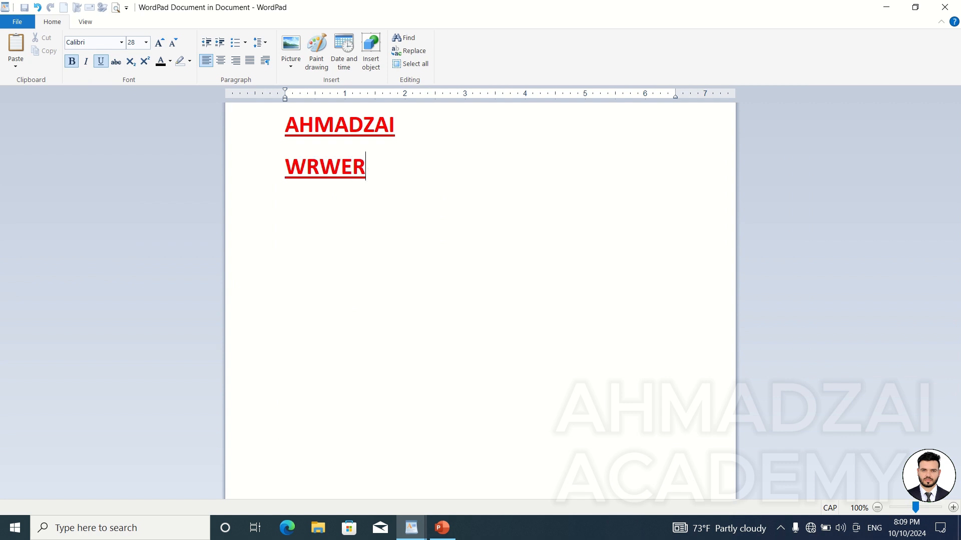
type("WW")
key("Return")
type("RWRWRRWE")
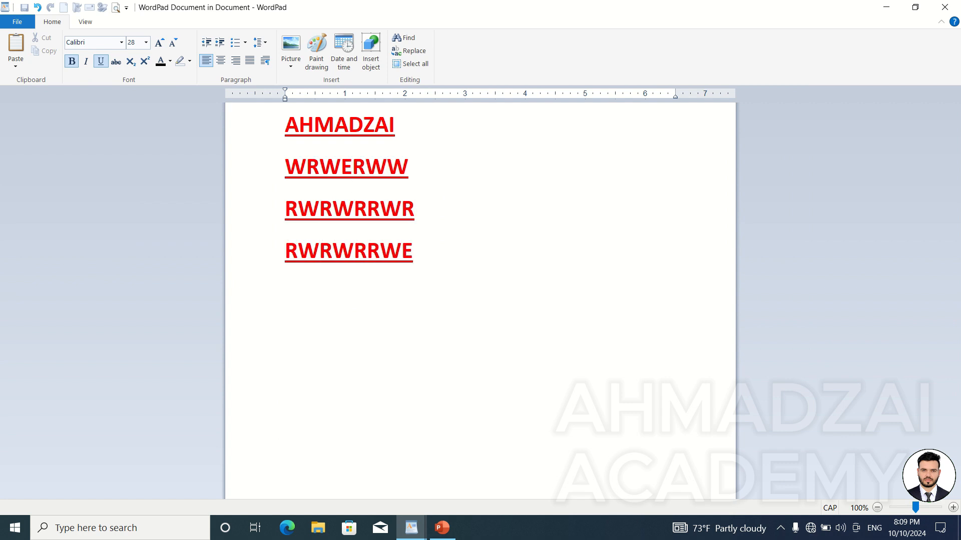
left_click(951, 10)
Adjust the height of the embedded document object so that it fits all four red lines, and deselect it.
scroll(654, 301, "down", 3)
left_click(468, 313)
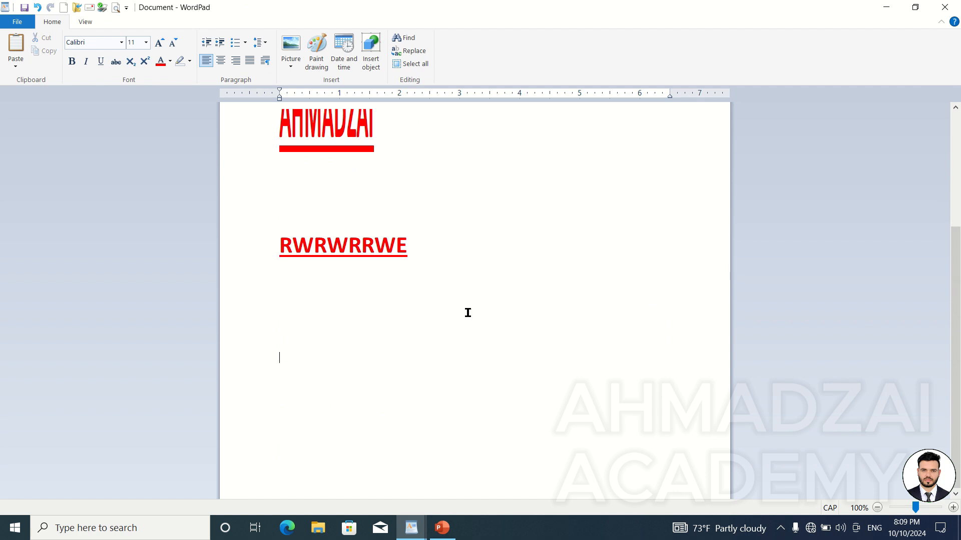
left_click(463, 262)
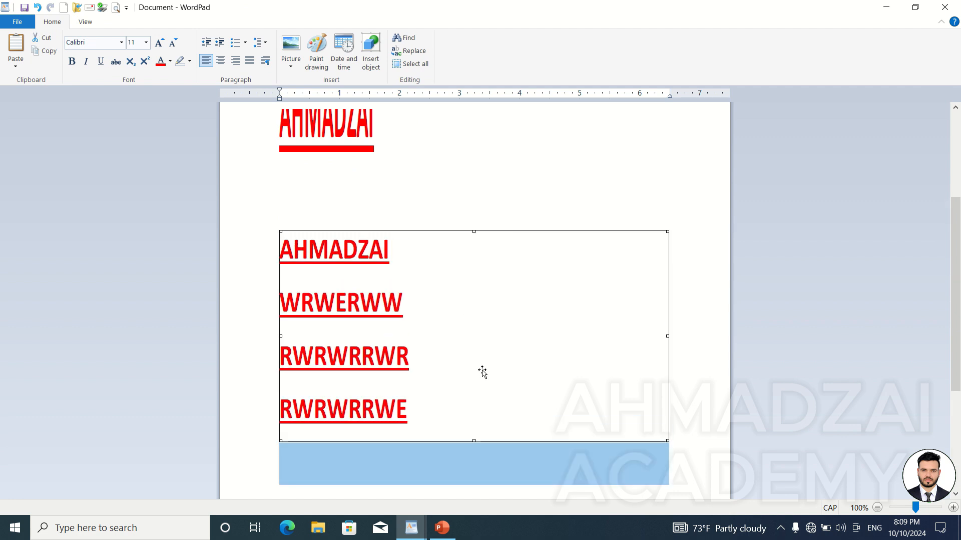
left_click_drag(475, 440, 478, 414)
left_click(526, 430)
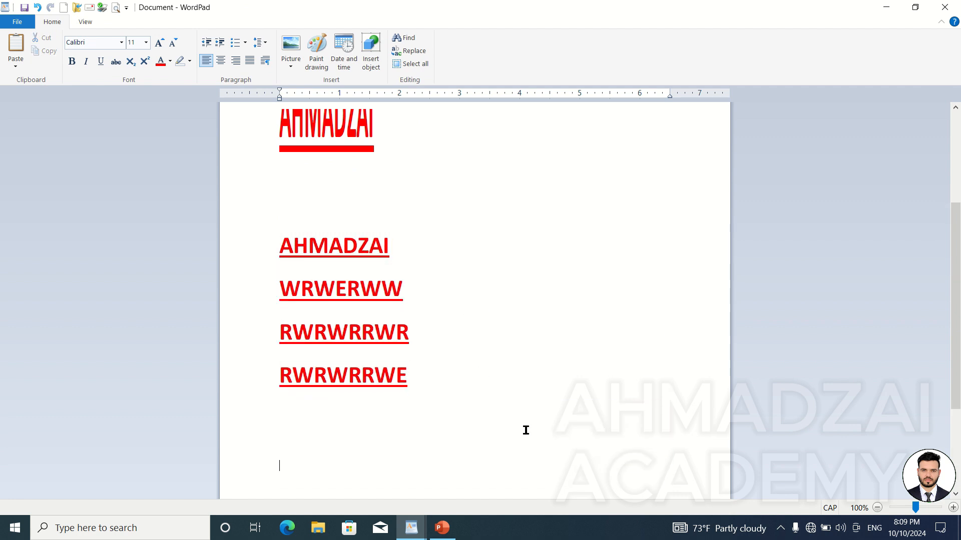
left_click(371, 213)
left_click(518, 304)
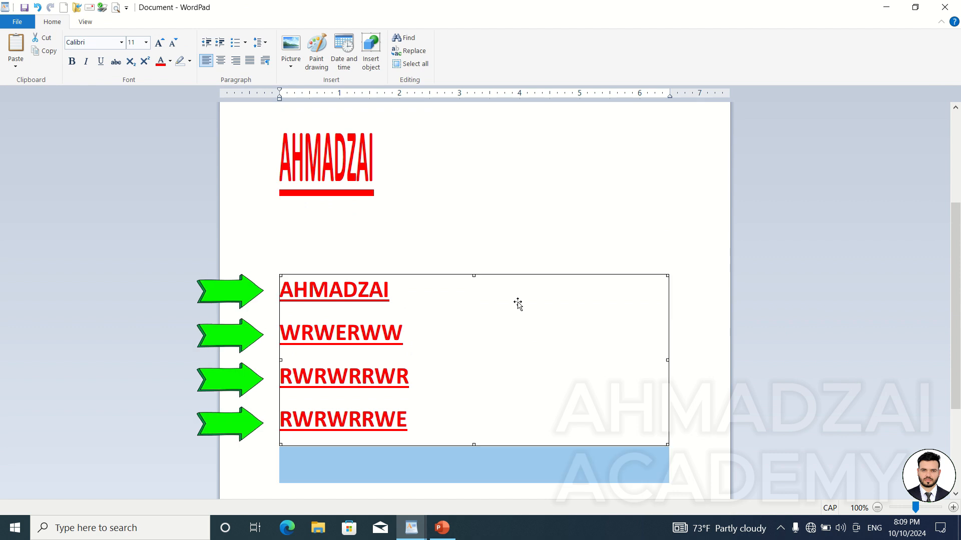
left_click(457, 244)
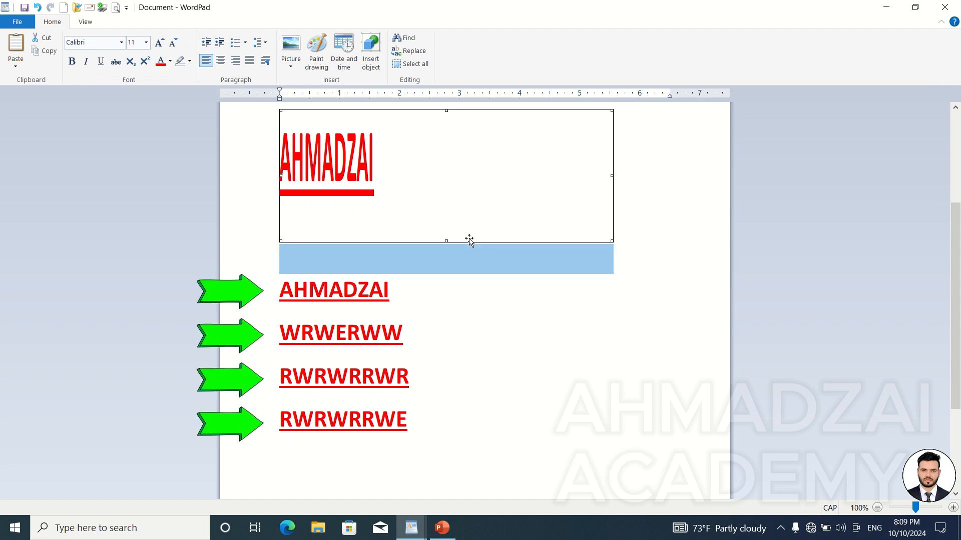
left_click(472, 355)
scroll(471, 352, "down", 5)
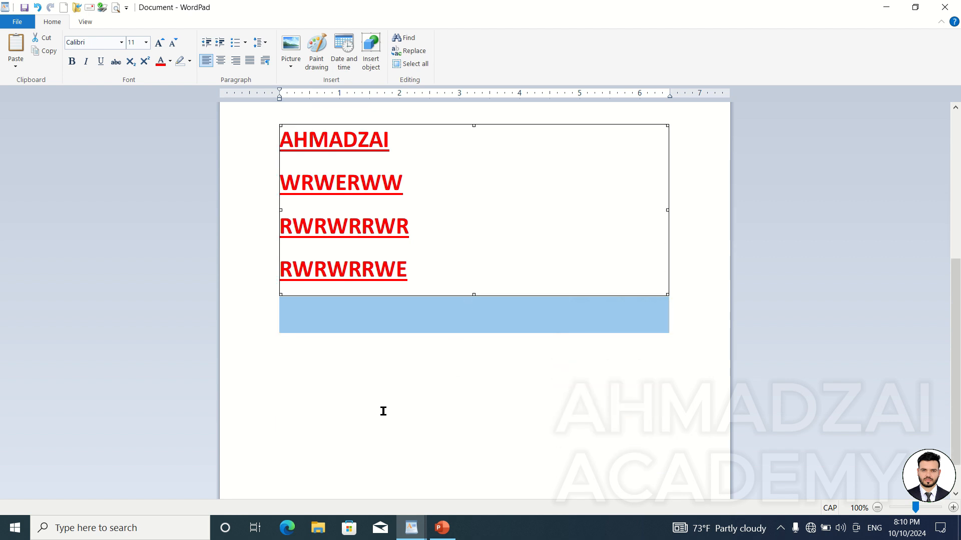
Use Paste Special to insert the copied word below the embedded object as Wordpad Document with Display As Icon enabled.
left_click(382, 410)
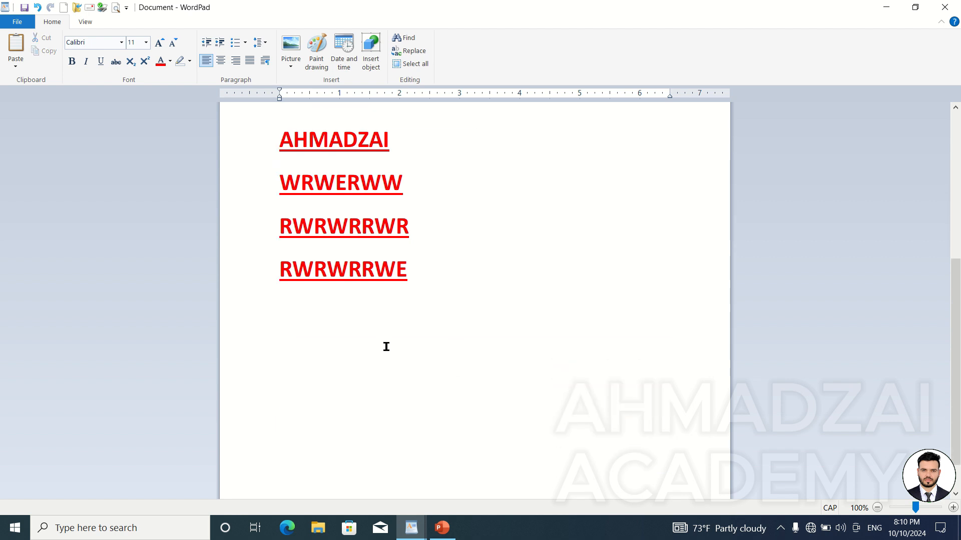
left_click(15, 66)
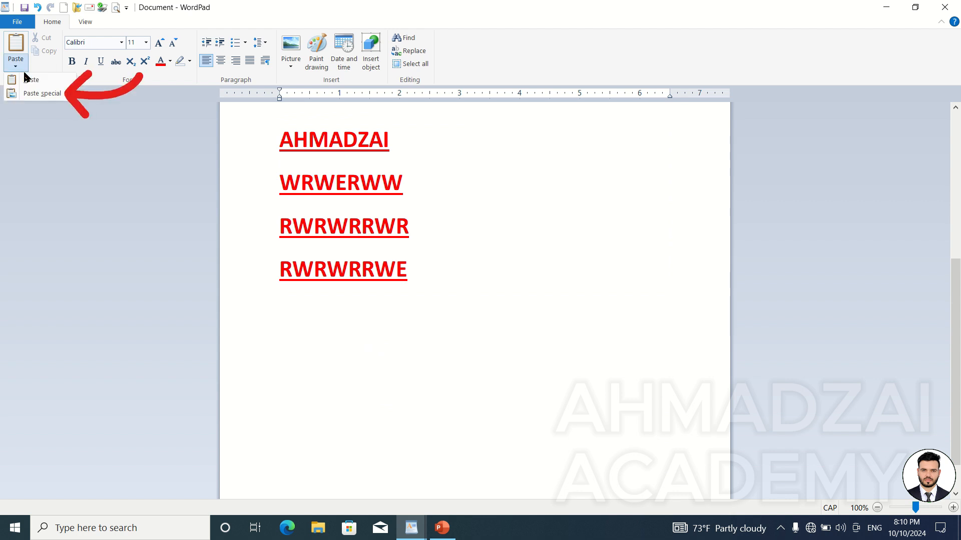
left_click(30, 92)
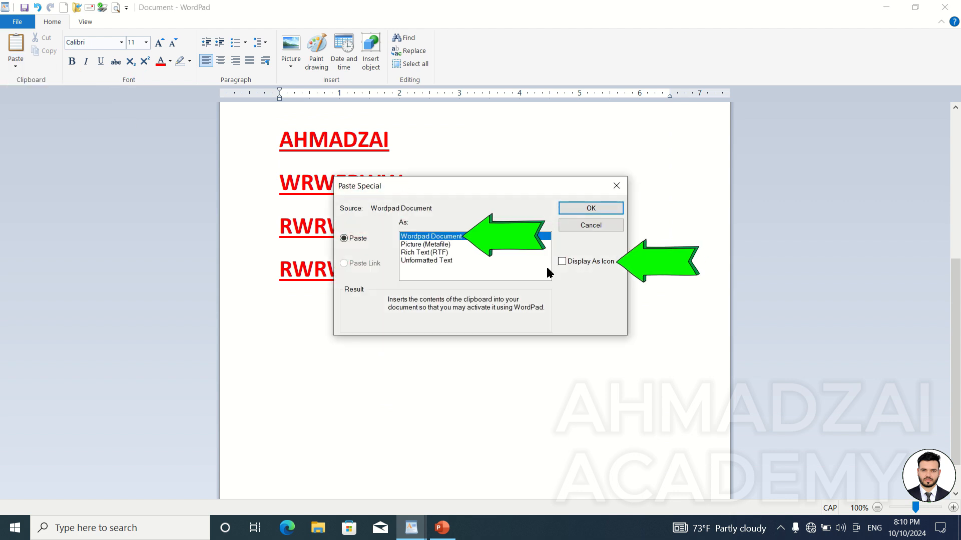
left_click(596, 263)
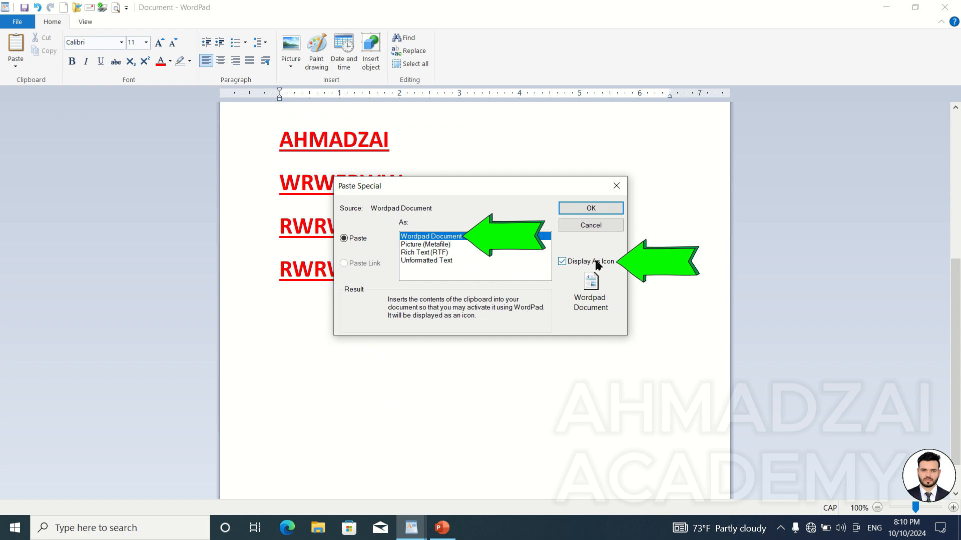
left_click(602, 204)
left_click(370, 383)
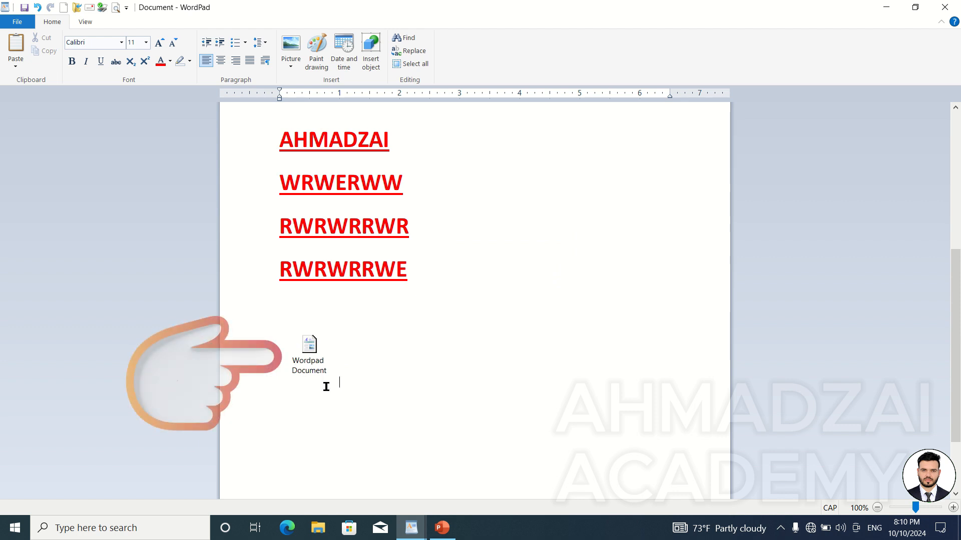
Open the document embedded as an icon, add several short lines starting with ERWER and EWRW below the red word, and close it.
double_click(310, 346)
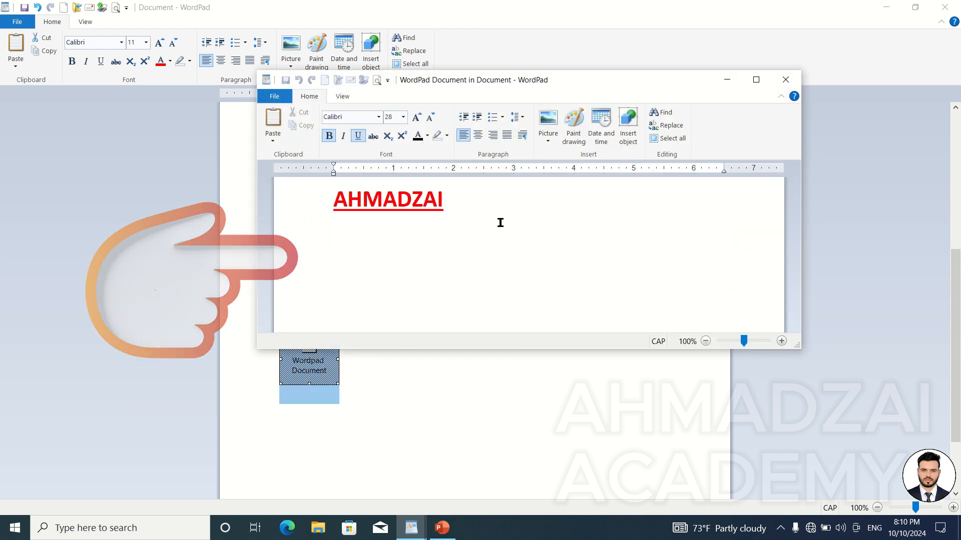
key("Return")
type("ERWER")
key("Return")
type("WRW")
key("Return")
type("RWR")
key("Return")
type("WRW")
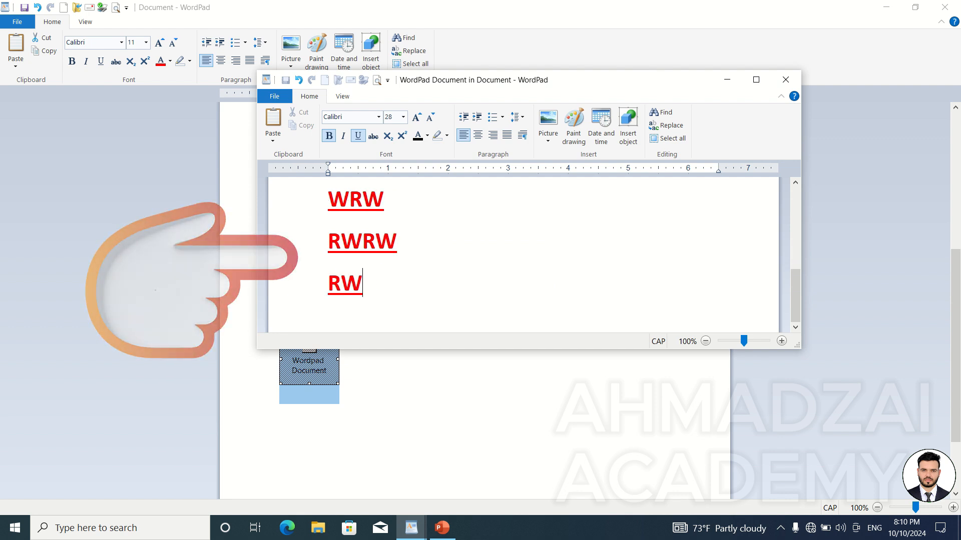
key("Return")
type("R")
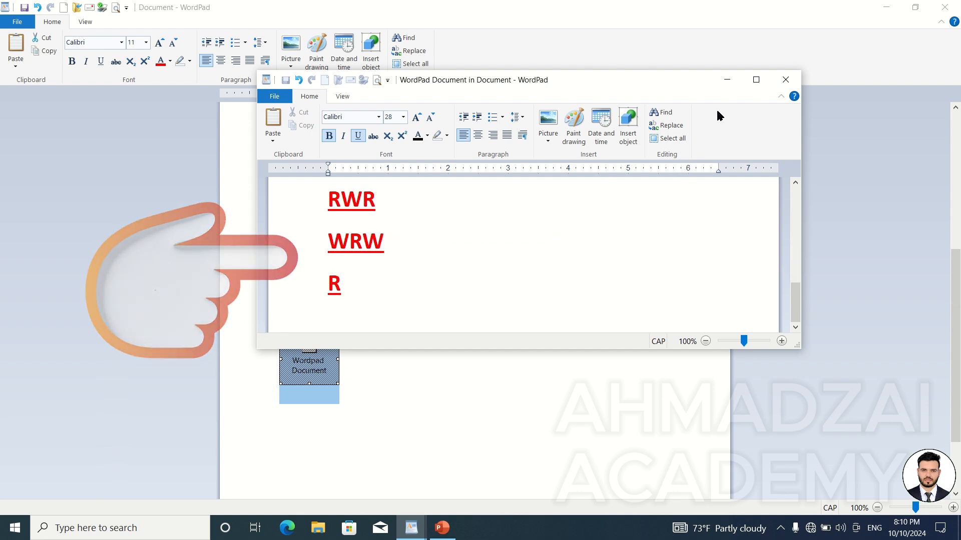
left_click(786, 79)
Reopen the embedded document from its icon to check the added lines, and close it again.
left_click(368, 371)
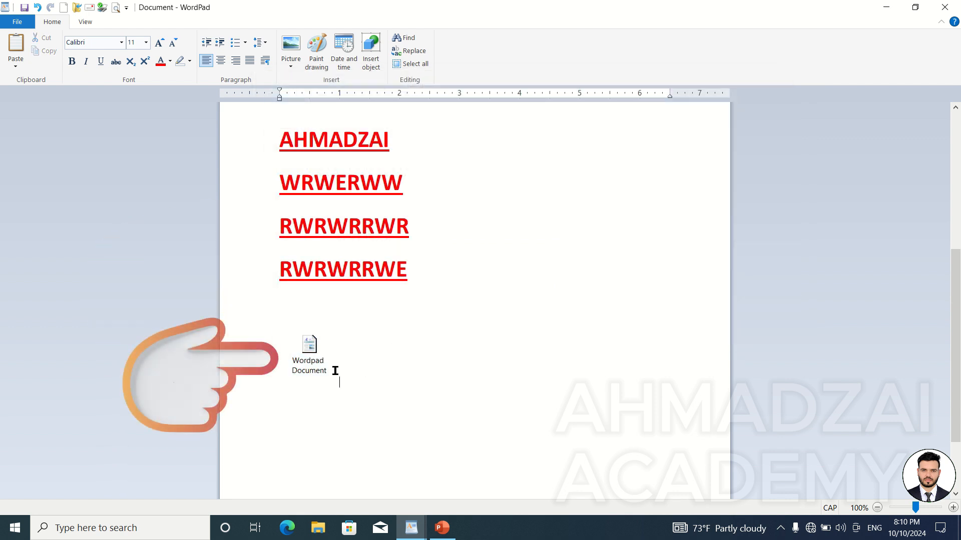
double_click(320, 361)
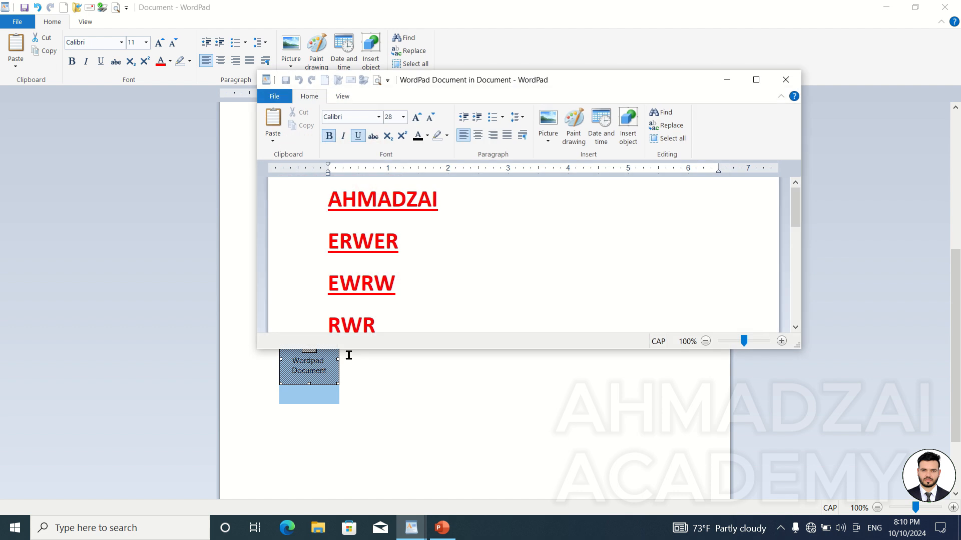
left_click(778, 80)
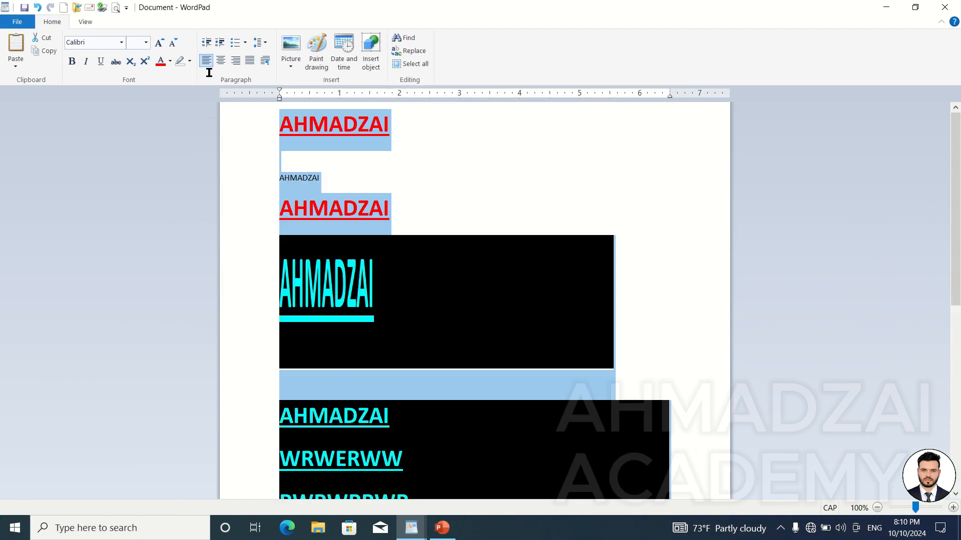
Delete the entire content of the WordPad document, and start Excel with a blank workbook.
key("Delete")
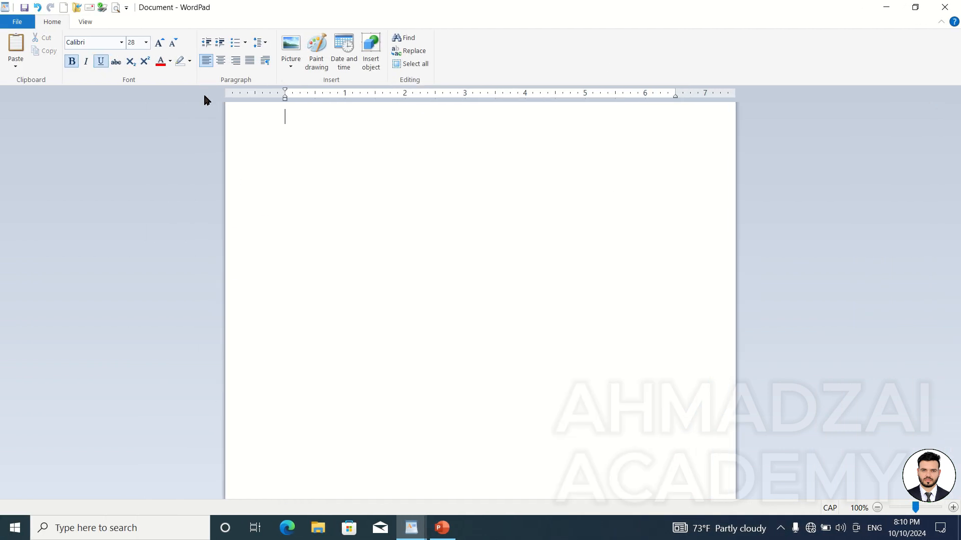
left_click(11, 531)
left_click(685, 145)
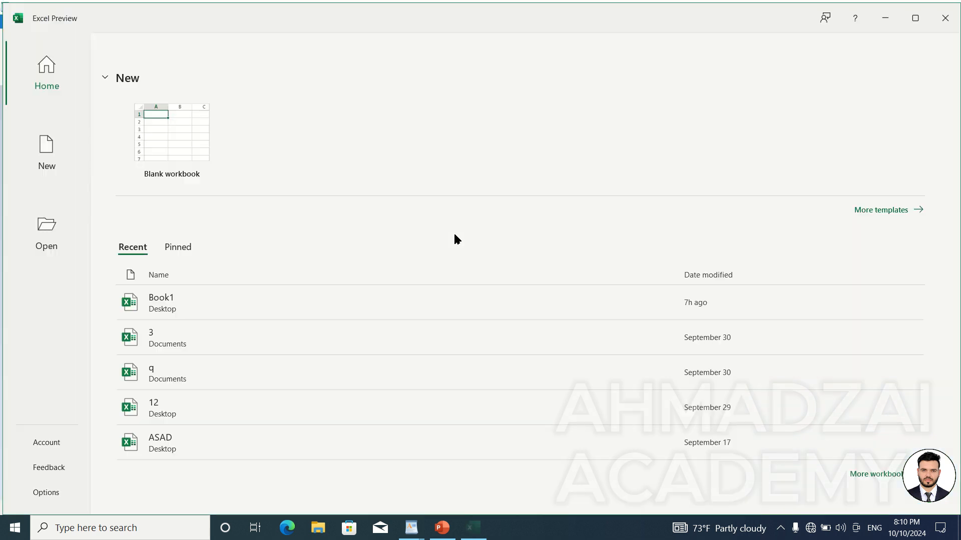
left_click(189, 144)
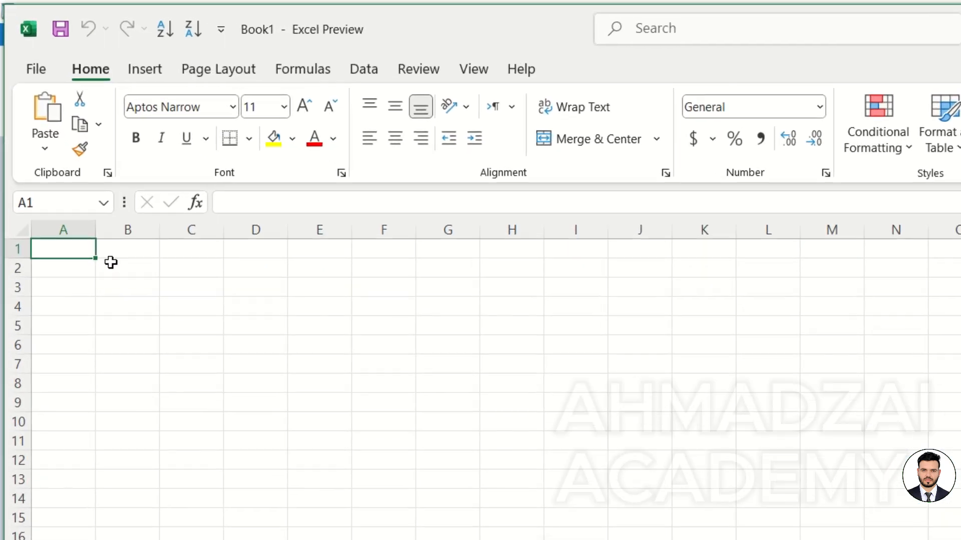
Select the range A1:D9 and fill every cell at once with the same first name in capitals.
mouse_move(85, 250)
left_mouse_down()
mouse_move(241, 395)
mouse_move(239, 407)
left_mouse_up()
type("ASAD")
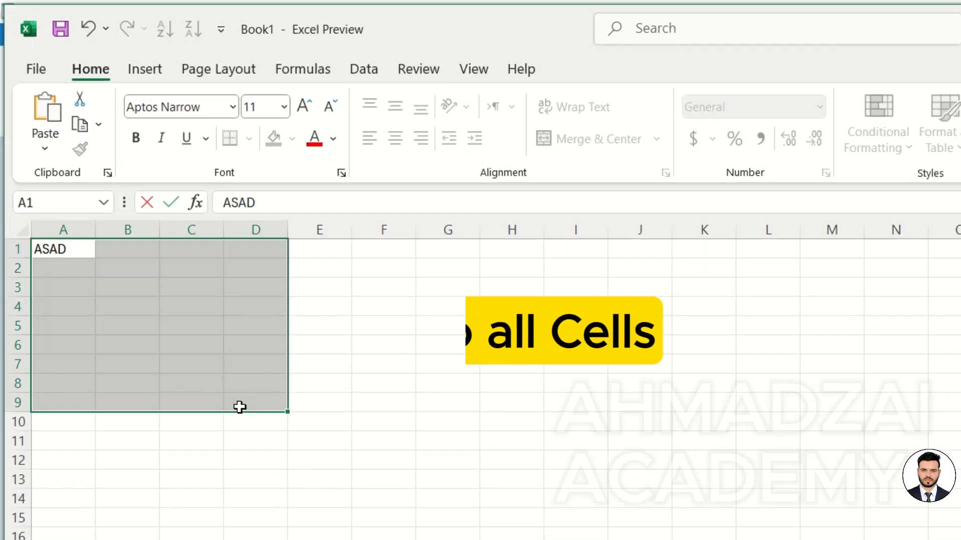
key("ctrl+Return")
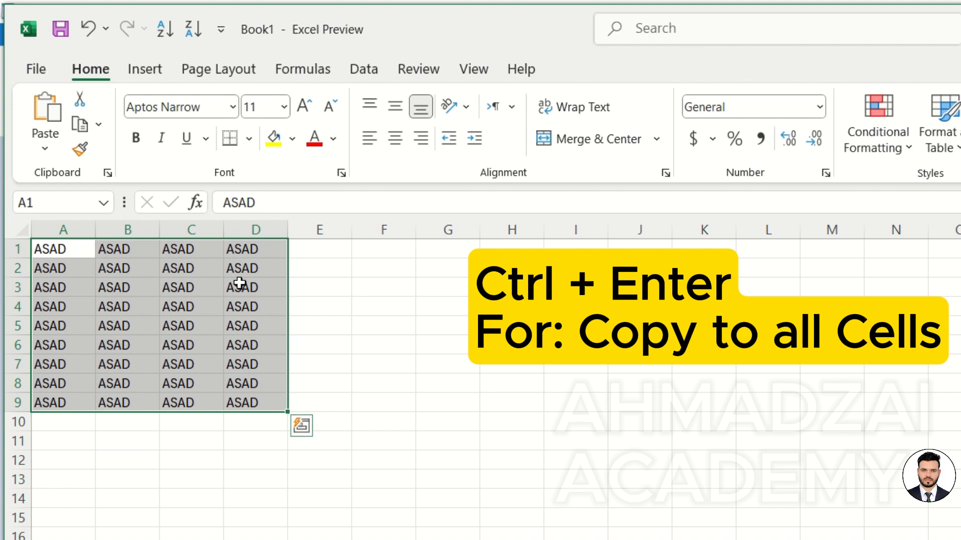
Format the filled range A1:D9 with all borders, bold red text and a yellow fill.
left_click(250, 131)
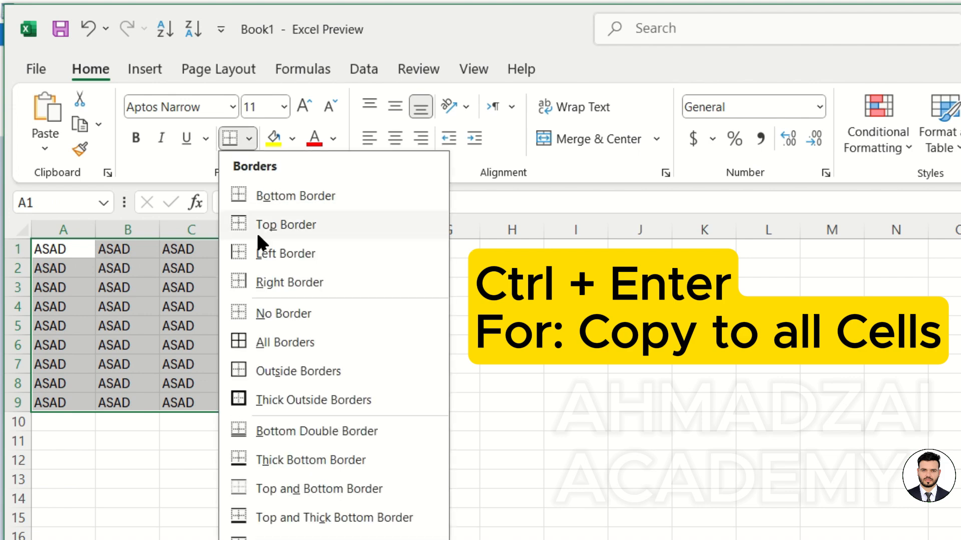
left_click(266, 339)
left_click(136, 139)
left_click(274, 138)
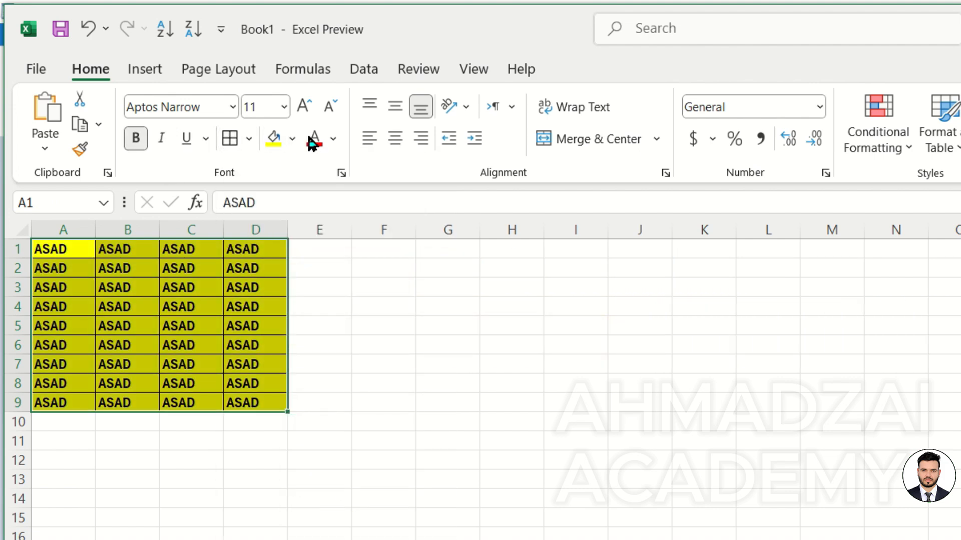
left_click(314, 139)
Save the workbook as Book1 in the Desktop folder.
left_click(60, 29)
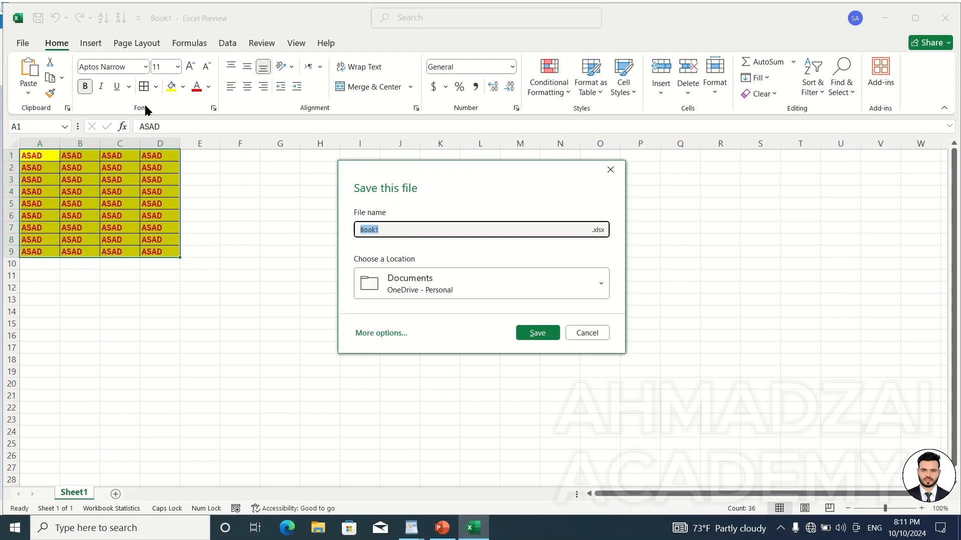
left_click(451, 279)
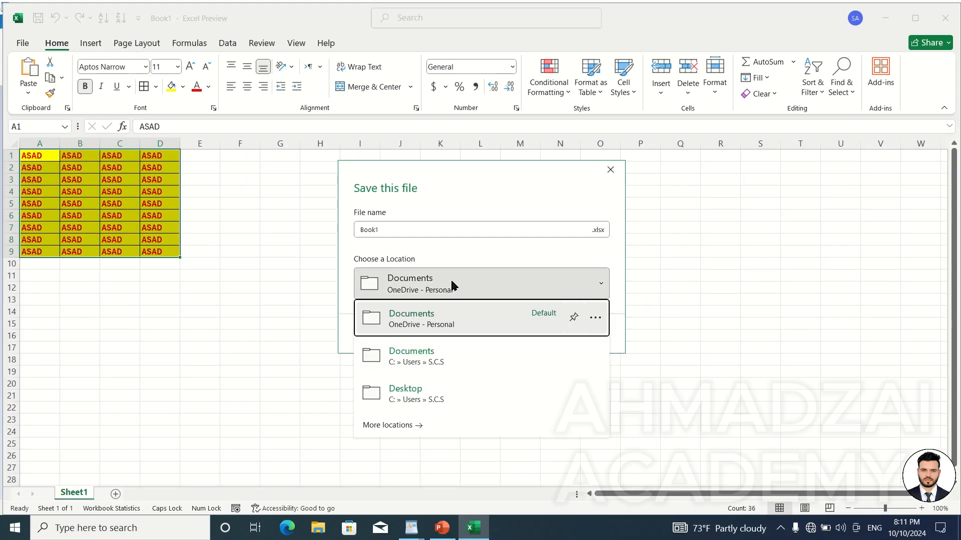
left_click(428, 396)
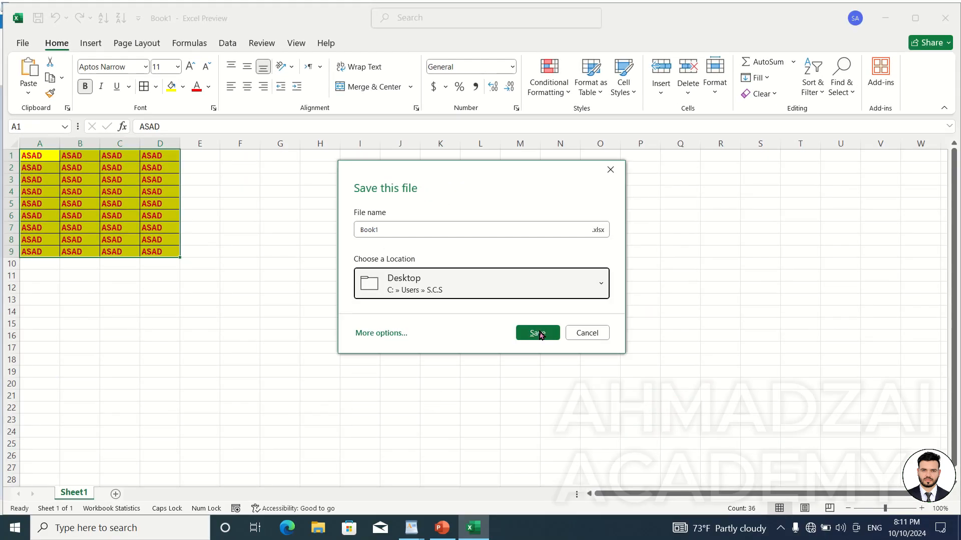
left_click(537, 333)
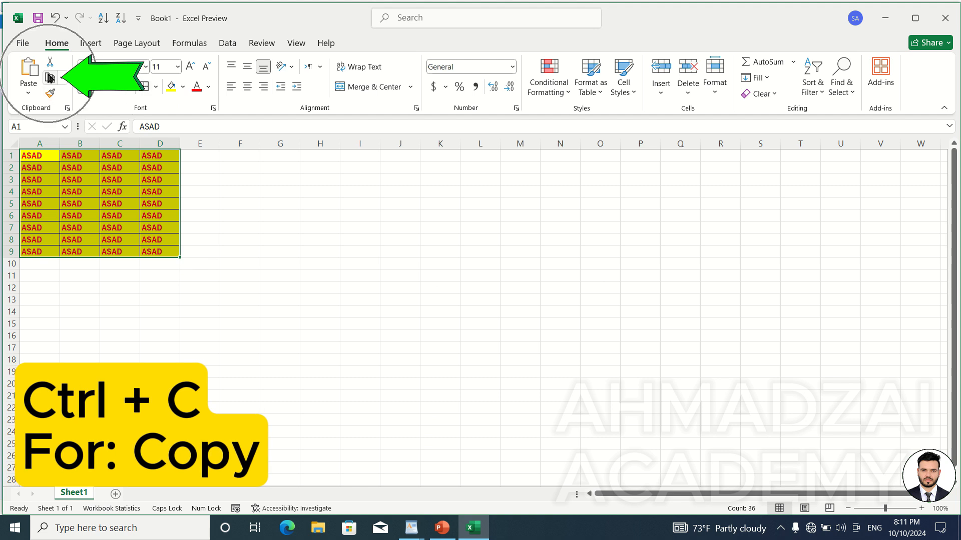
key("ctrl")
key("ctrl")
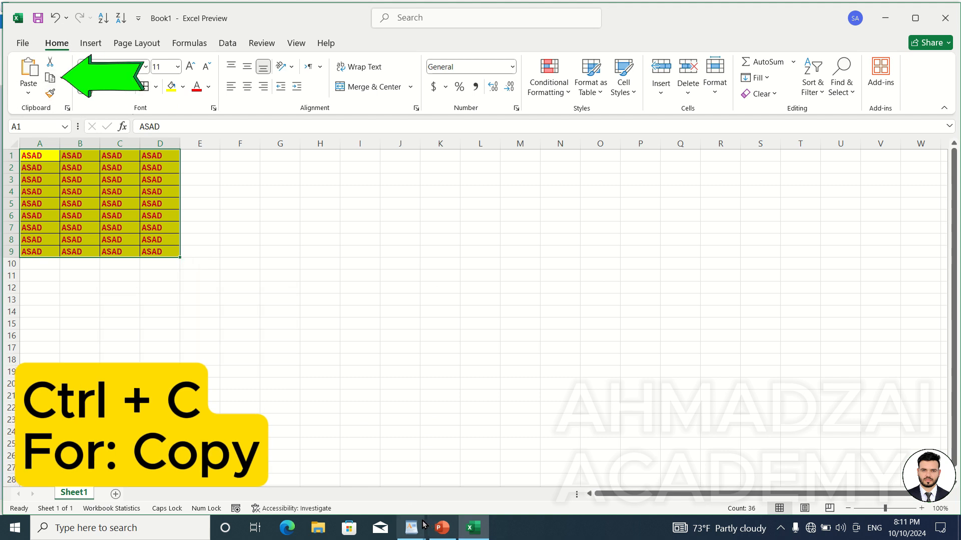
mouse_move(420, 526)
left_click(413, 470)
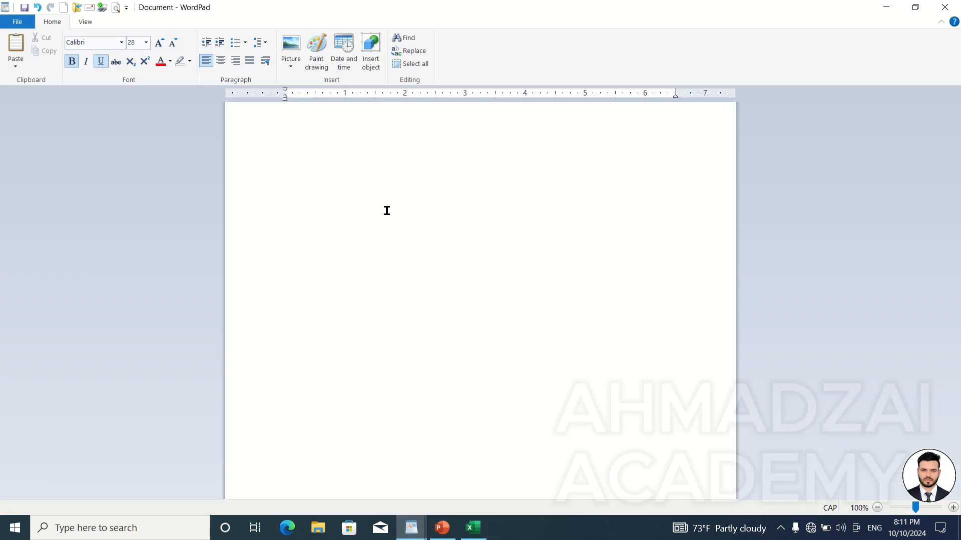
left_click(29, 92)
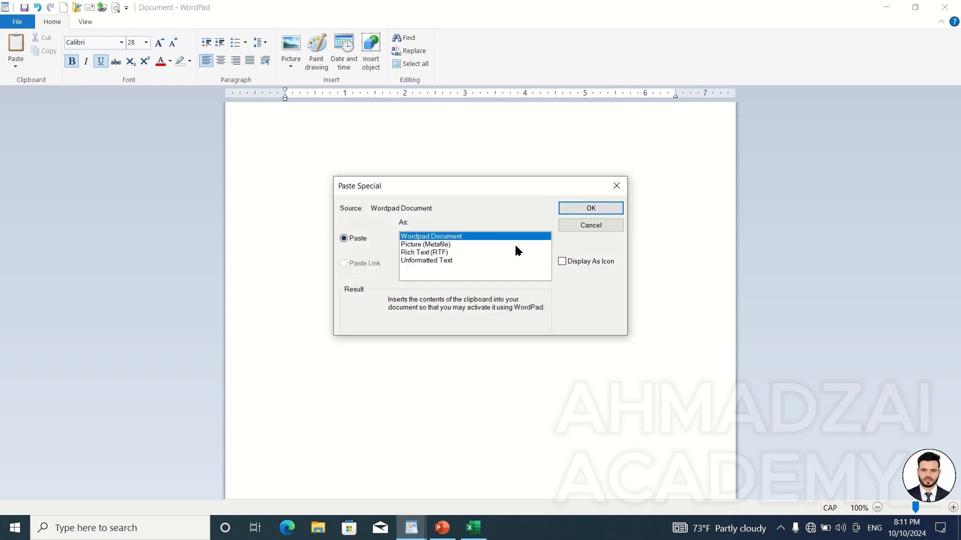
left_click(579, 228)
left_click(473, 528)
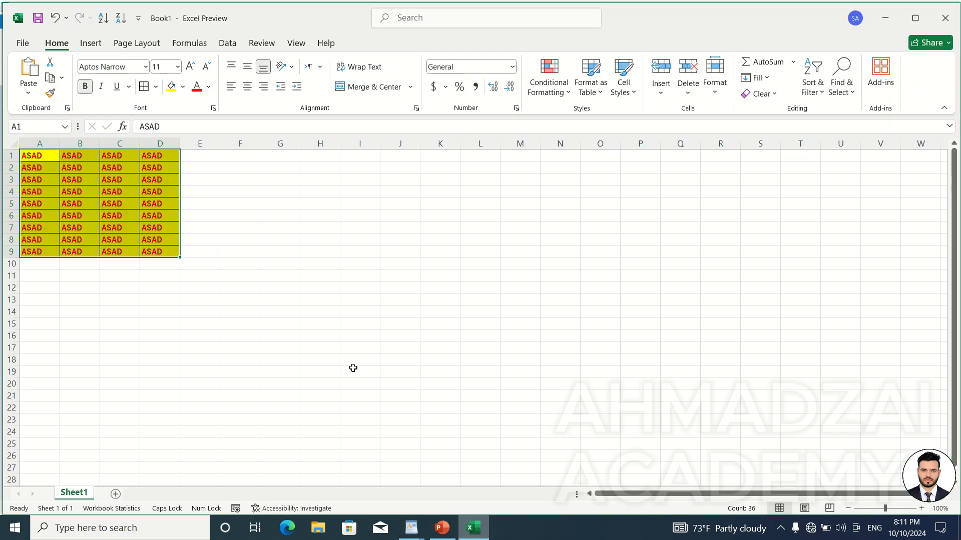
Copy the formatted Excel range A1:D9 and paste it into the empty WordPad document as an embedded Microsoft Excel Worksheet.
left_click(50, 77)
mouse_move(413, 526)
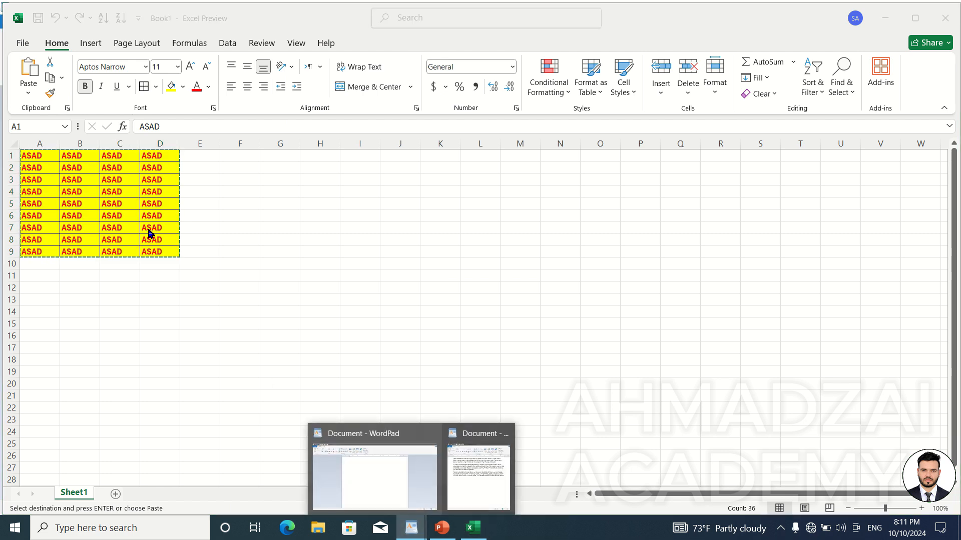
left_click(401, 489)
left_click(22, 65)
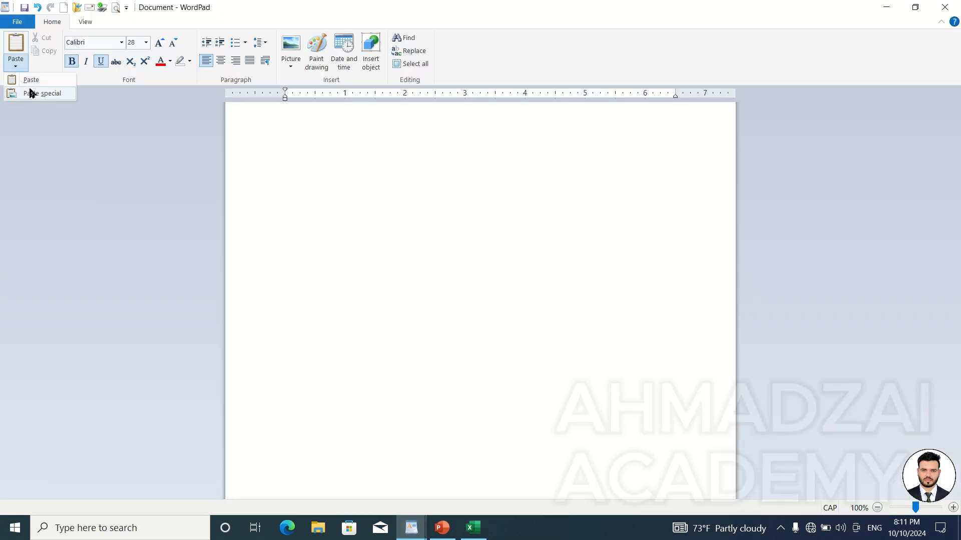
left_click(30, 94)
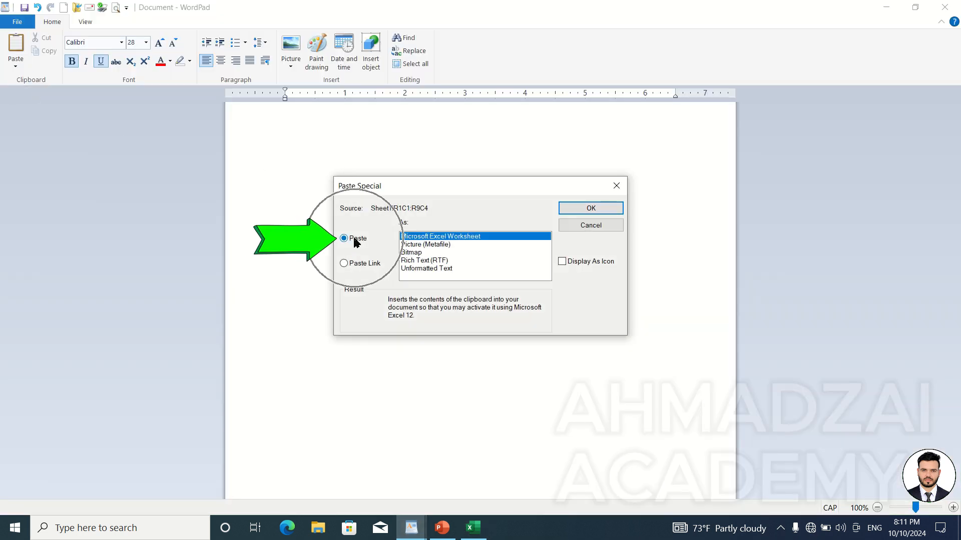
left_click(582, 210)
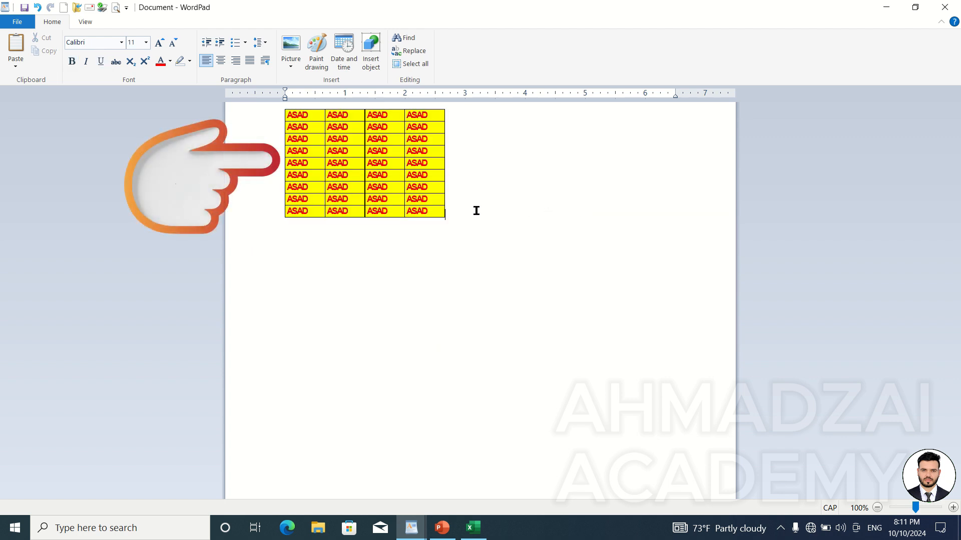
Paste the copied range again below the first table as a linked Microsoft Excel Worksheet using Paste Special.
left_click(16, 64)
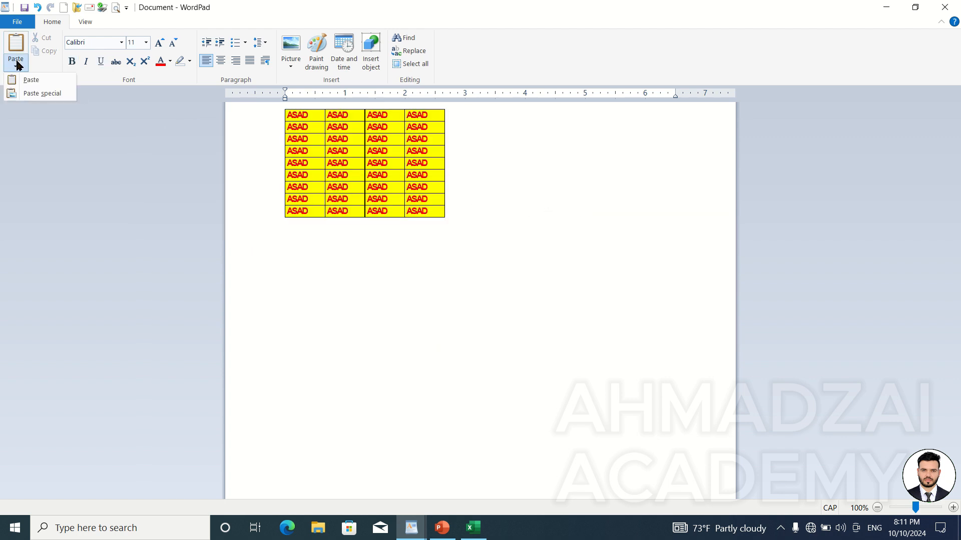
left_click(30, 93)
left_click(344, 263)
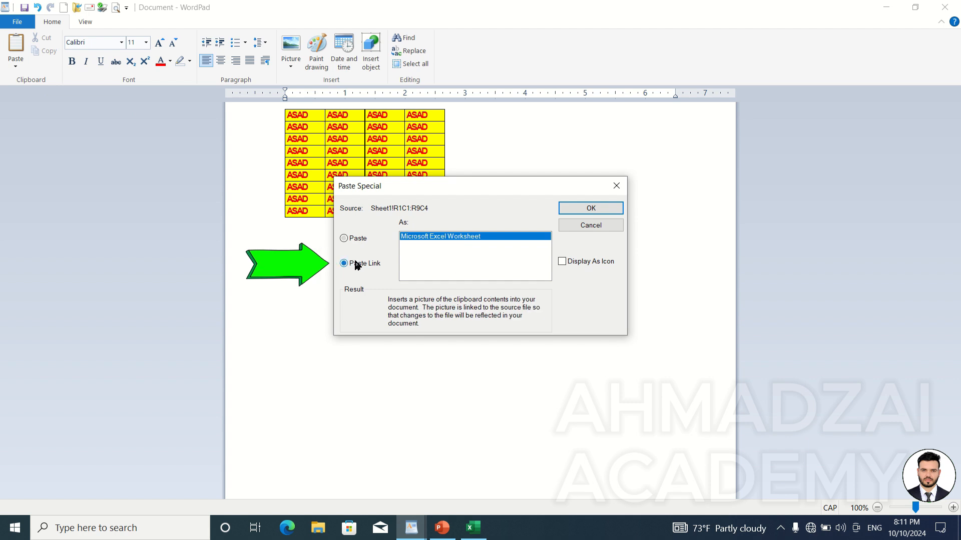
left_click(574, 209)
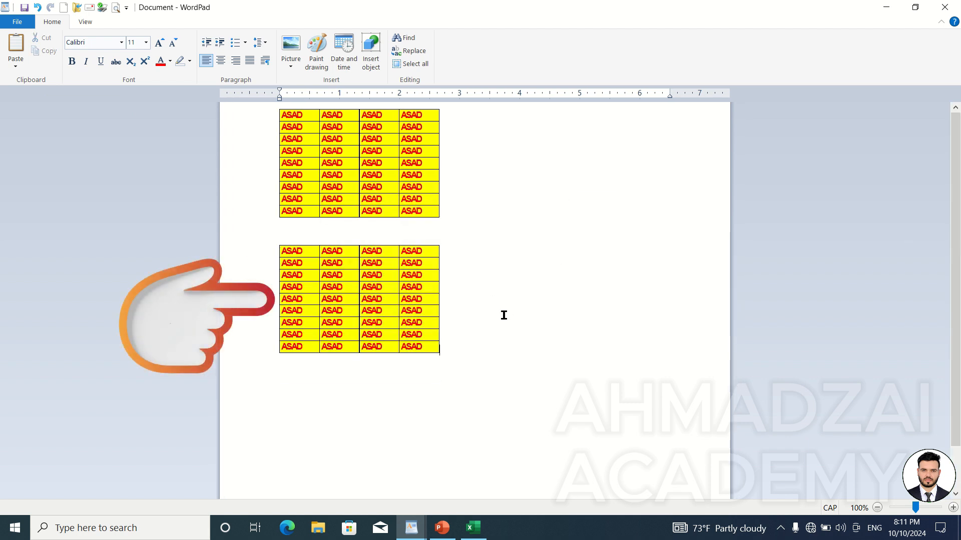
Arrange the Excel workbook and the WordPad document with the two tables side by side.
left_click(473, 528)
key("super+Right")
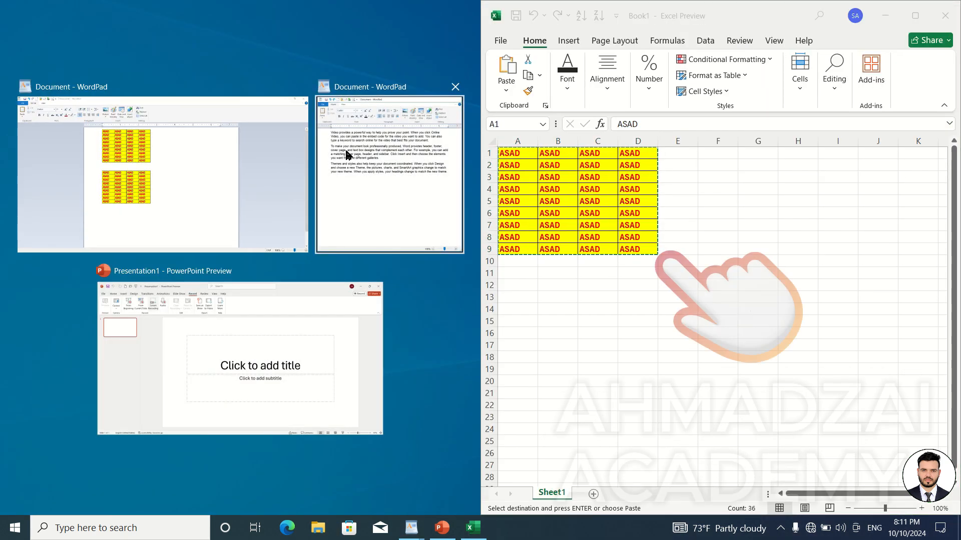
left_click(208, 174)
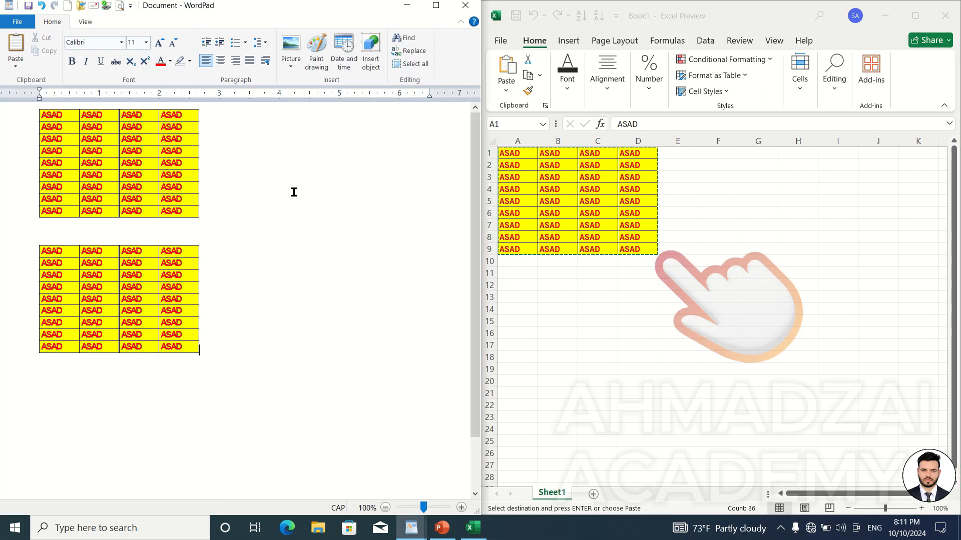
Reformat the Excel range A1:D9 with a green fill and yellow italic text.
left_click_drag(650, 250, 511, 153)
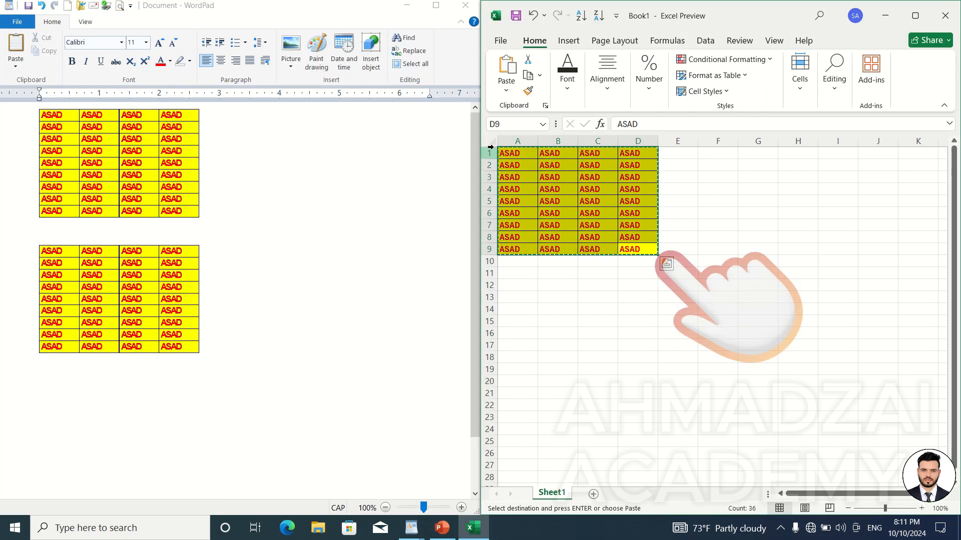
key("ctrl+q")
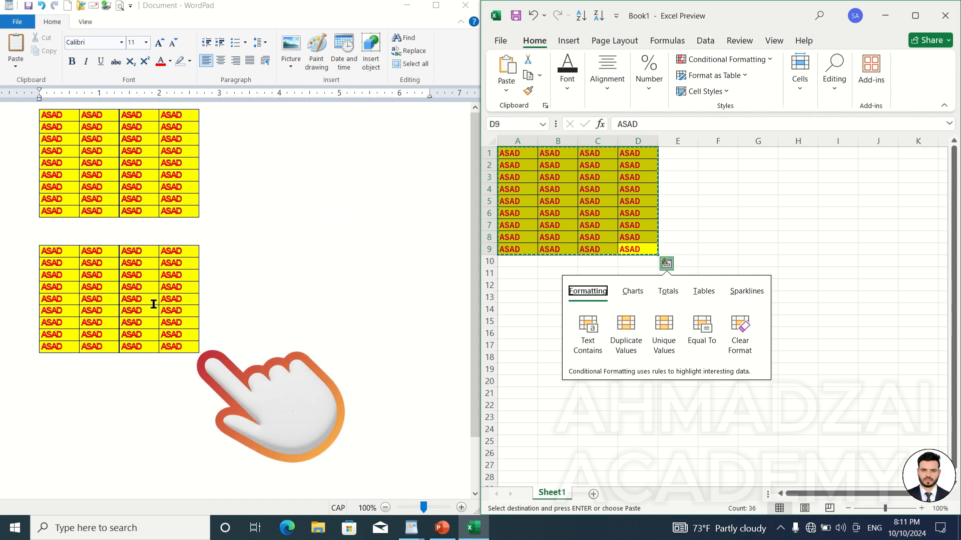
left_click(568, 89)
left_click(660, 144)
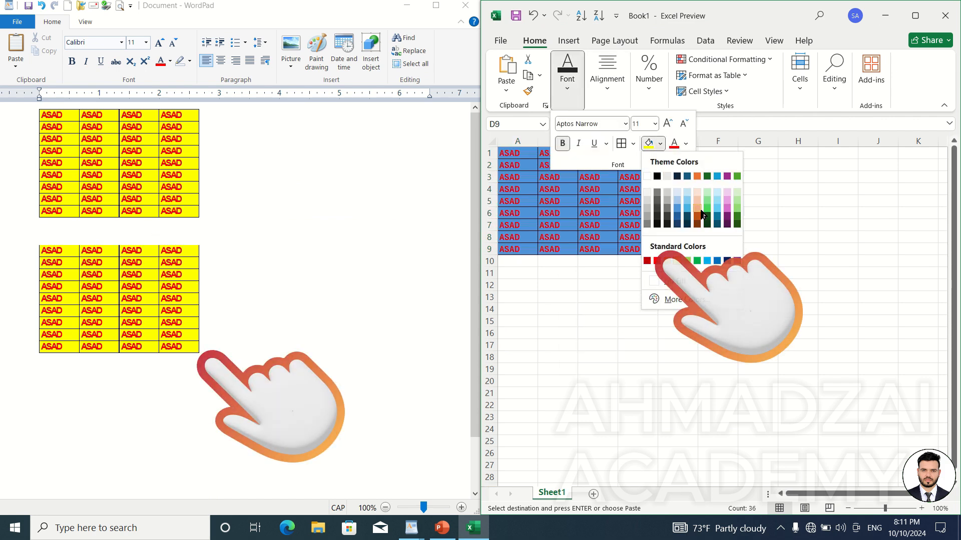
left_click(699, 255)
left_click(685, 144)
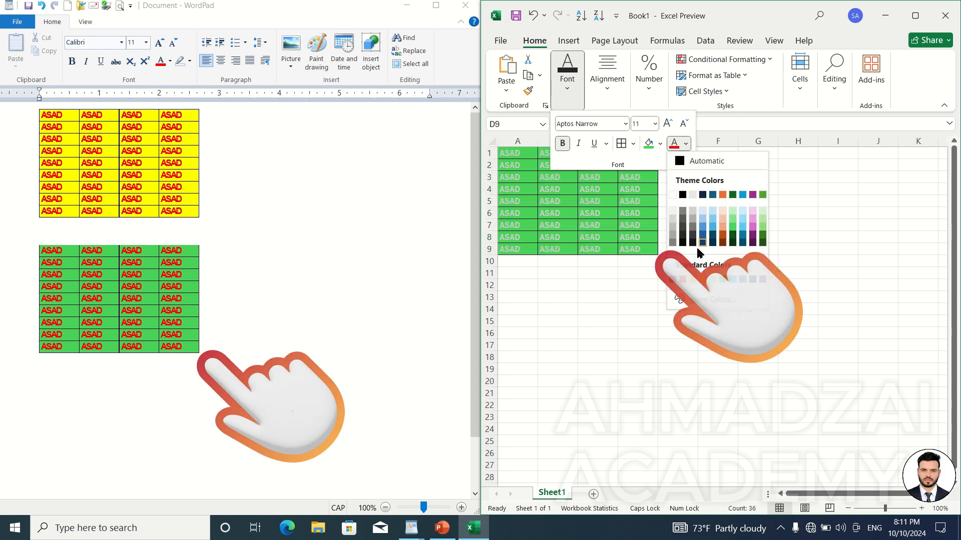
left_click(705, 255)
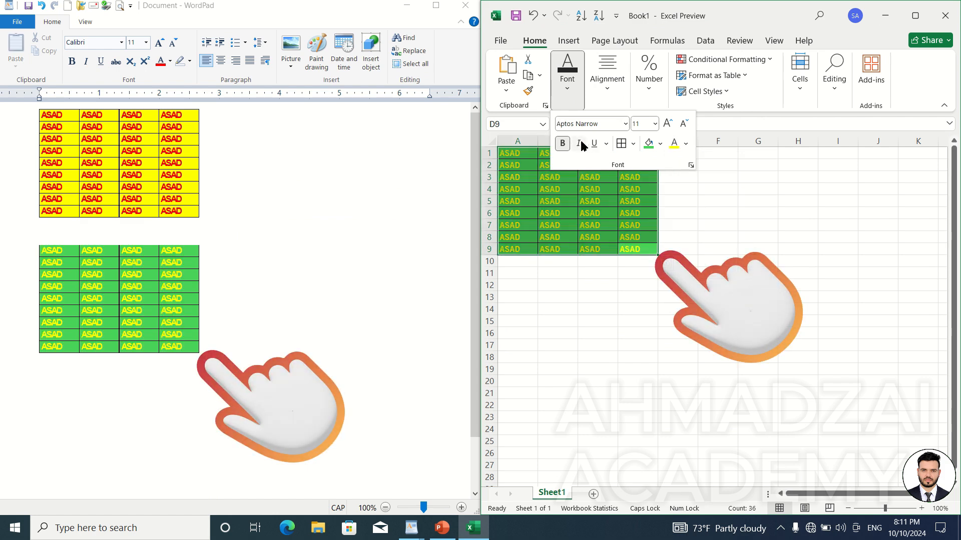
left_click(579, 144)
left_click(740, 14)
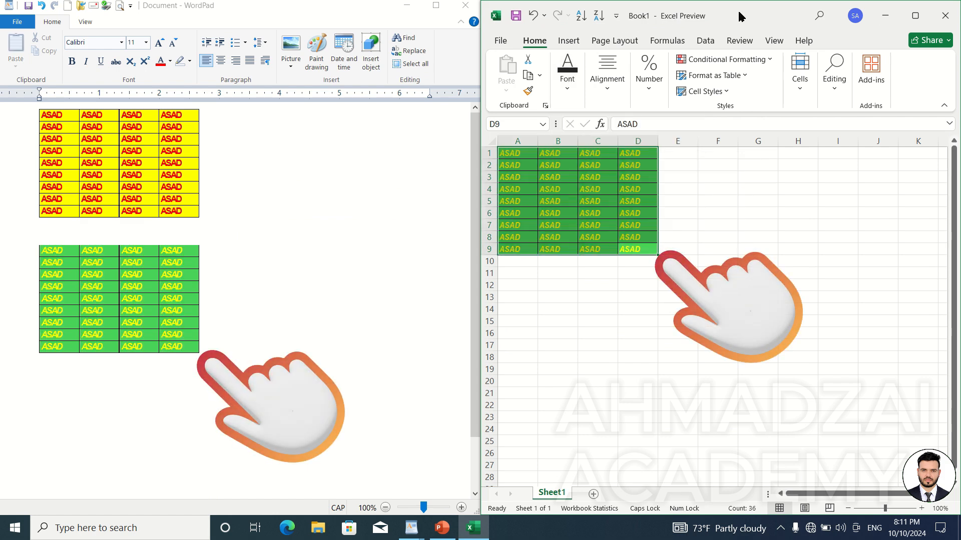
Replace the text in every cell of the selected Excel range A1:D9 at once with a different first name in capitals.
type("SADAF")
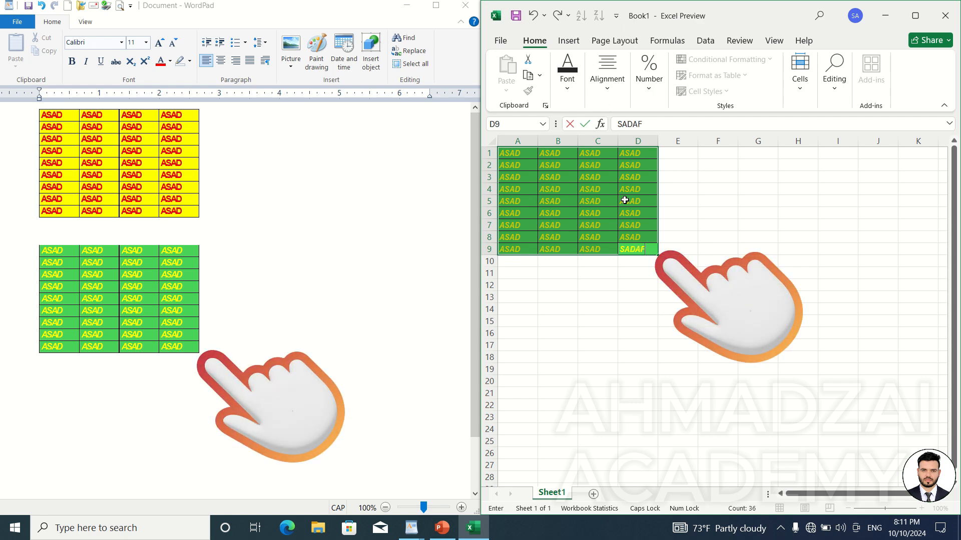
key("ctrl+Return")
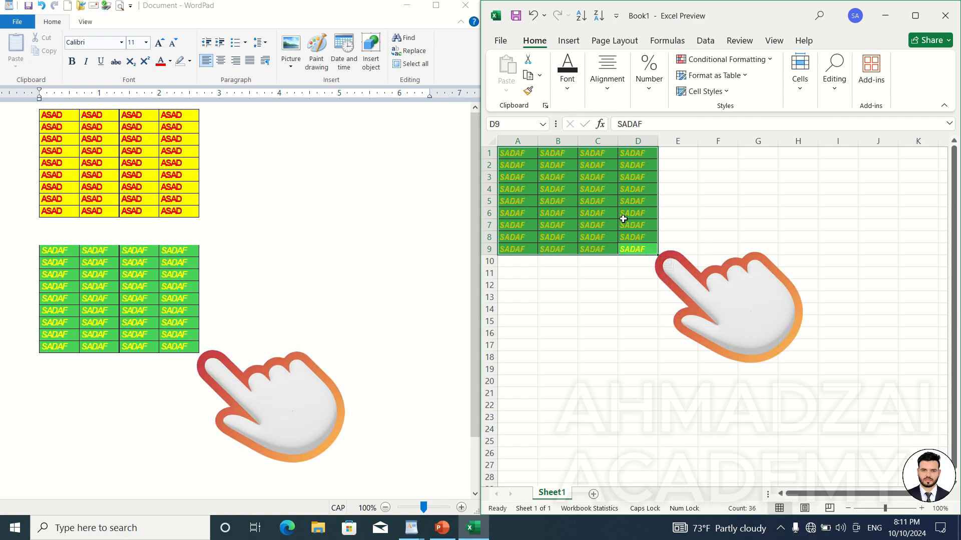
key("ctrl+q")
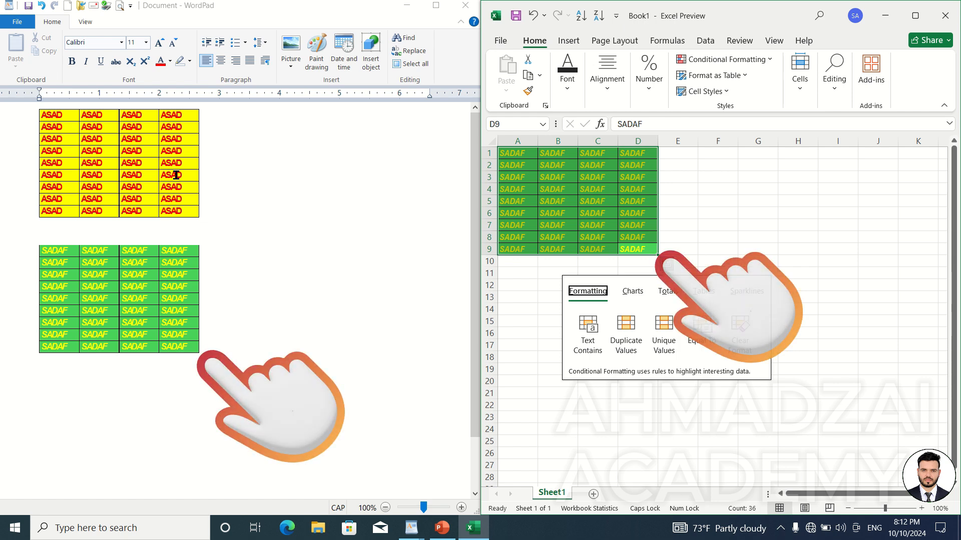
Close the Excel workbook without saving its changes, and maximize the WordPad window.
left_click(944, 17)
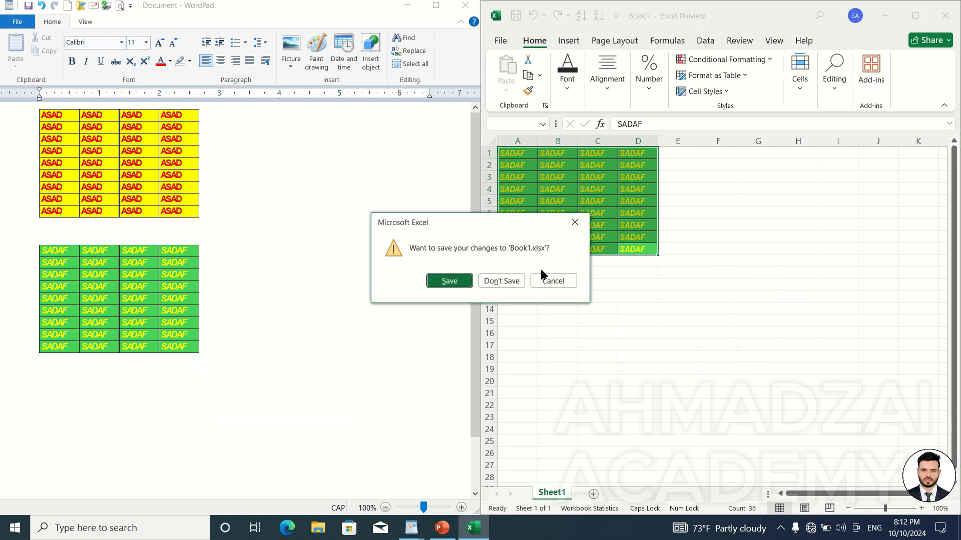
left_click(500, 279)
left_click(435, 6)
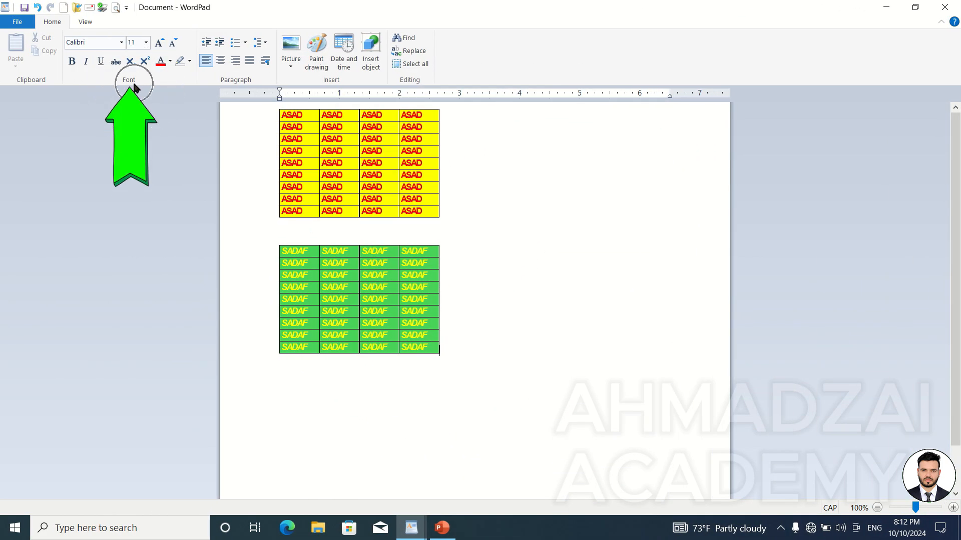
Close the WordPad document containing the tables without saving, and switch to the other WordPad document with three paragraphs.
left_click(957, 7)
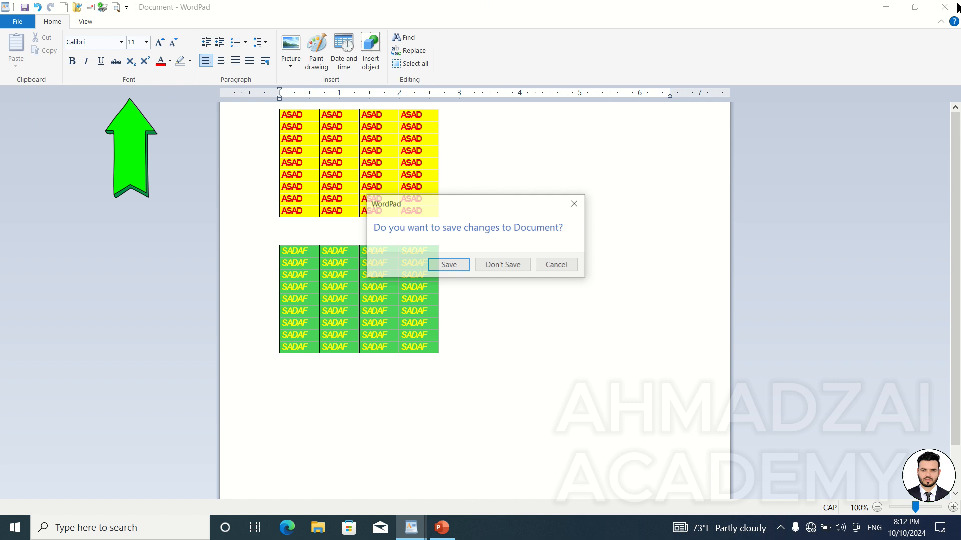
left_click(509, 264)
left_click(411, 528)
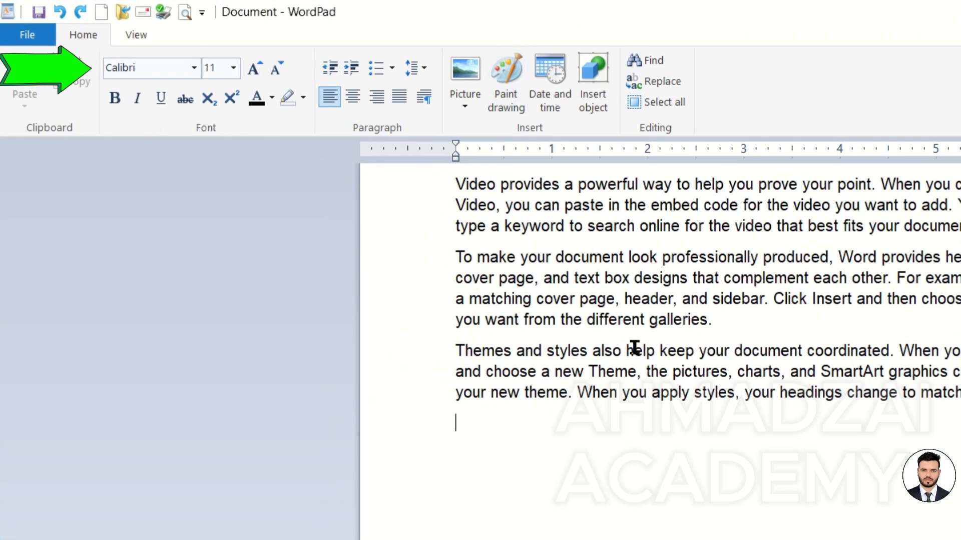
Try font size 36 on the empty line below the paragraphs, and undo and redo until the original text is restored.
left_click(634, 347)
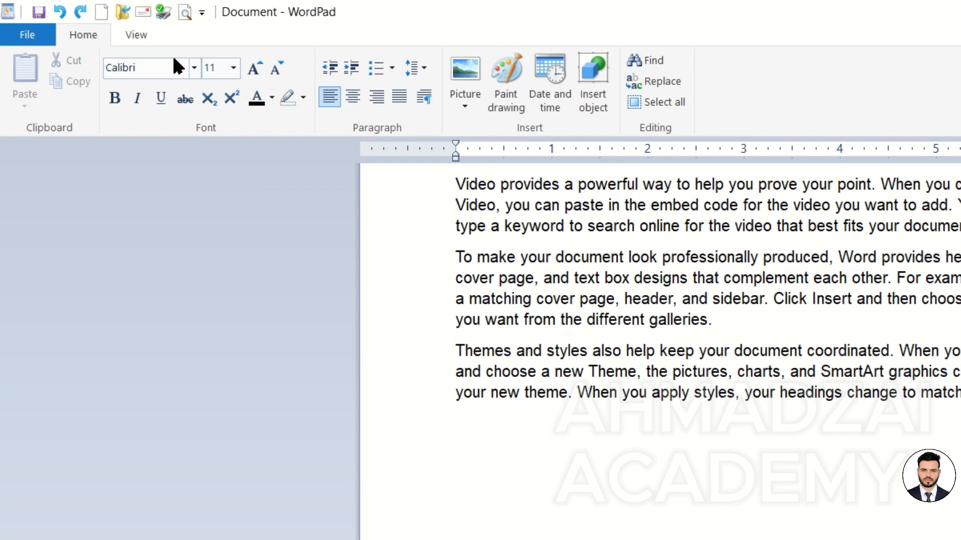
left_click(233, 67)
left_click(229, 302)
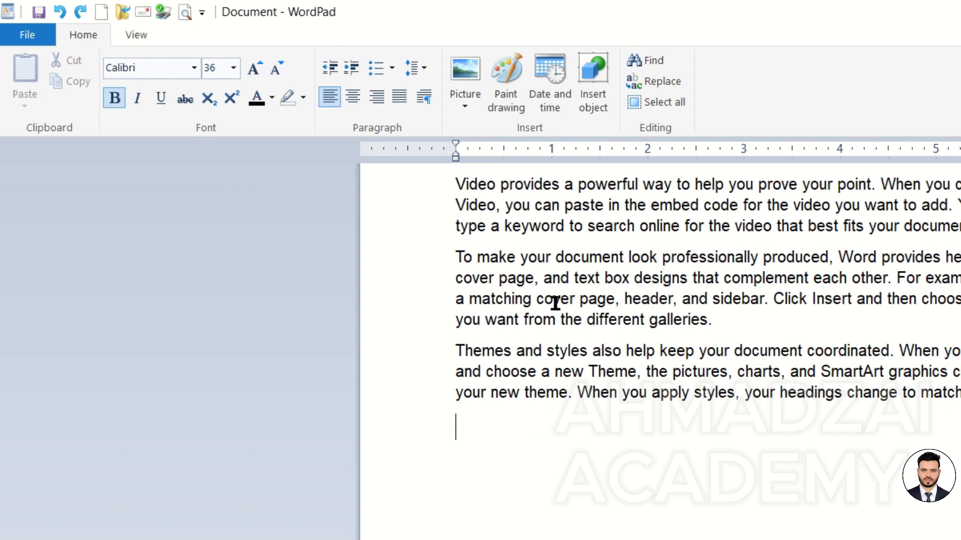
key("ctrl+z")
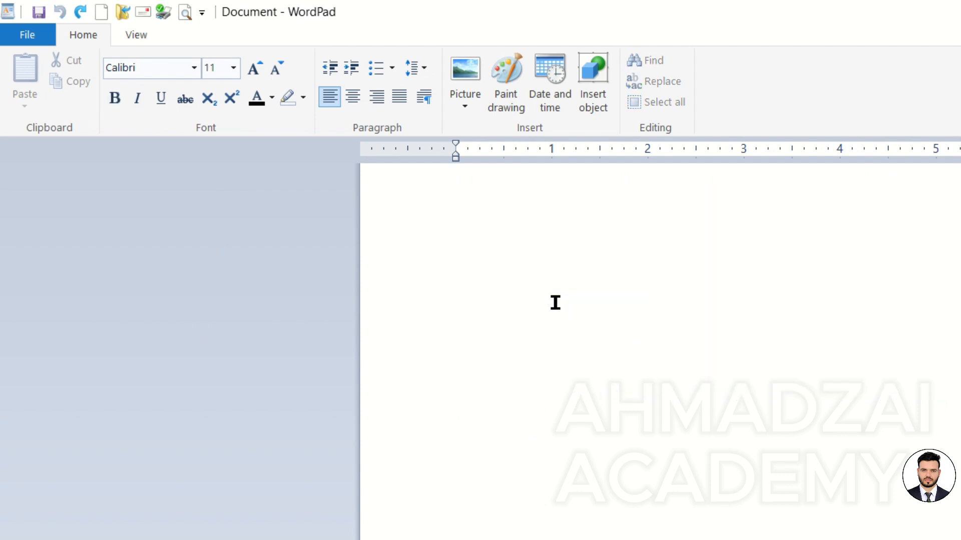
key("ctrl+y")
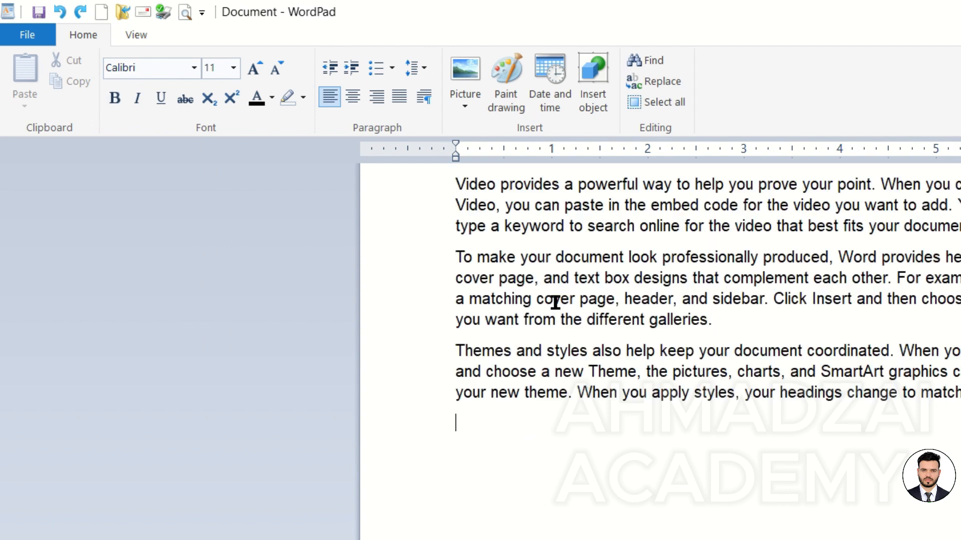
Try selecting single words and partial passages, and select all the text in the document.
double_click(558, 197)
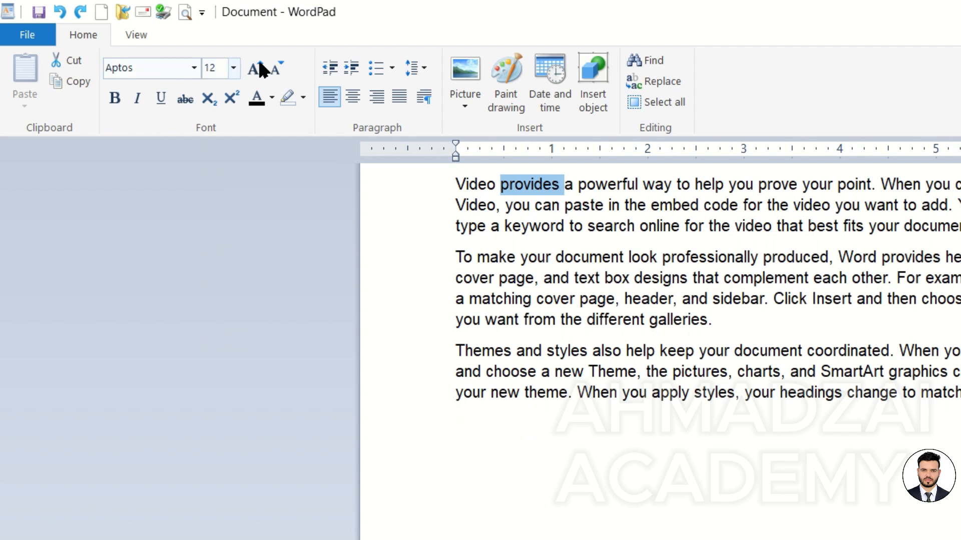
left_click(536, 258)
left_click(453, 190)
left_click(789, 193)
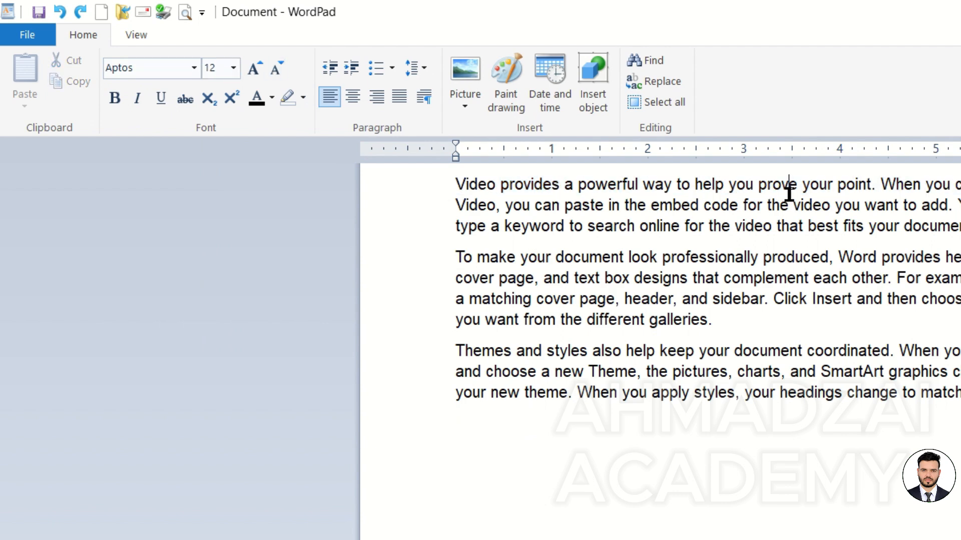
left_click_drag(447, 190, 782, 230)
key("ctrl+a")
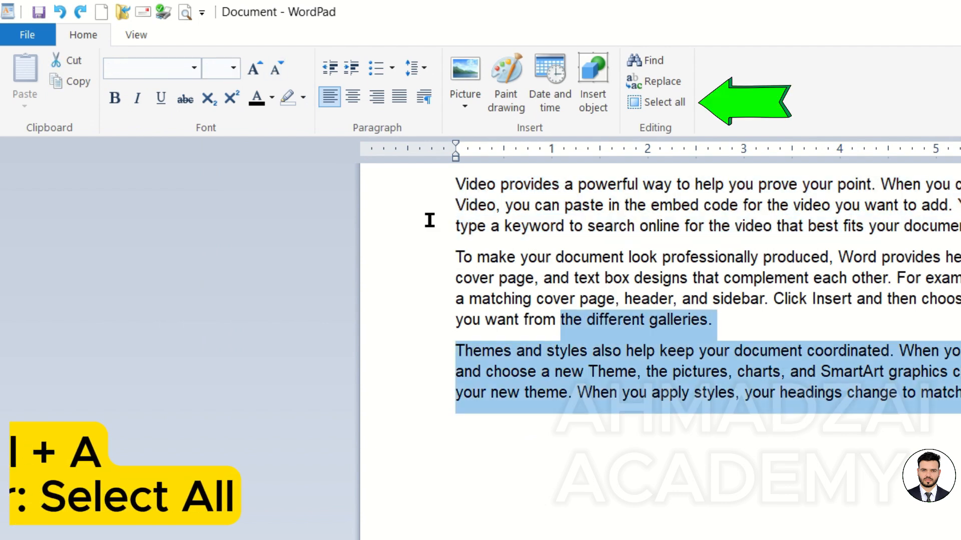
left_click(735, 350)
key("ctrl+a")
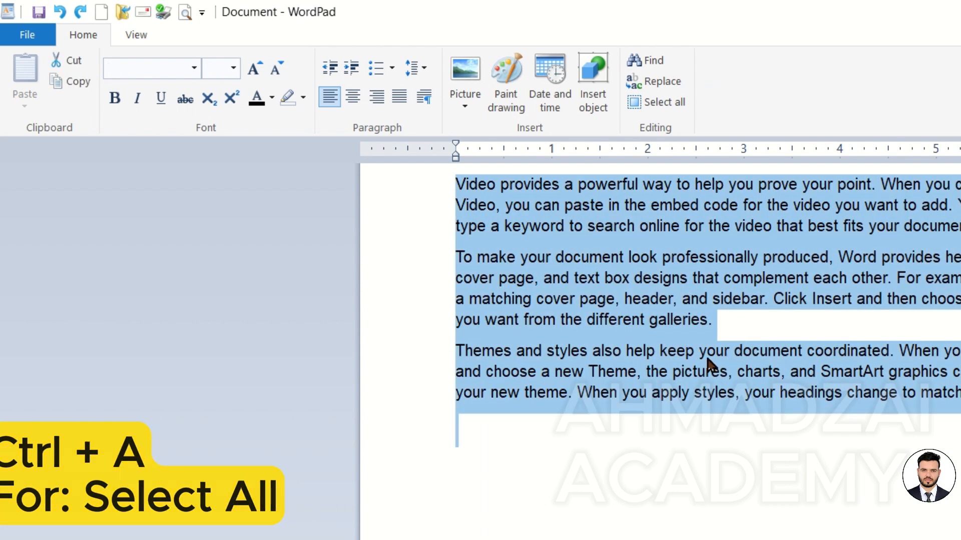
Browse the available fonts for the selected text without choosing one, and deselect the text.
left_click(194, 70)
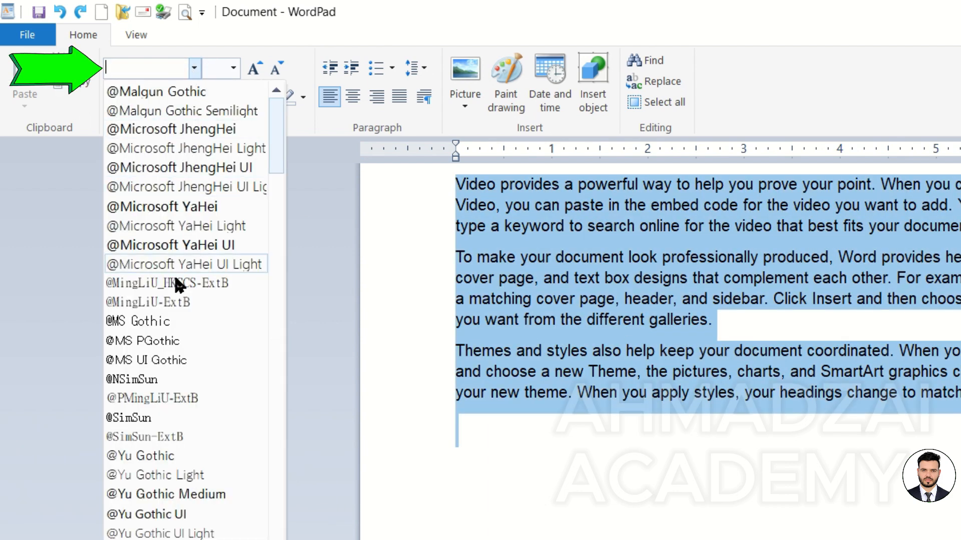
scroll(180, 325, "down", 6)
left_click(660, 322)
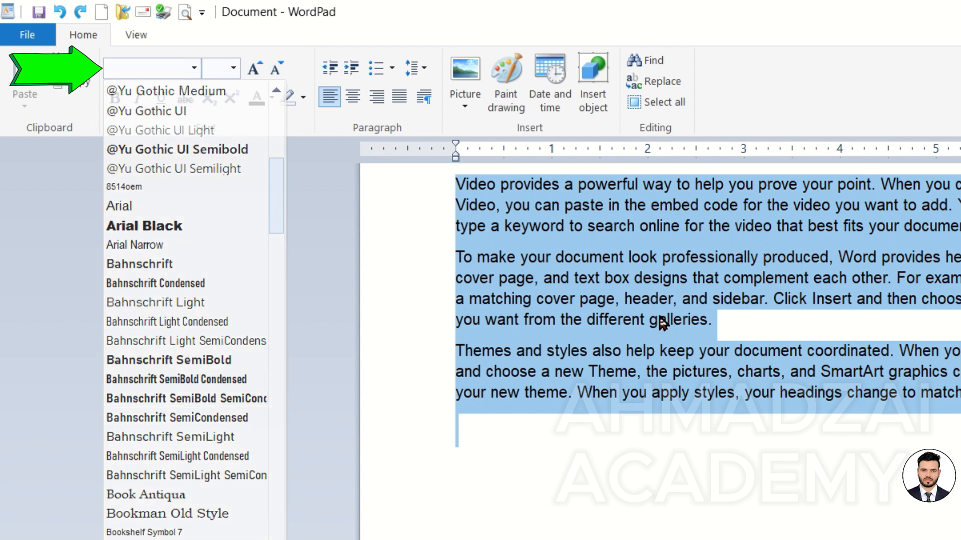
left_click(647, 289)
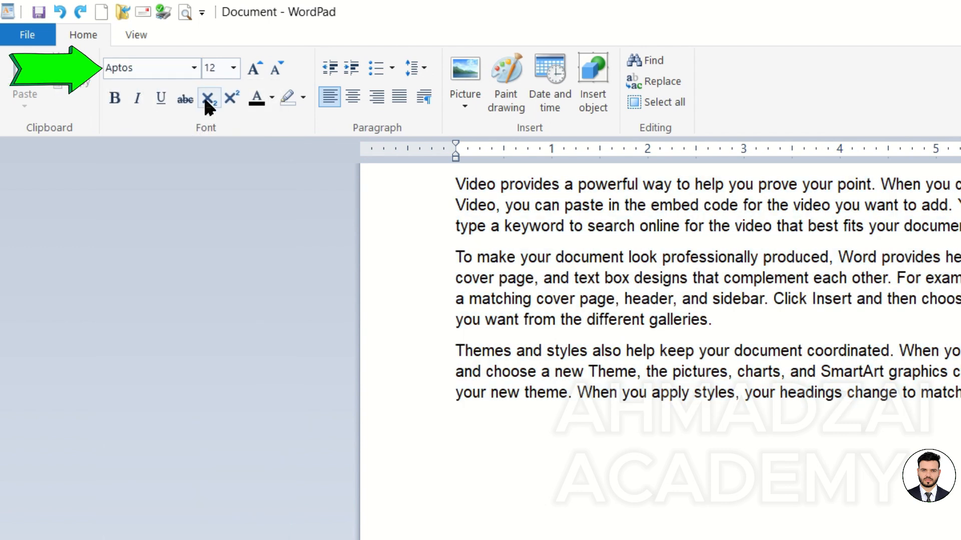
Select all the text and try the fonts Microsoft PhagsPa and Juice ITC on it.
triple_click(448, 234)
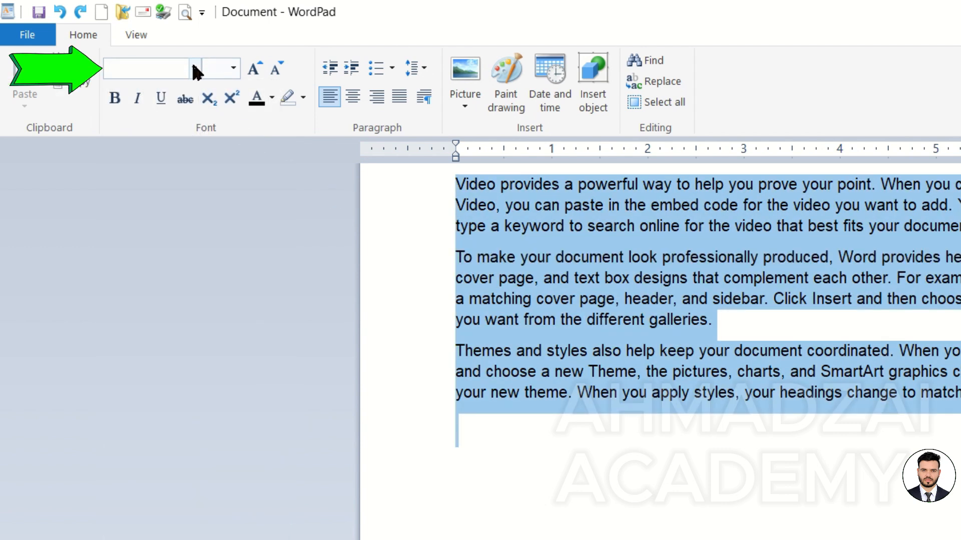
left_click(195, 70)
scroll(194, 269, "down", 15)
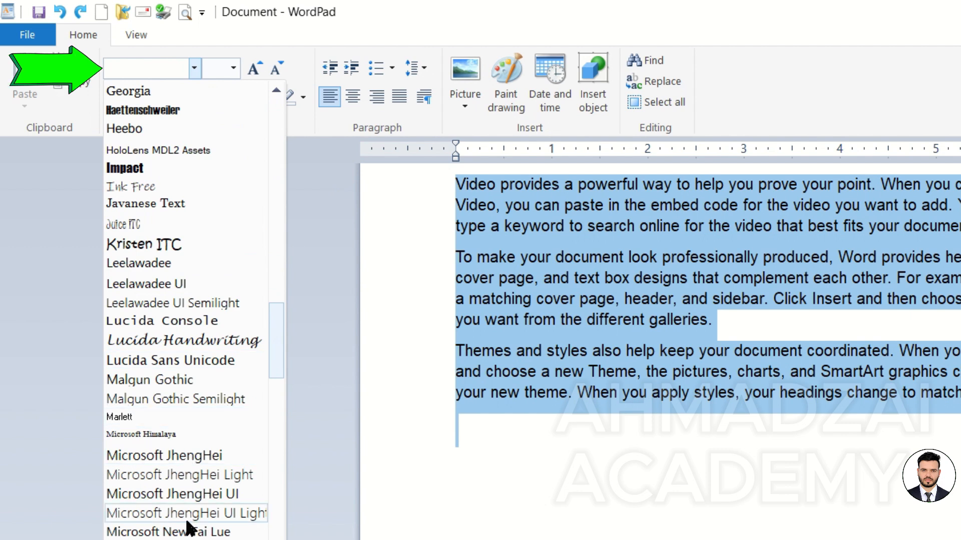
left_click(188, 536)
left_click(194, 68)
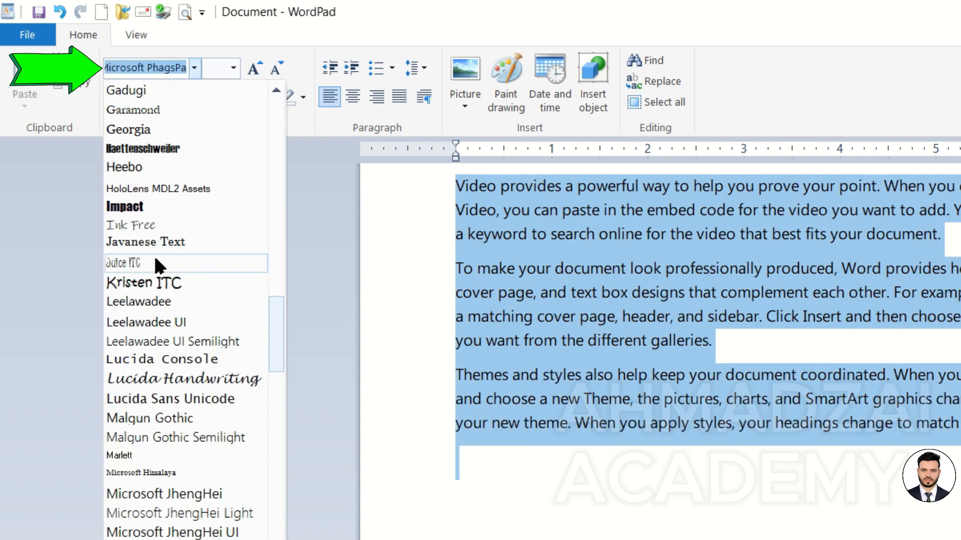
left_click(154, 261)
Try the fonts Dubai Medium and Segoe UI Black on the selected text.
left_click(195, 68)
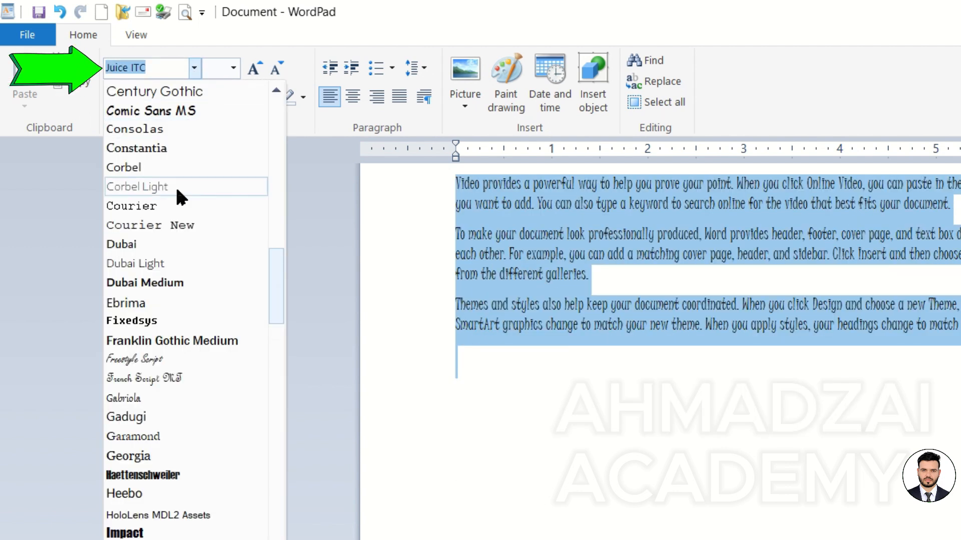
left_click(184, 281)
left_click(194, 68)
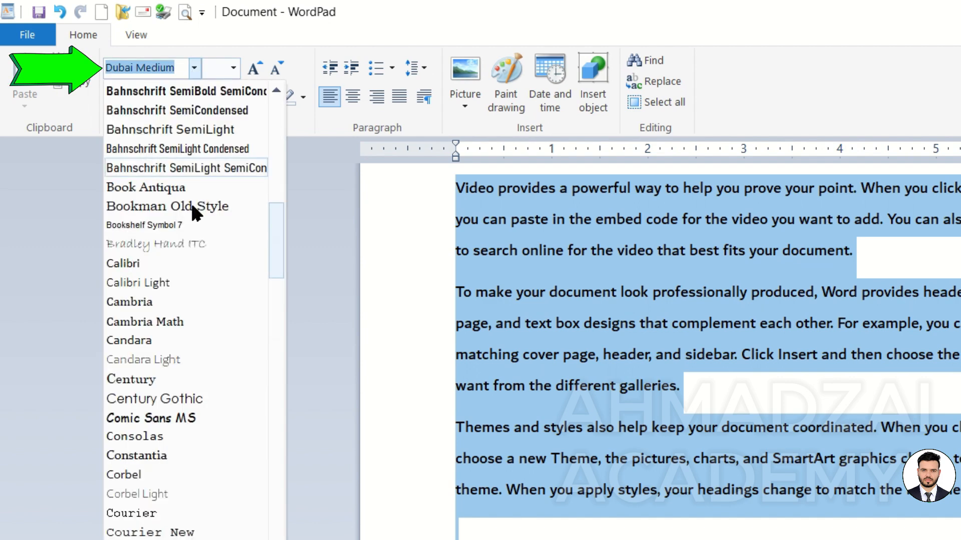
scroll(185, 250, "down", 15)
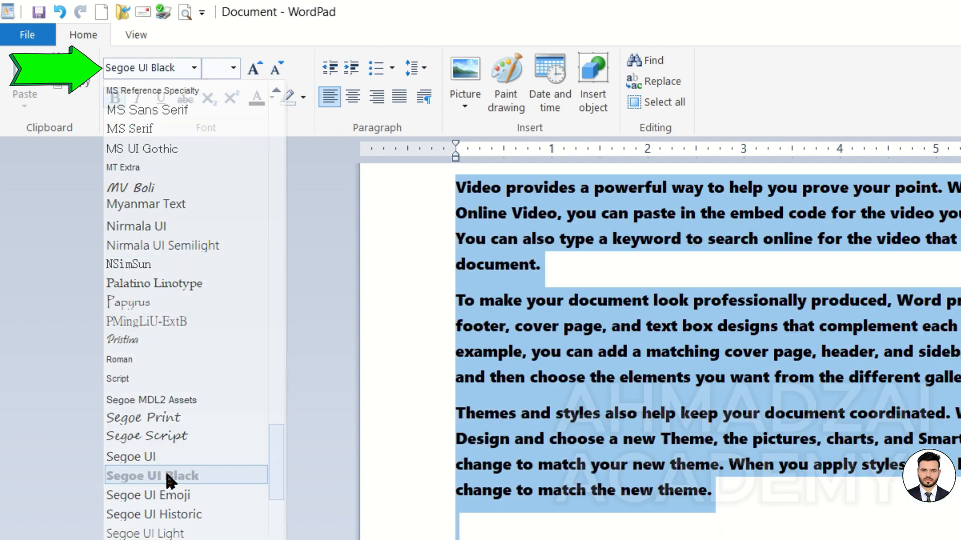
left_click(167, 476)
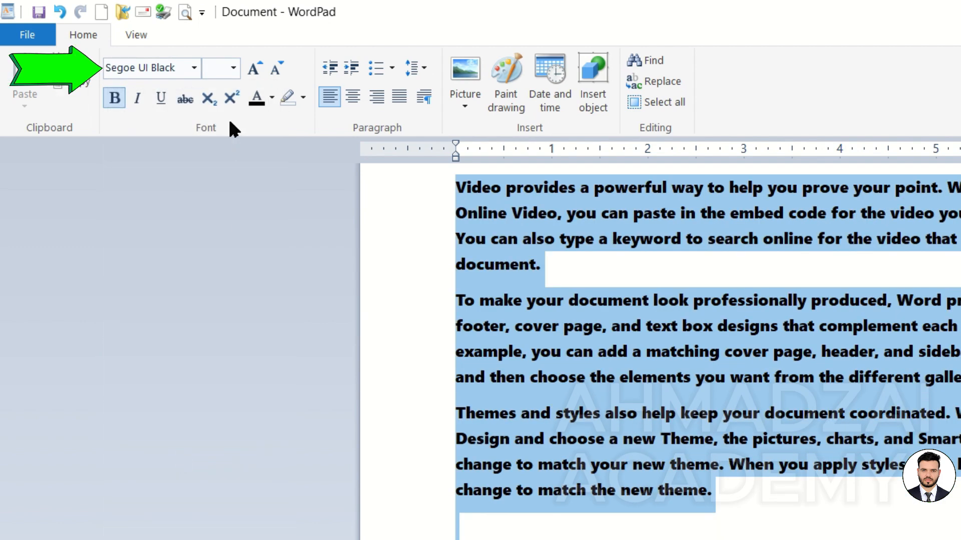
Try the fonts Wingdings and Times New Roman on the selected text, and browse the font list again.
left_click(194, 68)
scroll(191, 255, "down", 4)
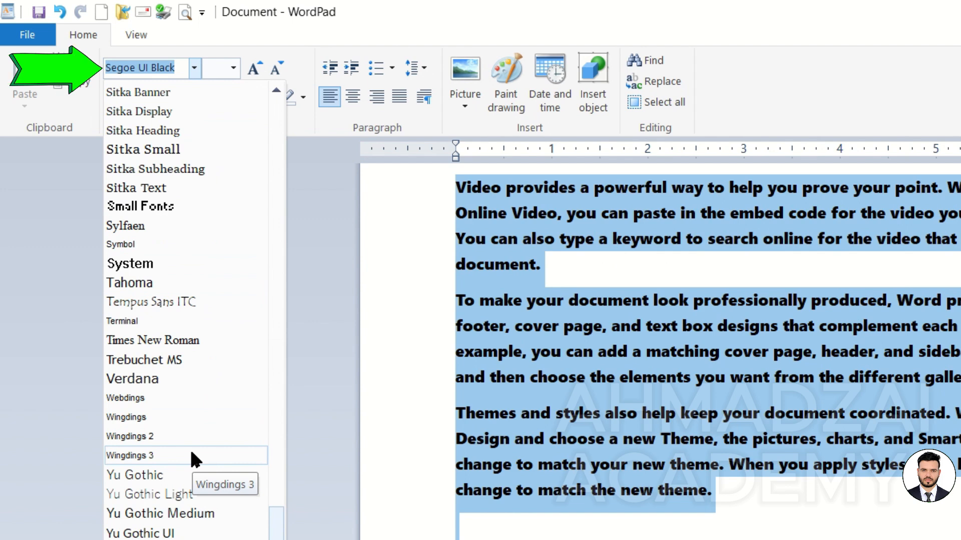
left_click(217, 417)
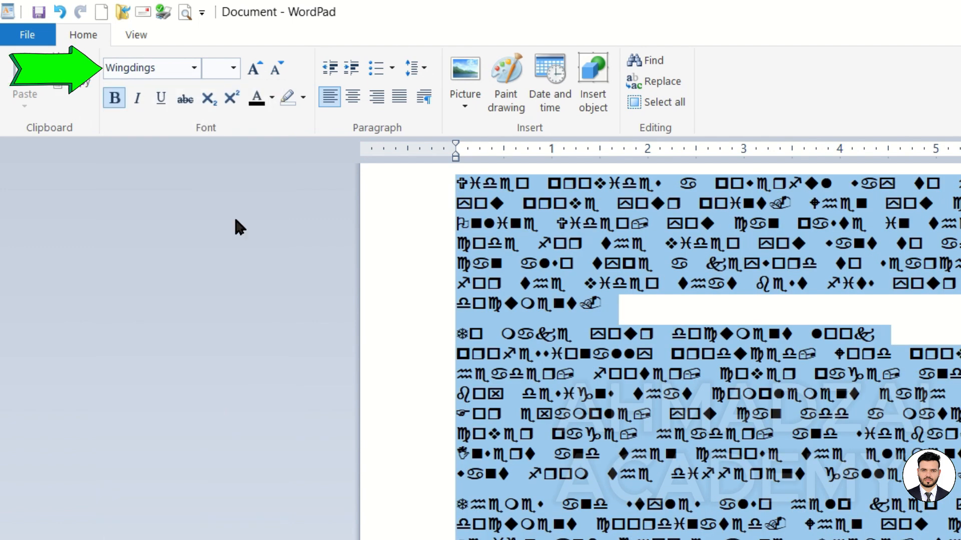
left_click(196, 66)
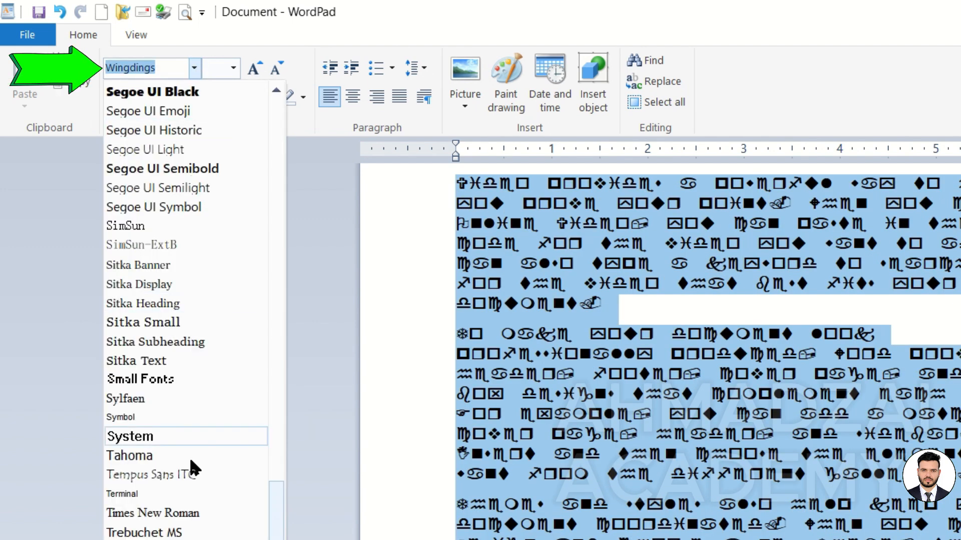
left_click(190, 510)
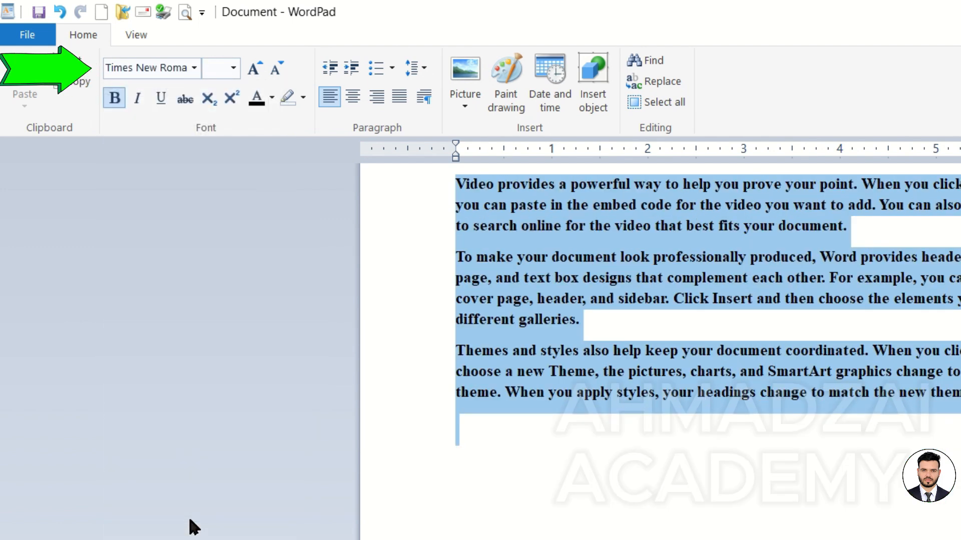
left_click(194, 68)
scroll(190, 82, "up", 20)
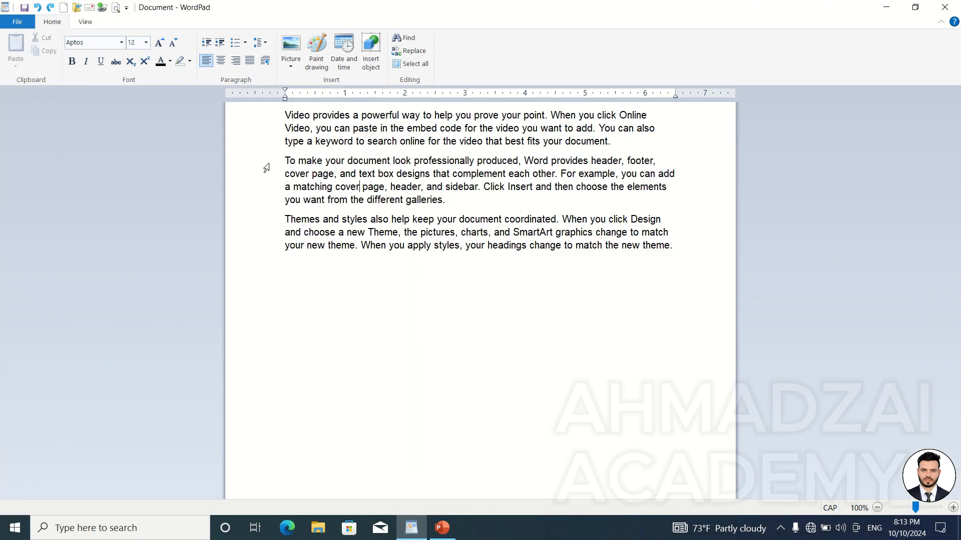
Select all the text, show more fonts to bring up the Windows Fonts settings, and maximize that window.
left_click(122, 44)
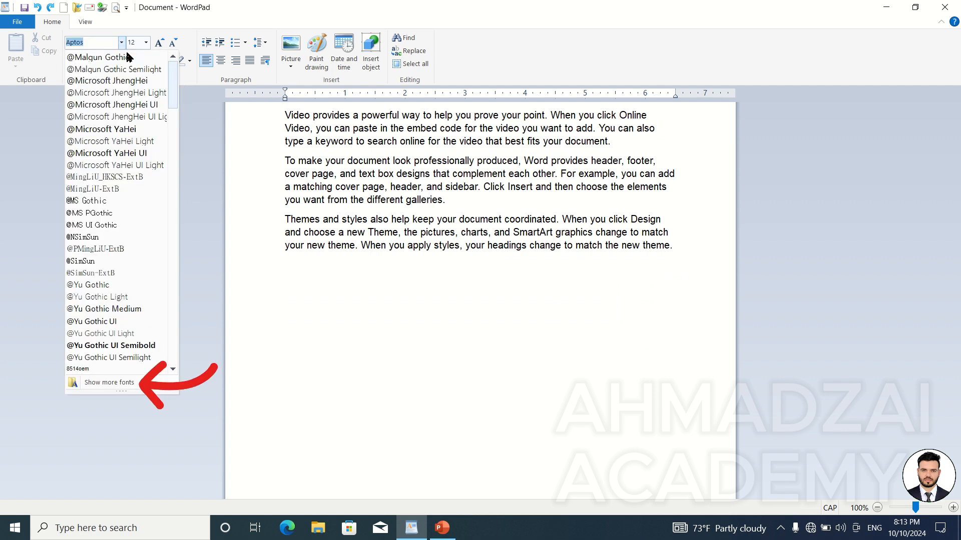
left_click(324, 199)
key("ctrl+a")
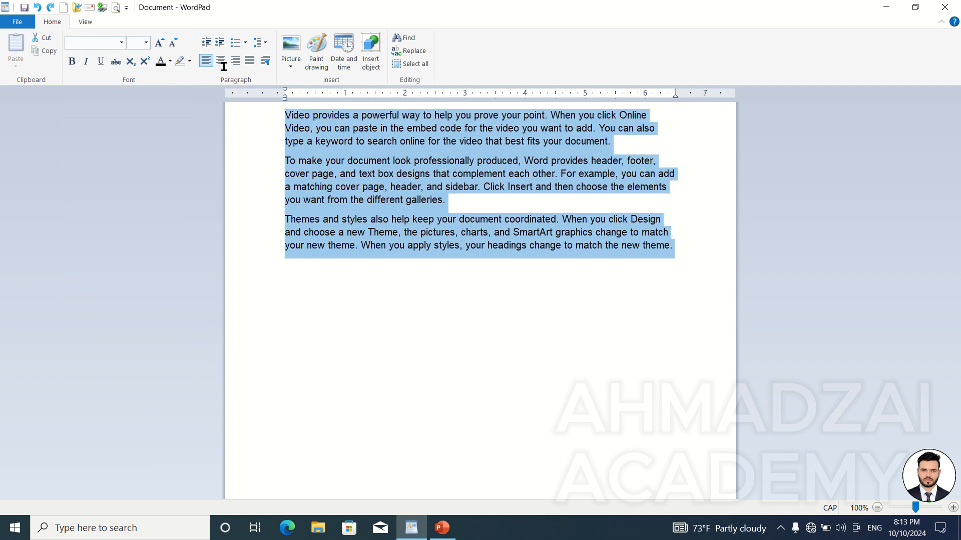
left_click(122, 43)
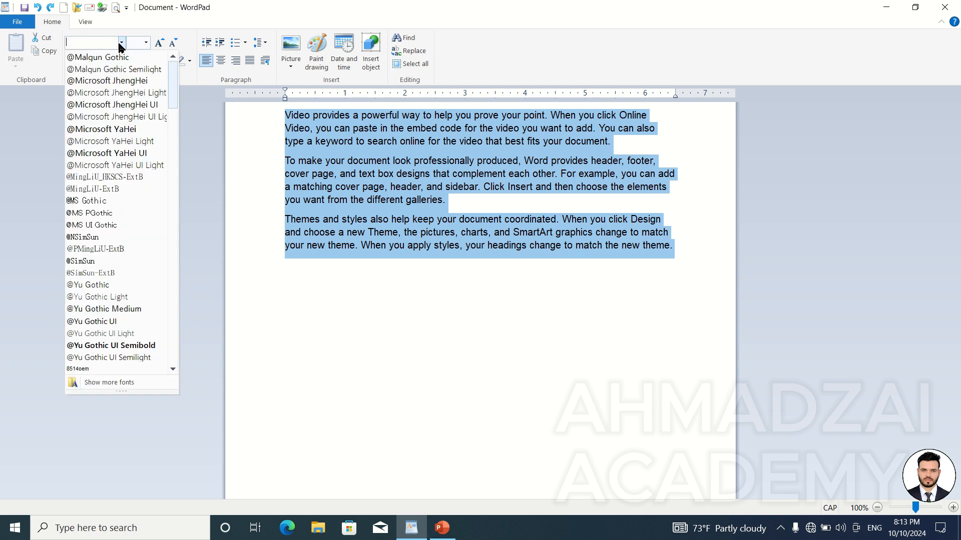
left_click(118, 383)
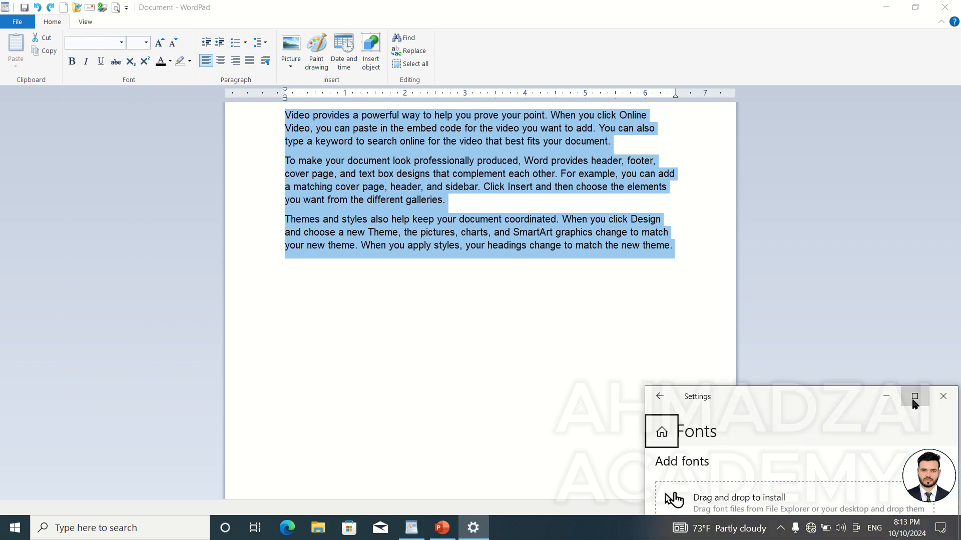
left_click(912, 400)
Examine the installed fonts and the options for adding fonts in the Windows Fonts settings, and close Settings to return to WordPad.
scroll(494, 266, "down", 20)
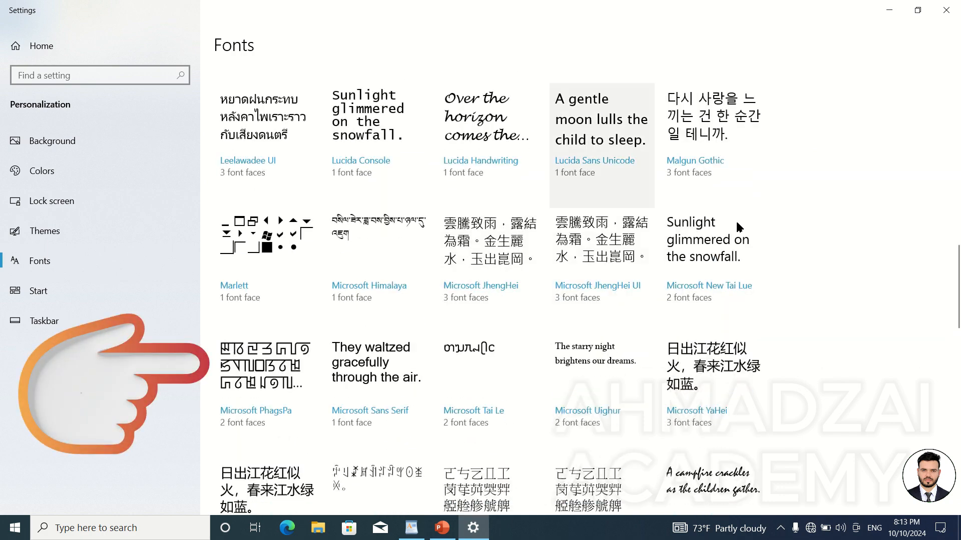
scroll(738, 227, "down", 15)
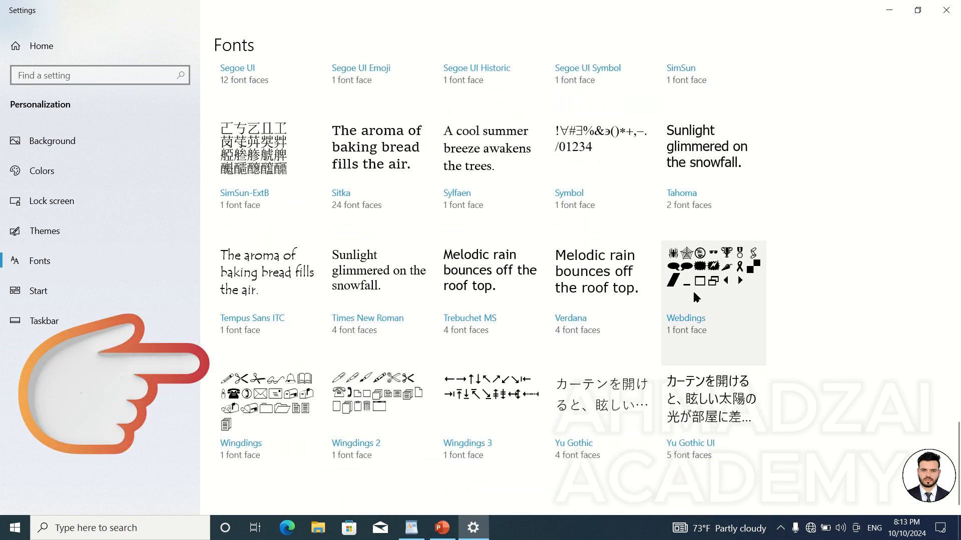
scroll(620, 230, "up", 20)
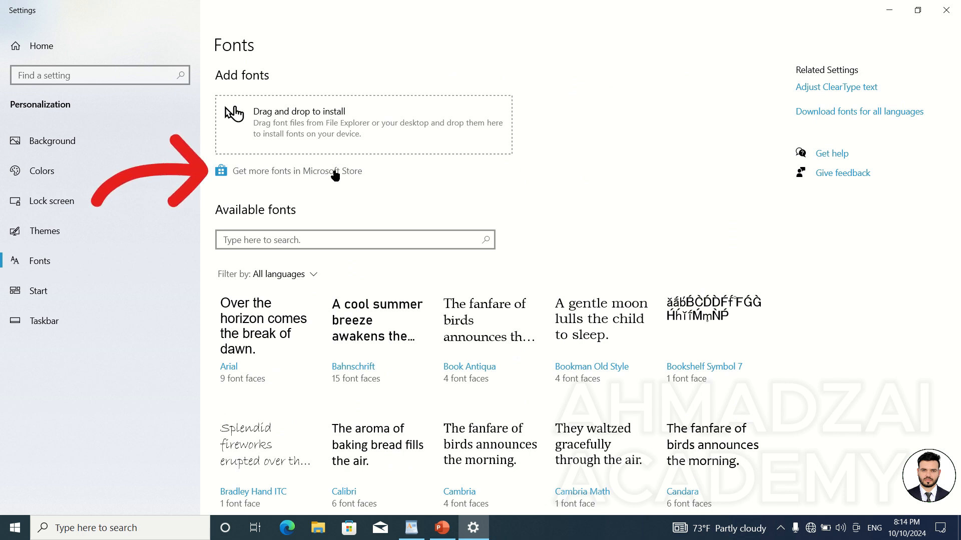
scroll(608, 296, "down", 15)
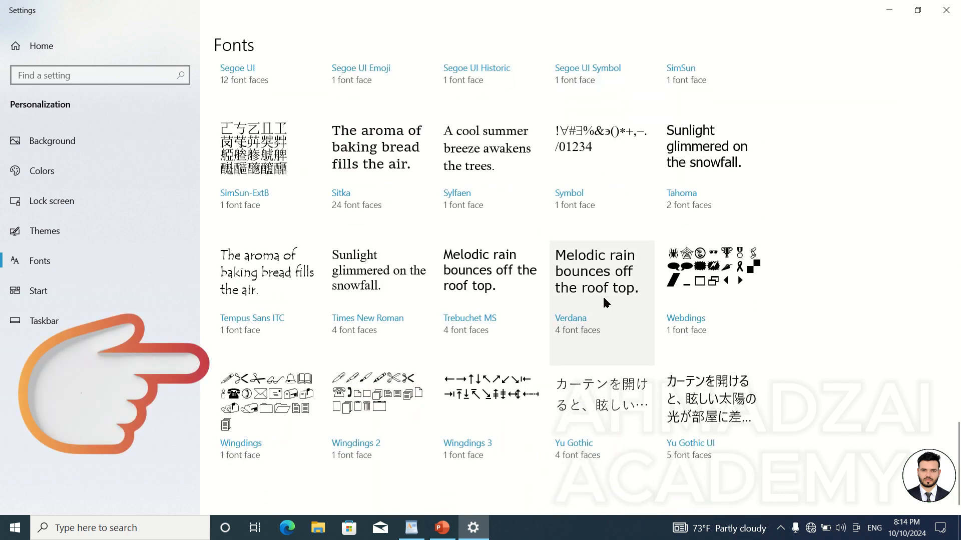
scroll(631, 223, "up", 10)
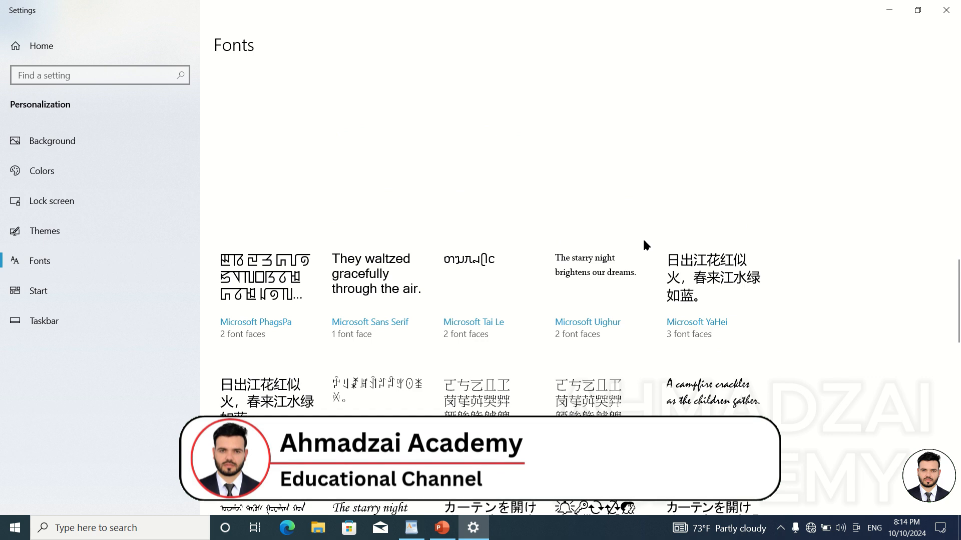
scroll(644, 245, "up", 5)
scroll(644, 246, "up", 5)
scroll(643, 245, "up", 5)
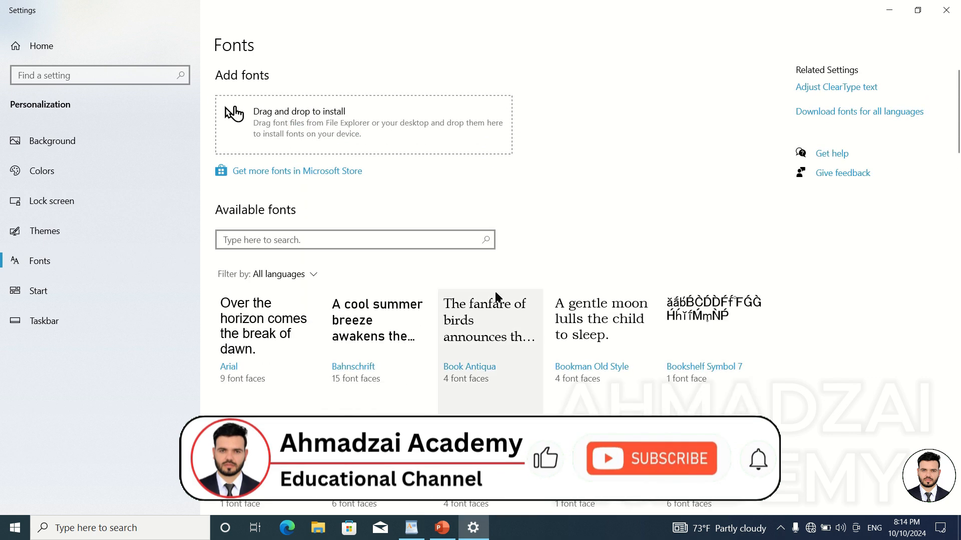
scroll(644, 343, "down", 15)
scroll(643, 344, "down", 1)
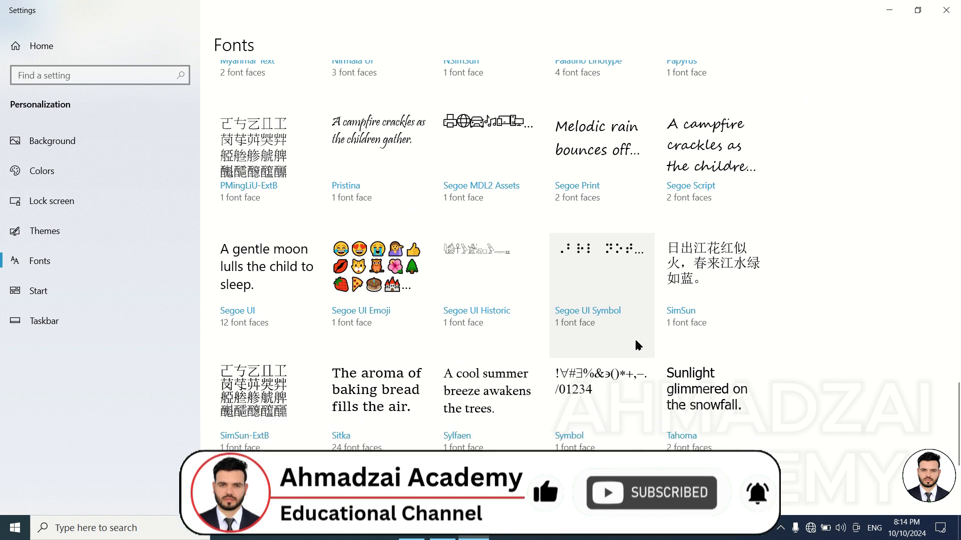
scroll(635, 337, "down", 6)
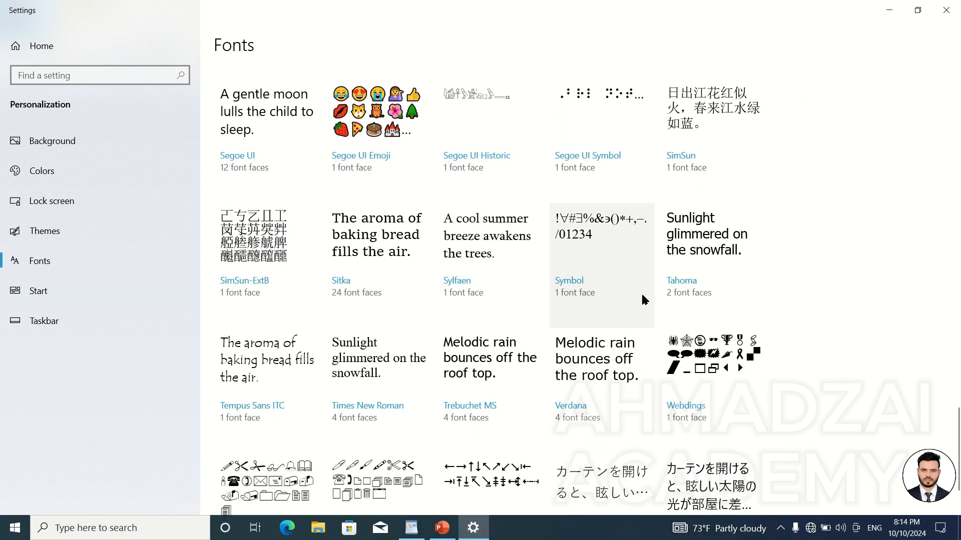
left_click(946, 9)
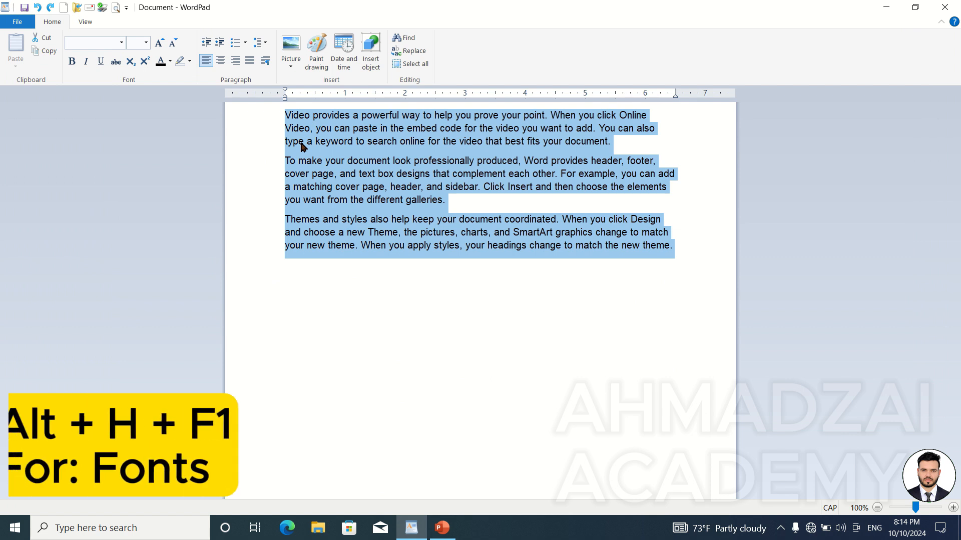
Apply the font Arial Black to the selected text using keyboard access to the font list, and undo the change.
key("alt")
key("h")
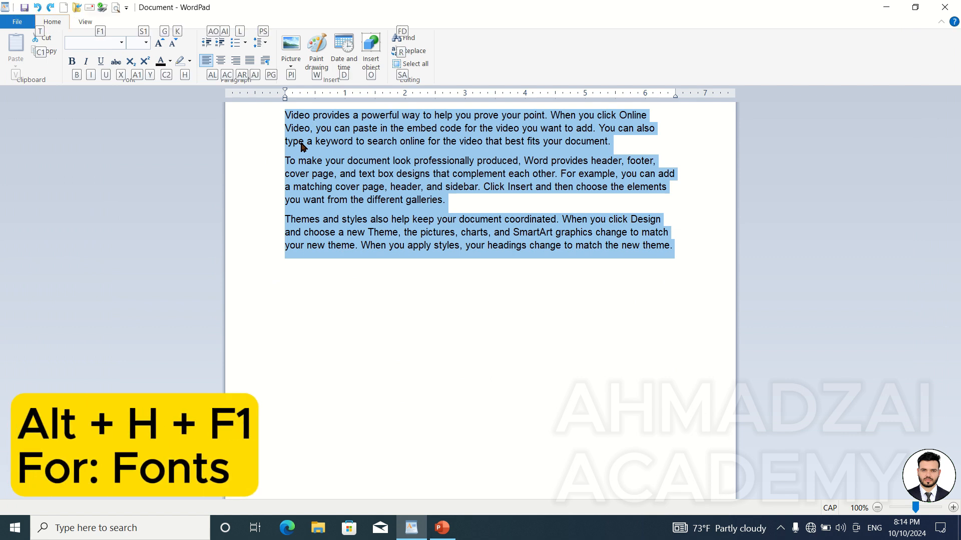
key("f")
key("1")
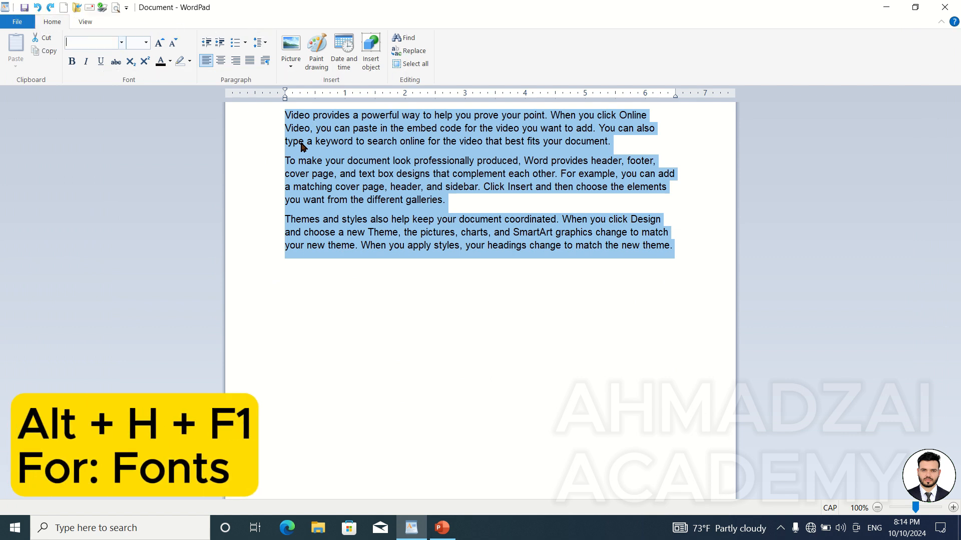
key("Down")
key("Down")
key("Down")
key("Down")
key("Down")
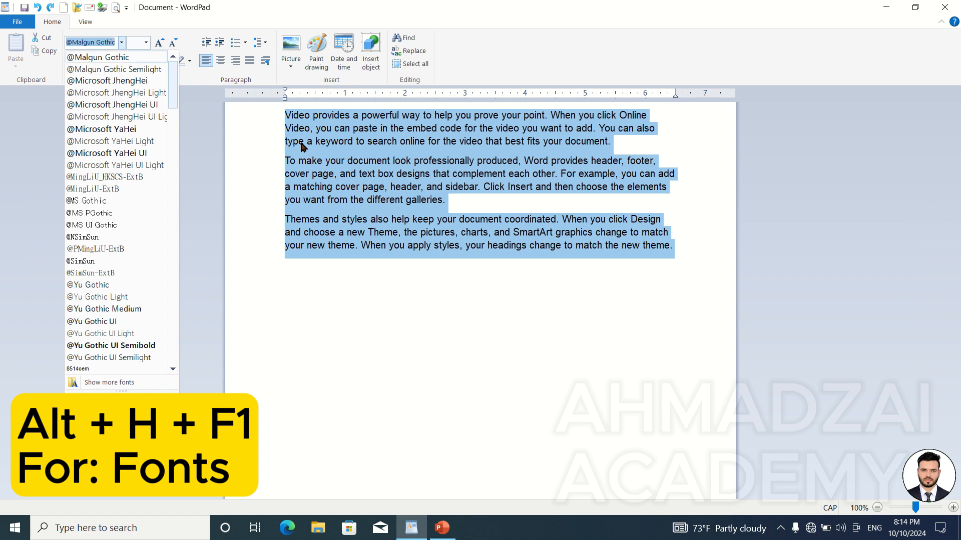
key("Down")
key("Down")
key("Down")
key("Down")
key("Down")
key("Down")
key("Down")
key("Down")
key("Down")
key("Down")
key("Down")
key("Down")
key("Down")
key("Down")
key("Down")
key("Down")
key("Down")
key("Down")
key("Down")
key("Down")
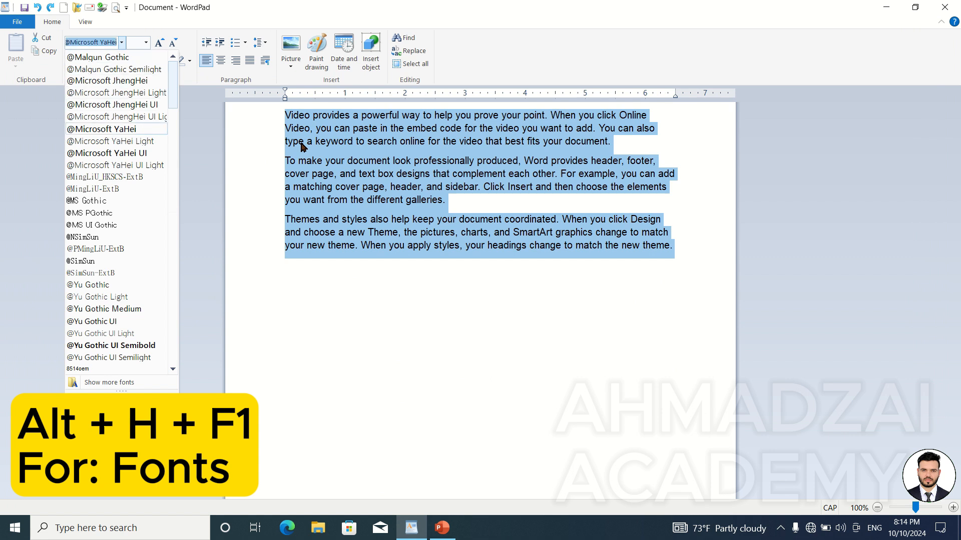
key("Down")
key("Down")
key("Down")
key("Down")
key("Down")
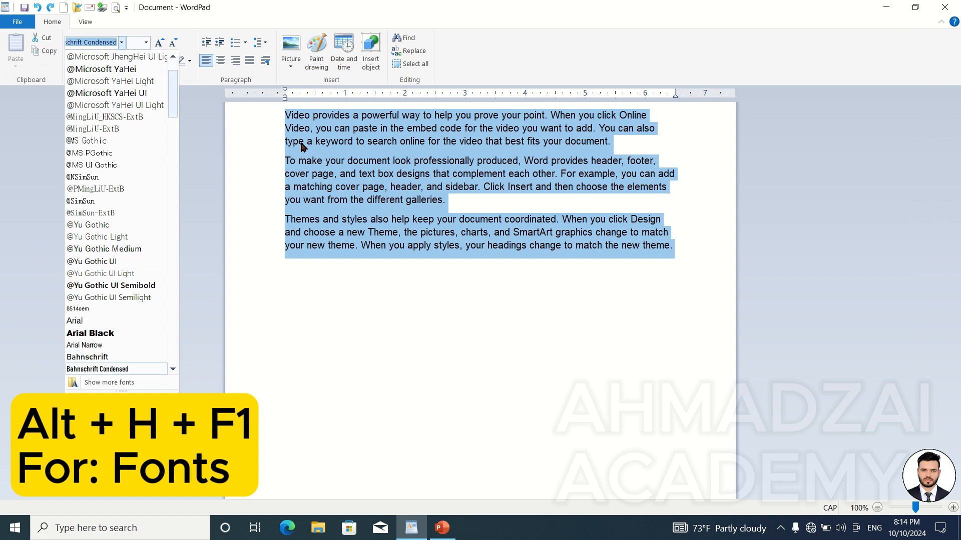
key("Up")
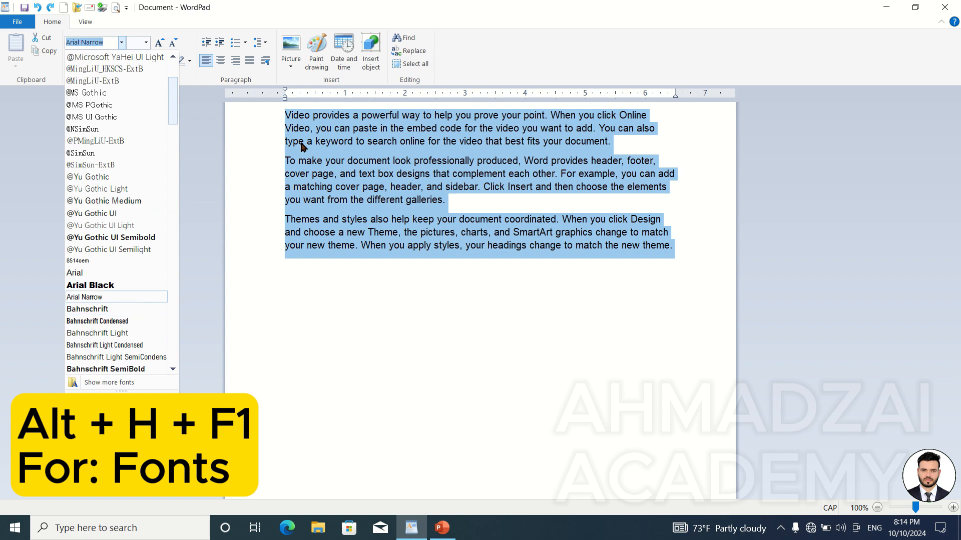
key("Return")
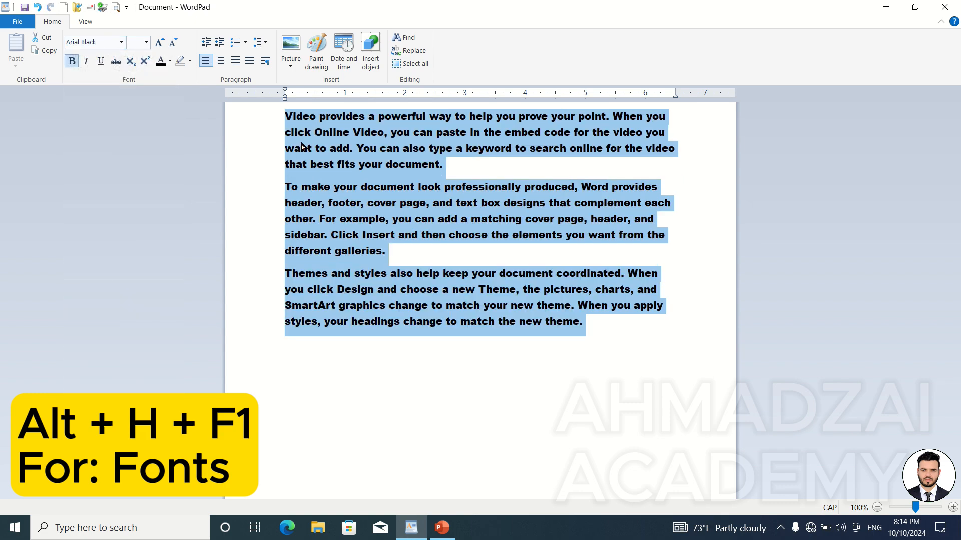
key("ctrl+z")
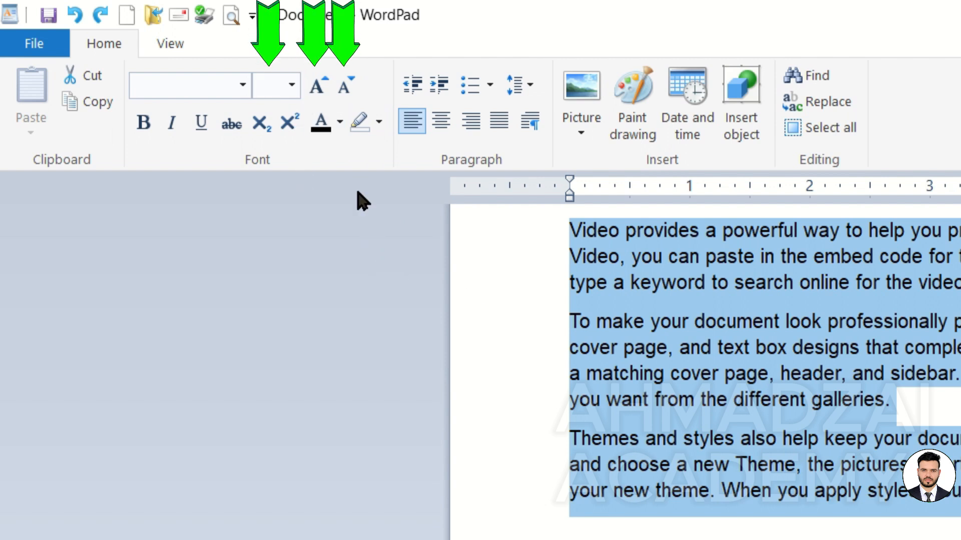
Check the font name and size used at several places in the text by placing the cursor in different paragraphs.
left_click(738, 308)
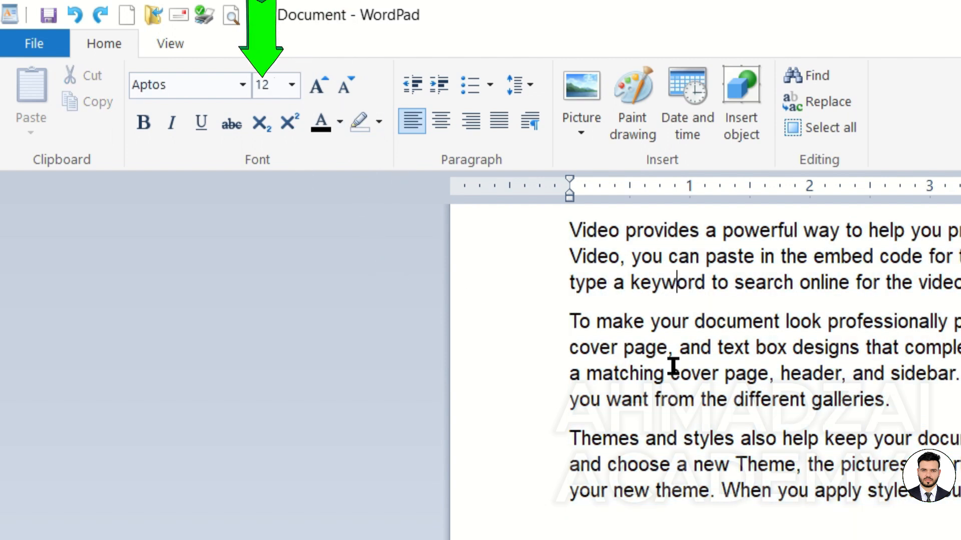
left_click(752, 438)
left_click(704, 531)
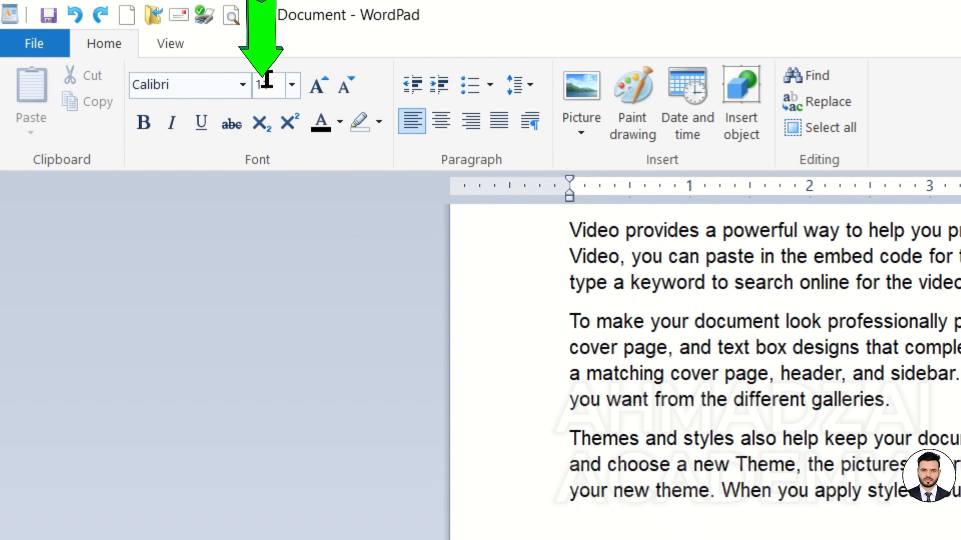
left_click(815, 381)
left_click_drag(570, 525, 576, 282)
left_click(752, 438)
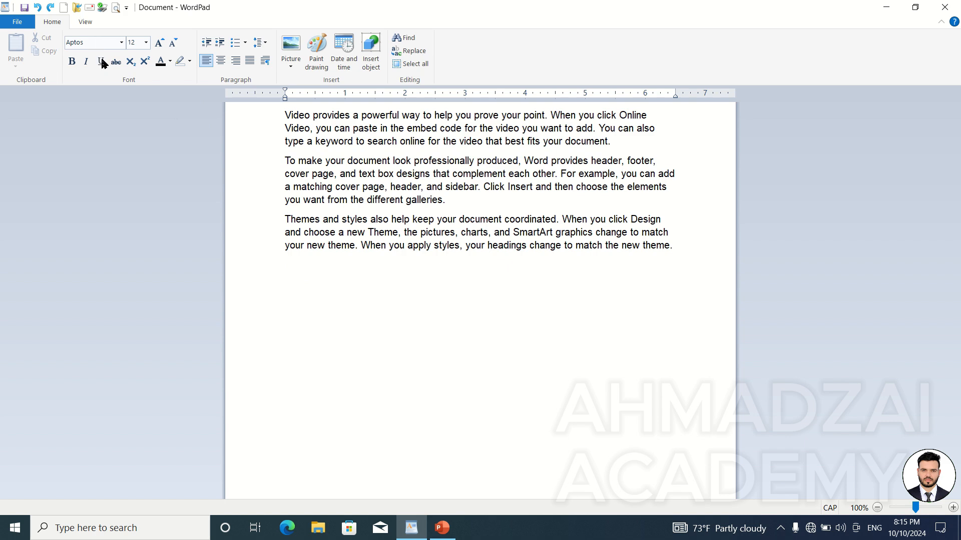
left_click(15, 528)
left_click(345, 325)
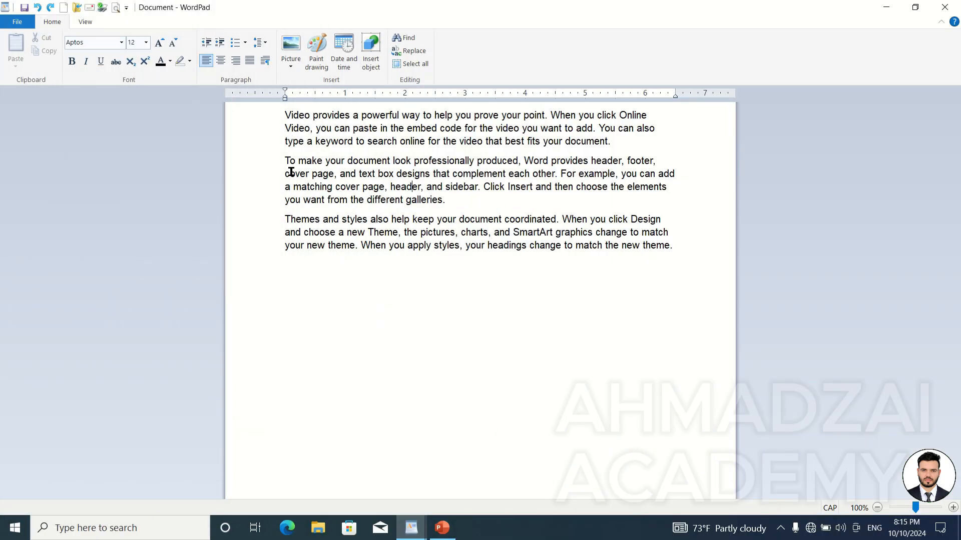
Select all the text, grow its font size several steps with Grow font, and reduce it with Shrink font.
key("ctrl+a")
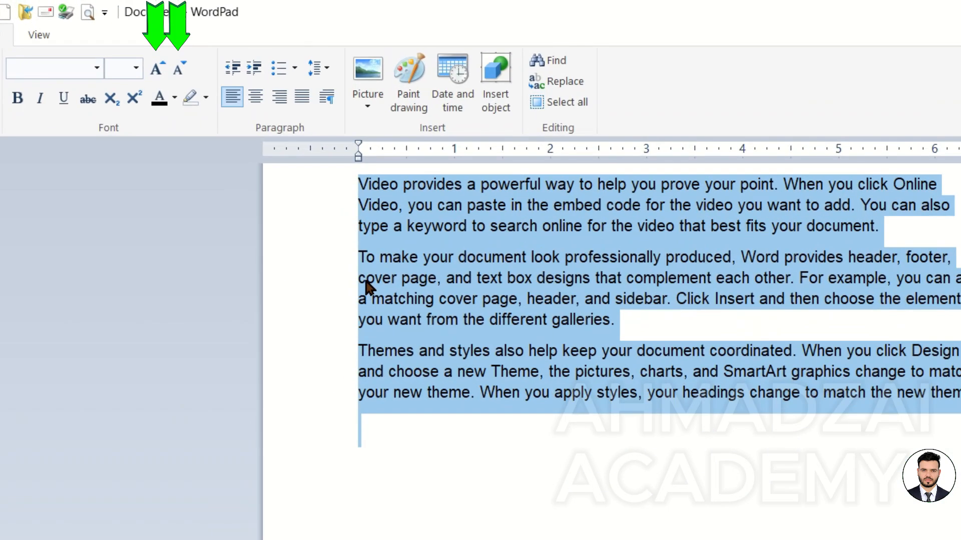
left_click(156, 65)
left_click(156, 66)
left_click(156, 65)
left_click(156, 65)
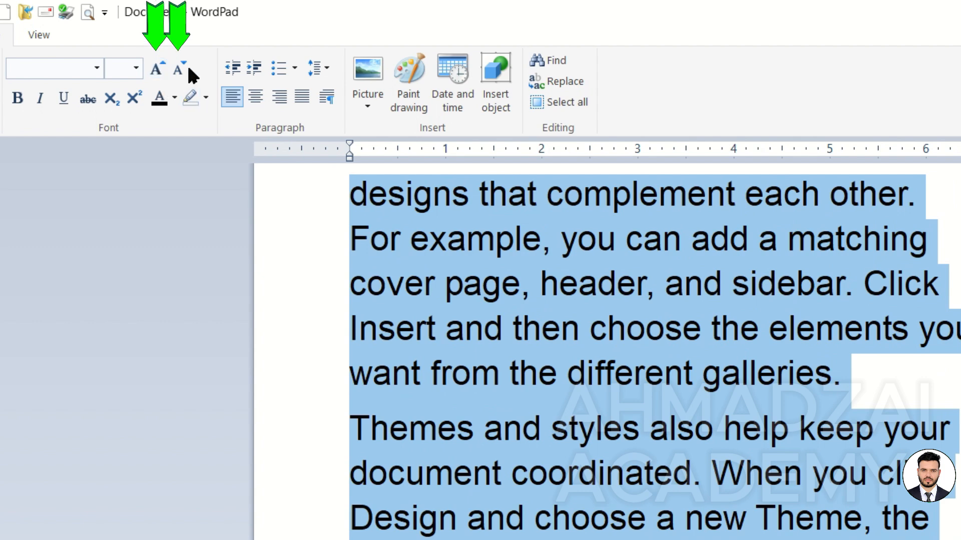
left_click(180, 69)
left_click(180, 69)
left_click(179, 69)
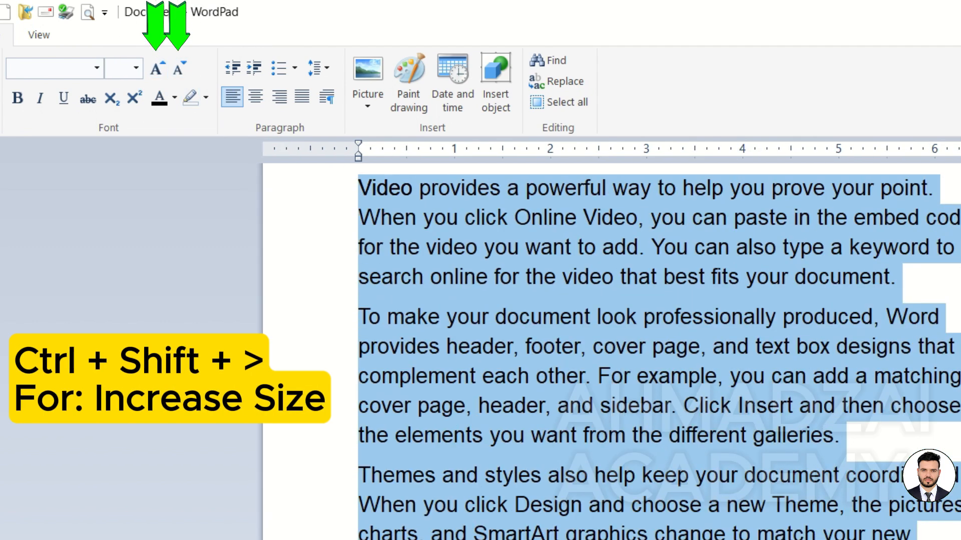
Increase and decrease the selected text's font size several steps using the keyboard, and deselect the text.
key("ctrl+shift+period")
key("ctrl+shift+period")
key("ctrl+shift+period")
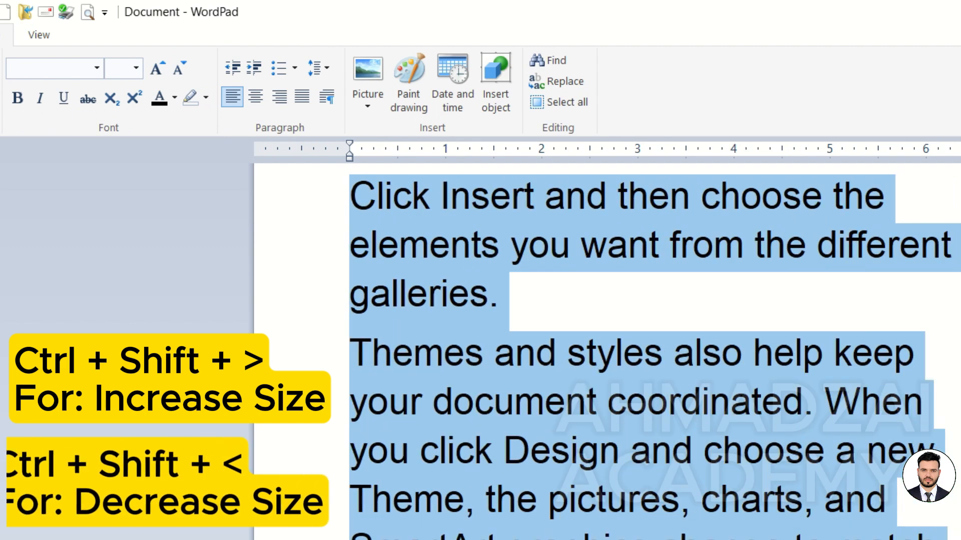
key("ctrl+shift+comma")
key("ctrl+shift+comma")
key("ctrl+shift+comma")
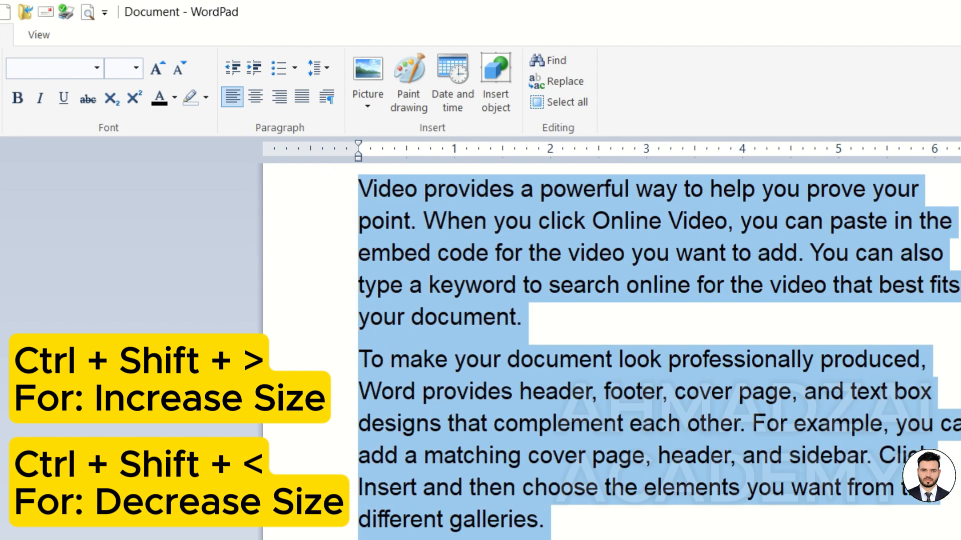
key("Right")
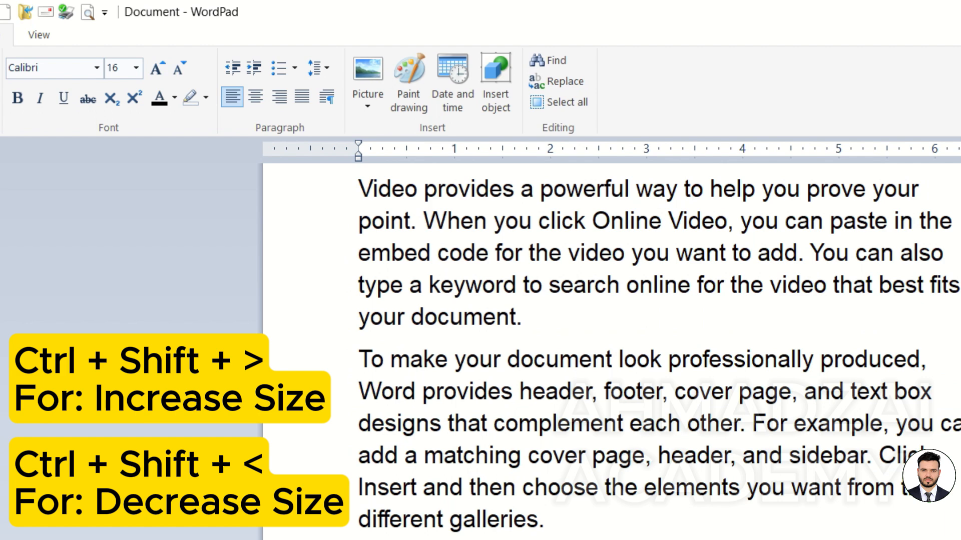
Select all the text again, shrink its font size repeatedly, and enlarge it by several steps.
key("ctrl+a")
key("ctrl+shift+comma")
key("ctrl+shift+comma")
key("ctrl+shift+comma")
key("ctrl+shift+comma")
key("ctrl+shift+comma")
key("ctrl+shift+comma")
key("ctrl+shift+comma")
key("ctrl+shift+comma")
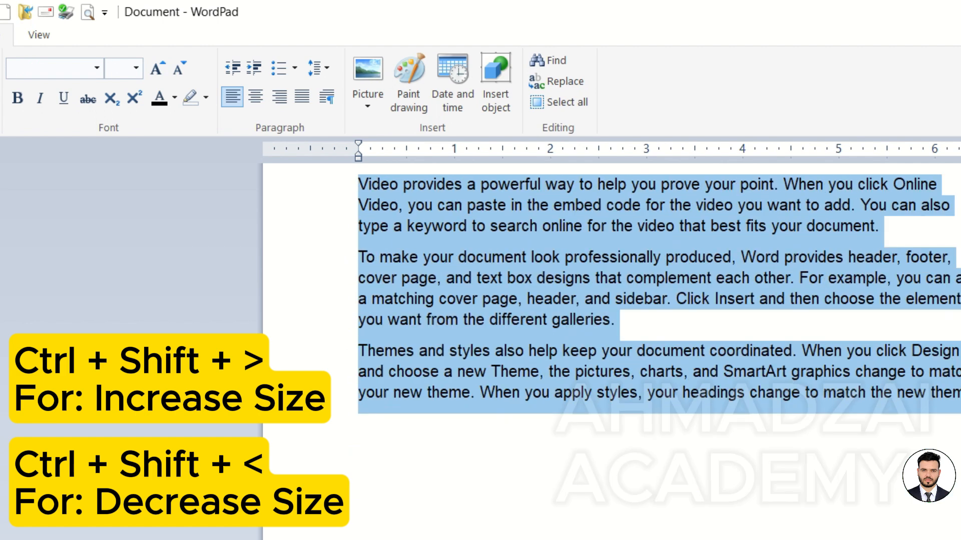
key("ctrl+shift+period")
key("ctrl+shift+period")
key("ctrl+shift+period")
key("ctrl+shift+period")
key("ctrl+shift+period")
key("ctrl+shift+period")
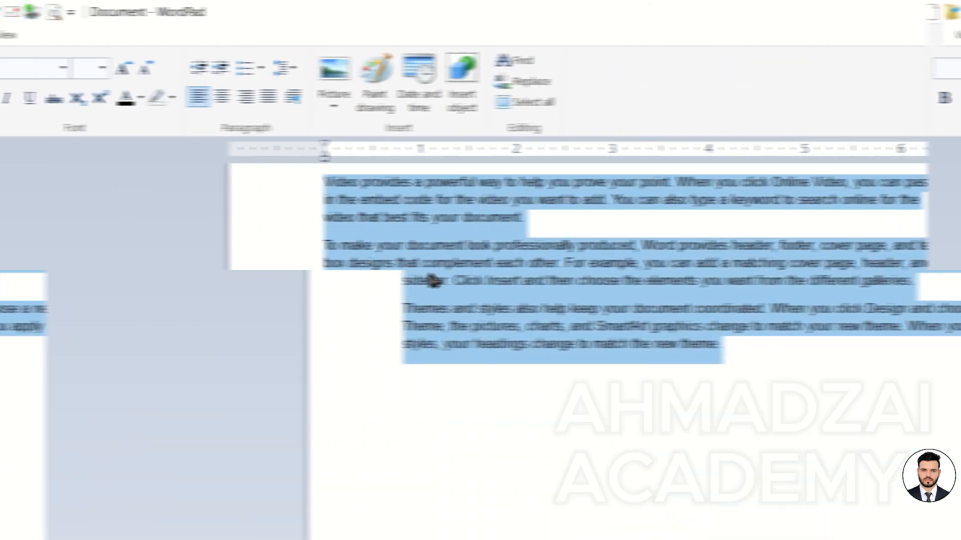
Set the selected text's font size to the preset 24, and replace it with the custom size 13.
left_click(137, 69)
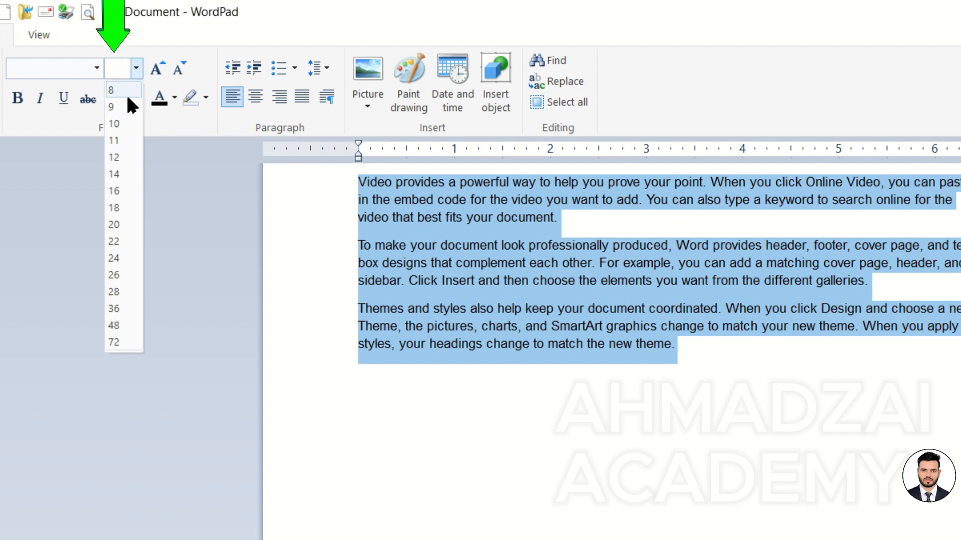
left_click(116, 258)
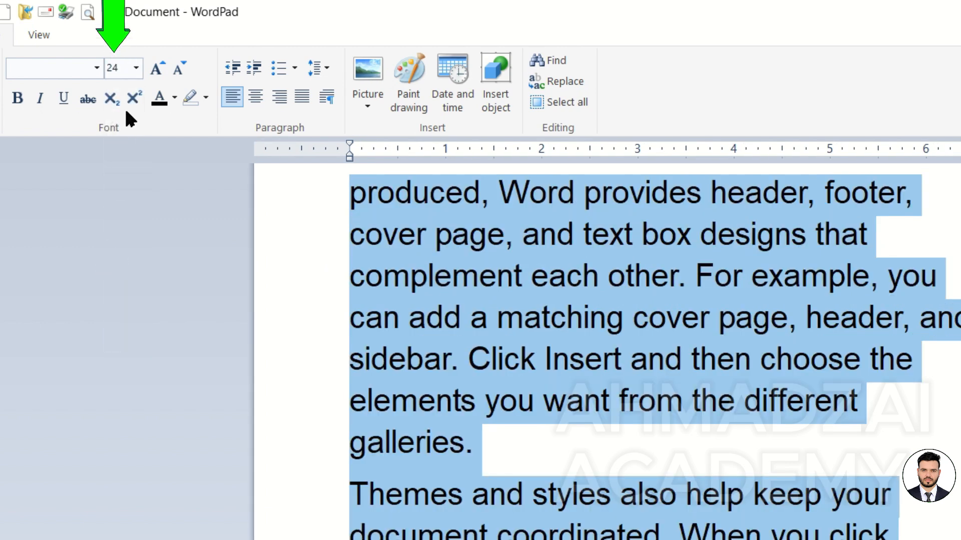
left_click(135, 68)
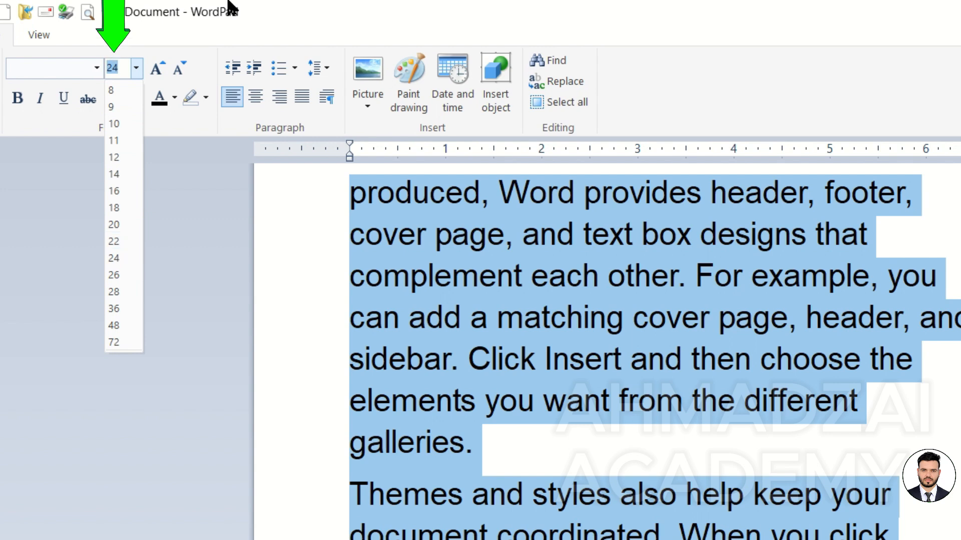
left_click(292, 33)
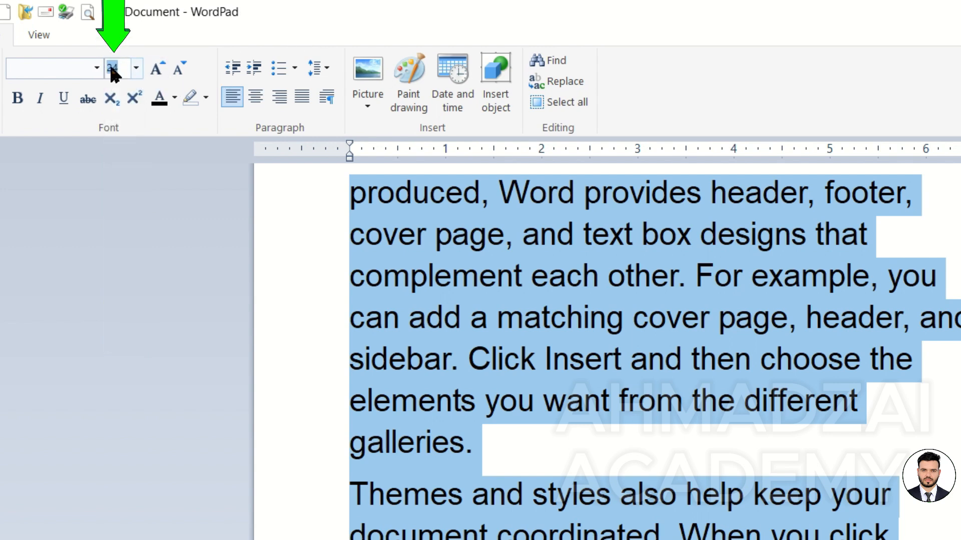
type("13")
key("Return")
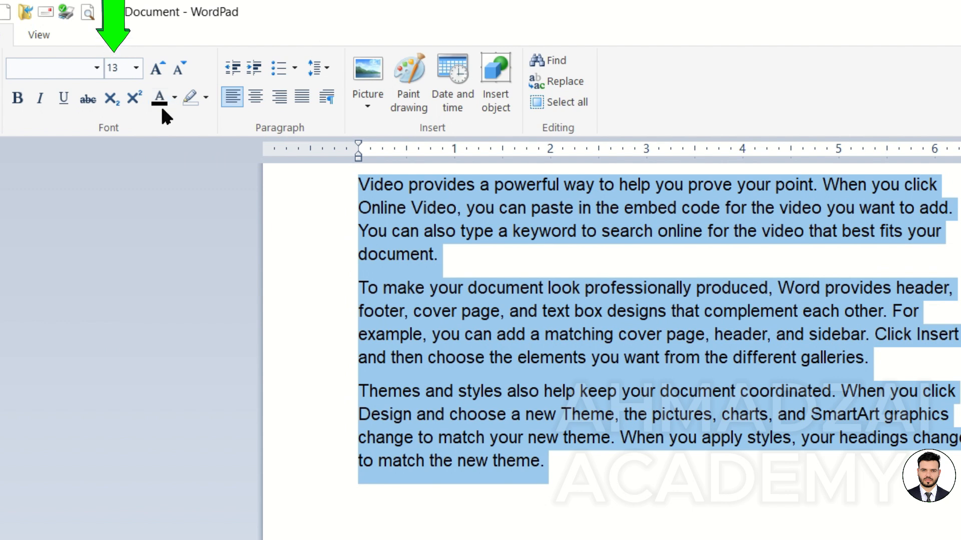
Compare the preset font sizes and set the selected text to the custom size 5.
left_click(133, 68)
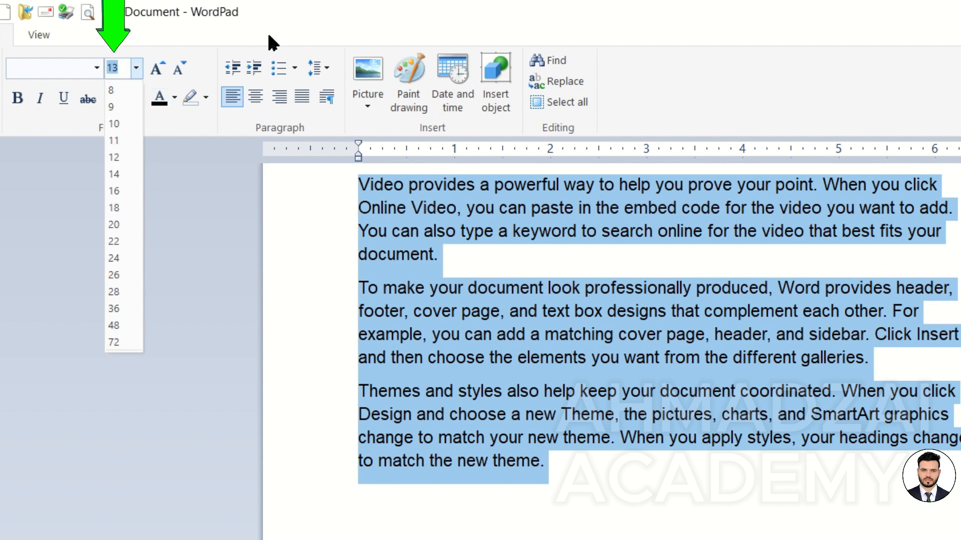
left_click(298, 25)
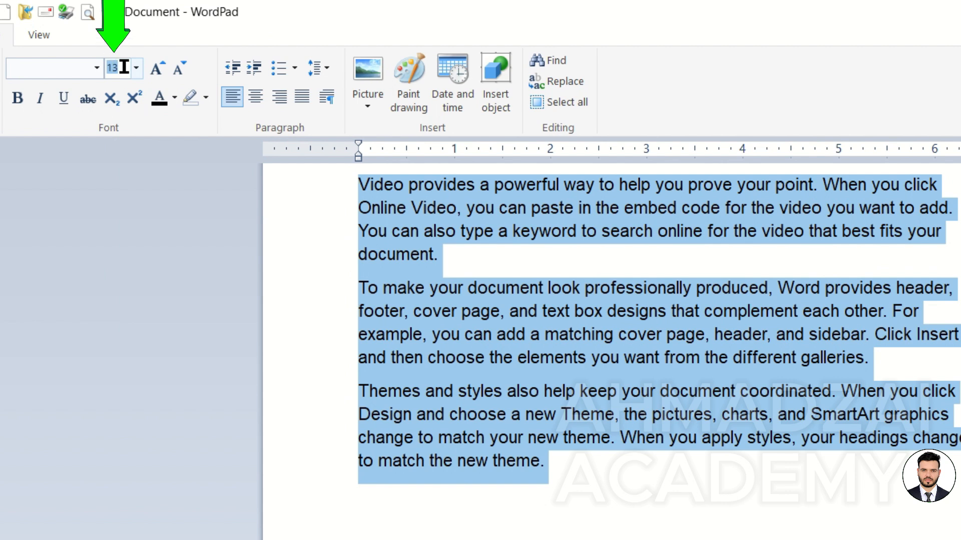
type("5")
key("Return")
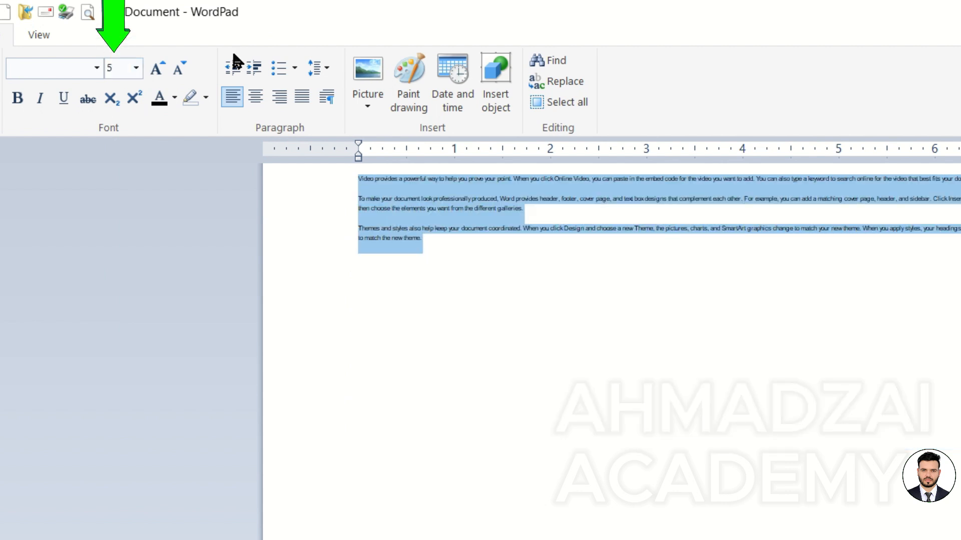
Check the smallest preset font size and set the selected text to the custom size 1638.
left_click(136, 68)
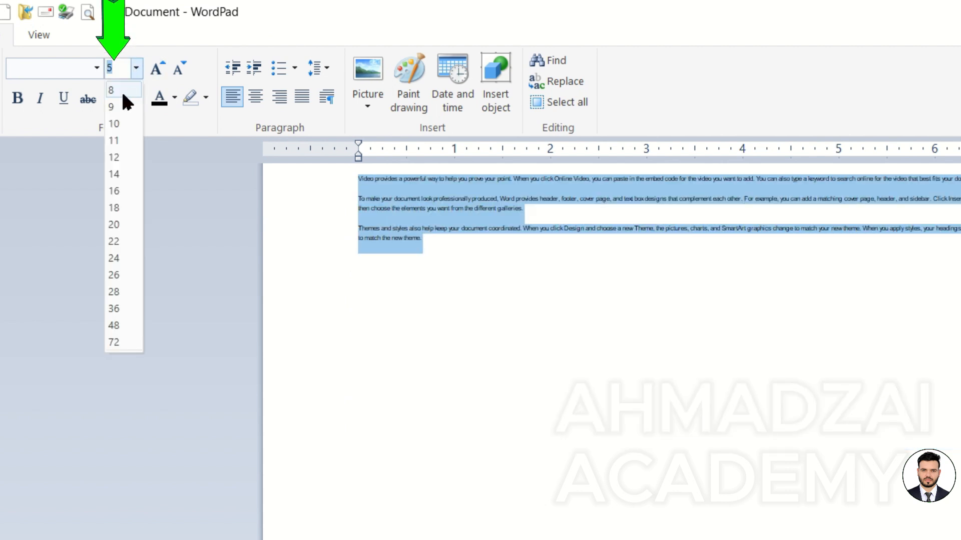
left_click(244, 43)
left_click(135, 68)
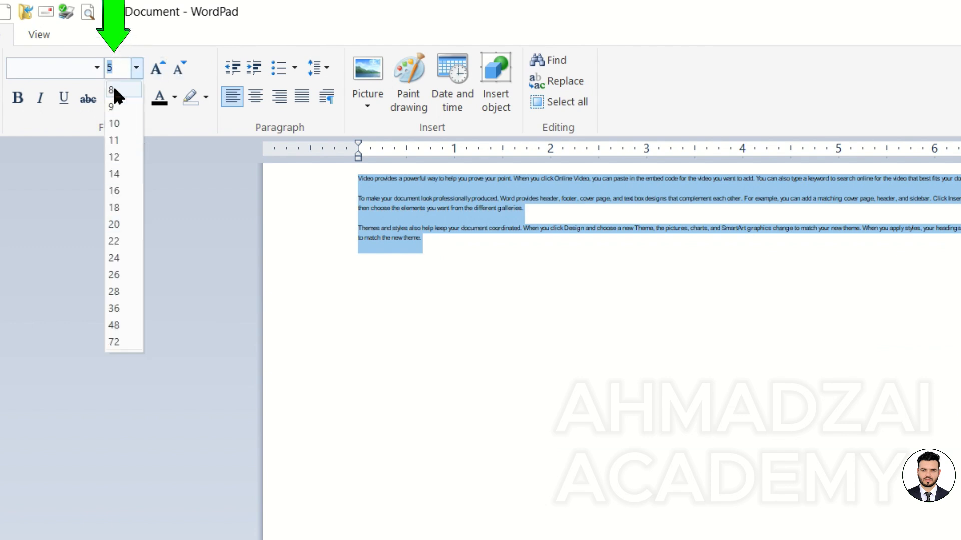
left_click(243, 43)
type("1638")
key("Return")
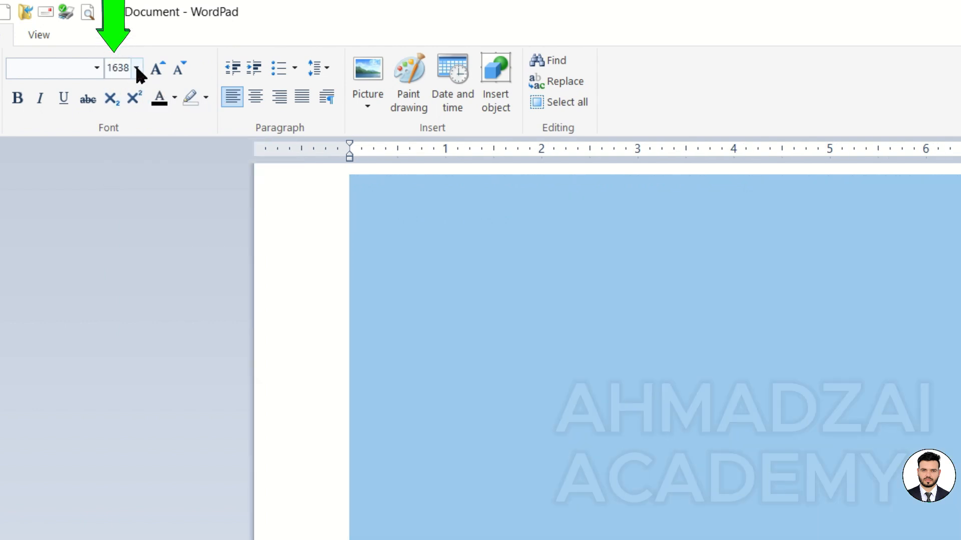
Set the selected text's font size to the preset 11 and deselect the text.
left_click(136, 68)
left_click(192, 67)
left_click(135, 69)
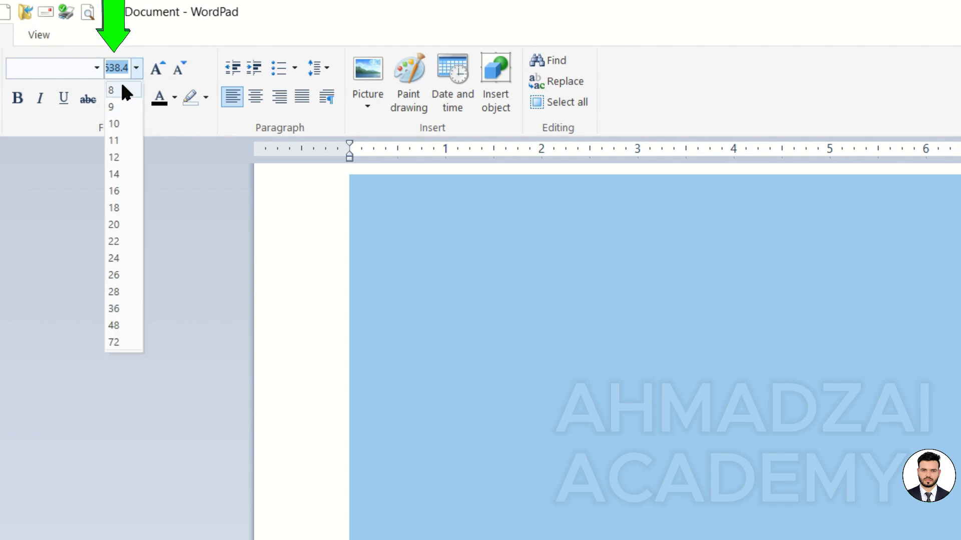
left_click(127, 140)
left_click(511, 223)
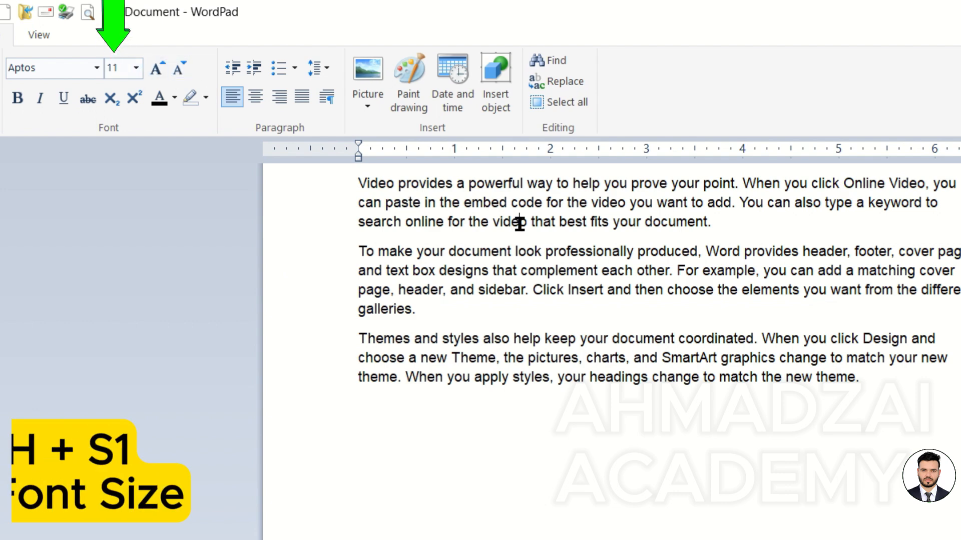
Select all the text and set its font size to 35 using keyboard access to the font size field.
key("ctrl+a")
key("alt")
key("h")
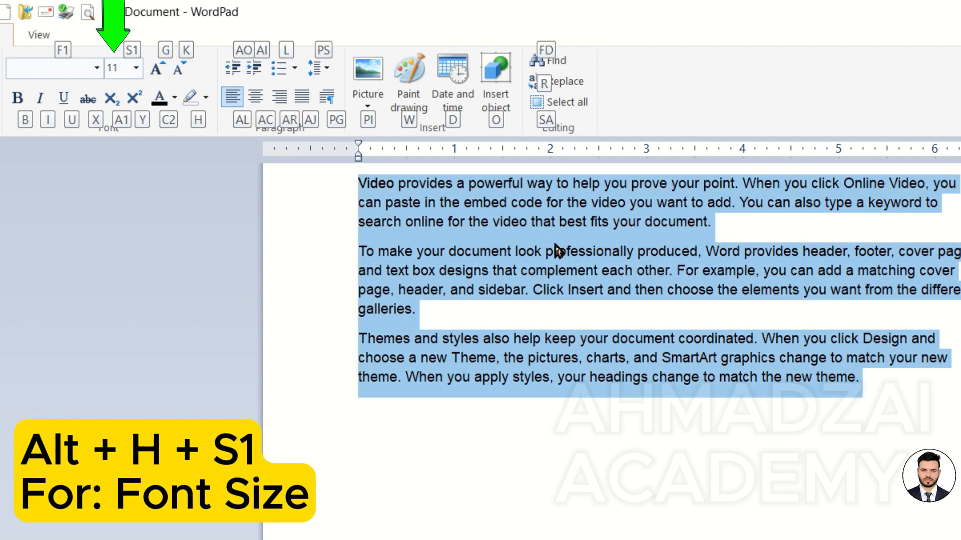
type("s1")
type("35")
key("Return")
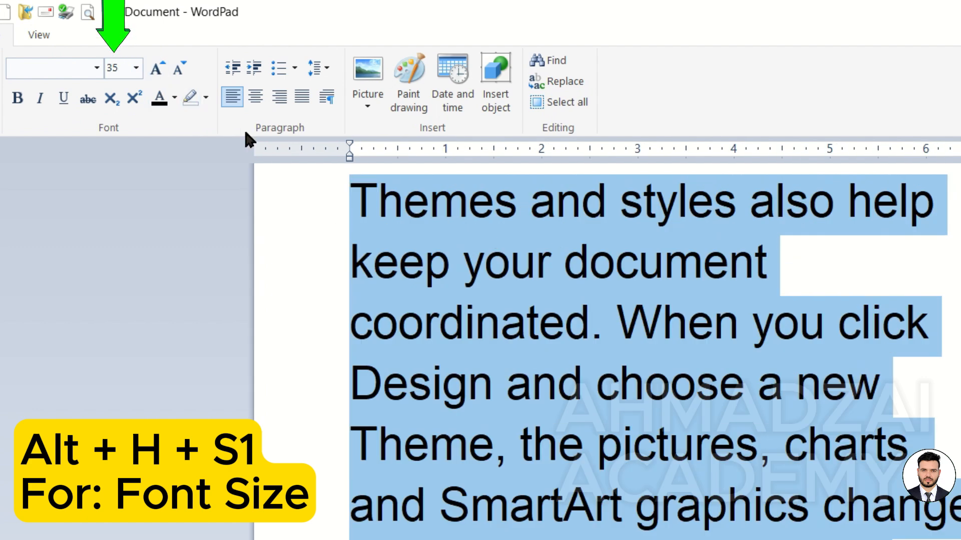
Shrink and grow the selected text in steps, finishing at font size 12.
key("ctrl+shift+comma")
key("ctrl+shift+period")
key("ctrl+shift+comma")
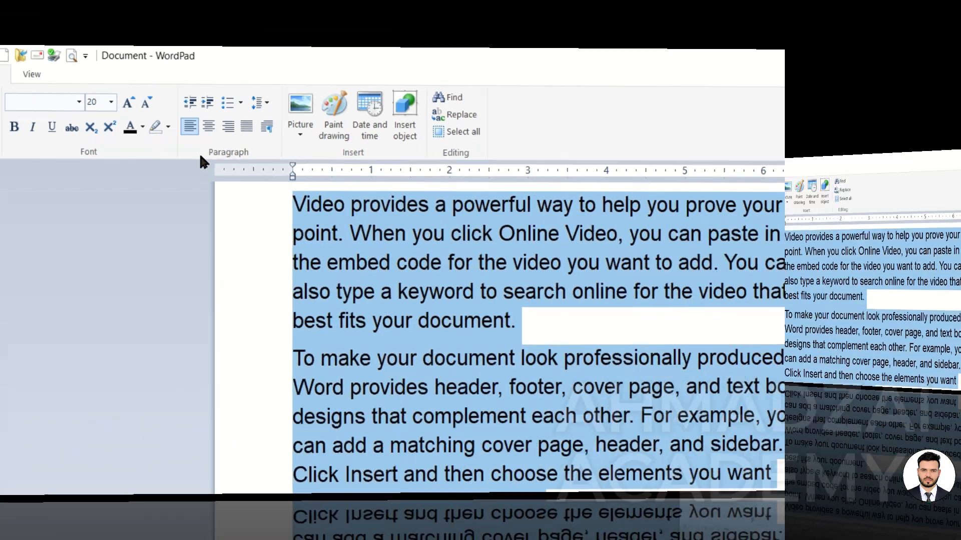
key("ctrl+shift+comma")
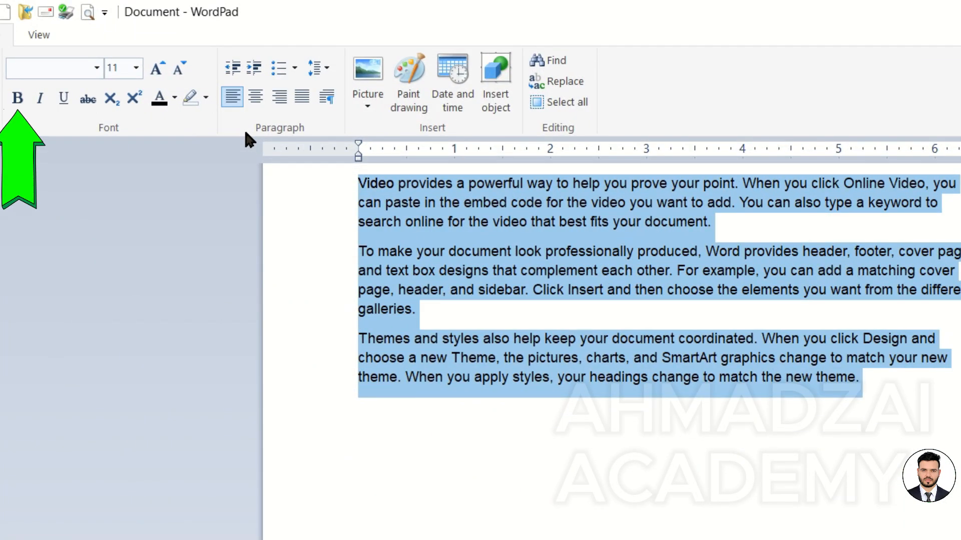
key("ctrl+shift+period")
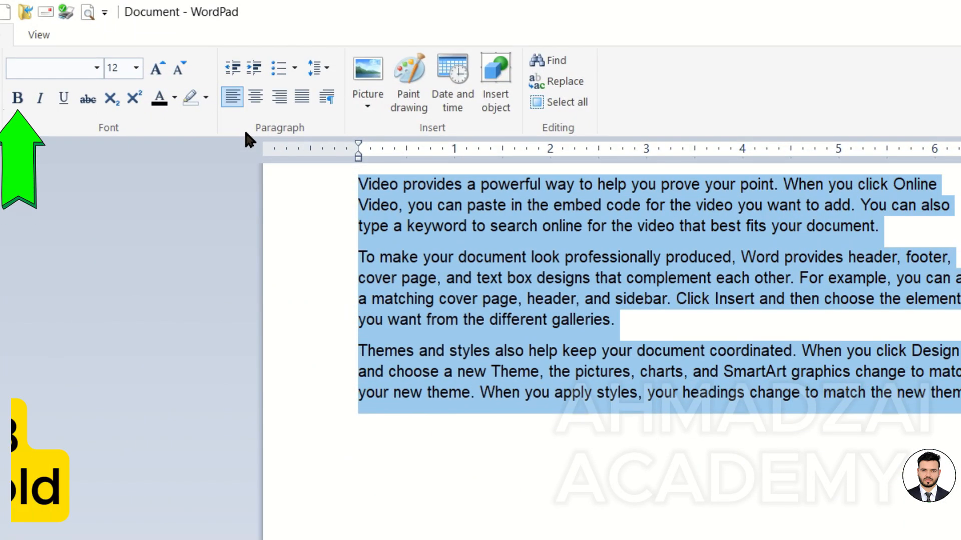
Toggle bold formatting on and off for the selected text.
left_click(17, 98)
left_click(17, 98)
left_click(17, 99)
left_click(18, 99)
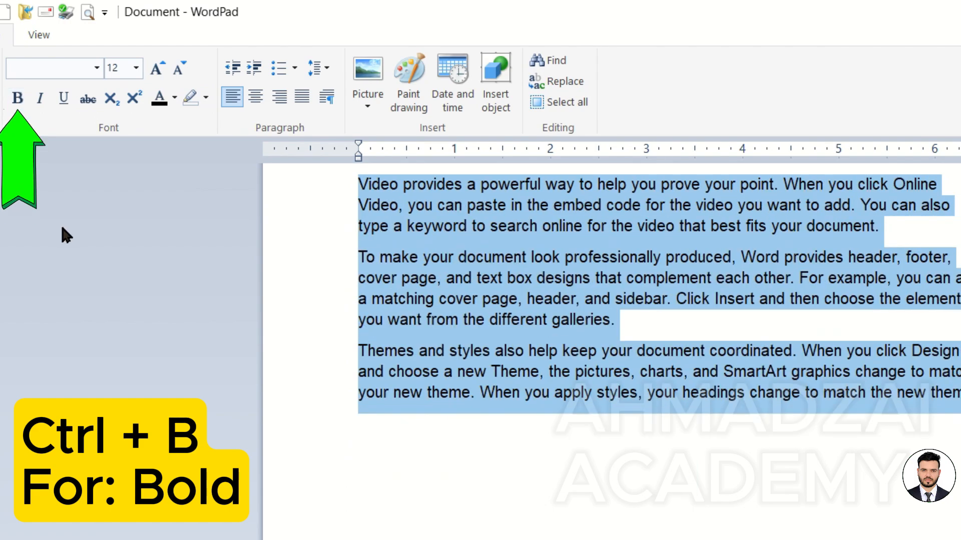
key("ctrl+b")
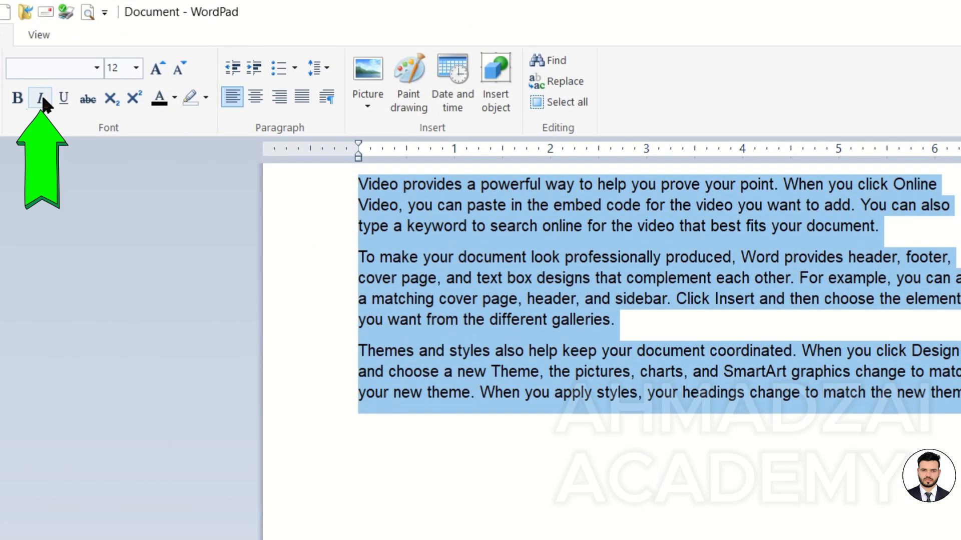
Apply and remove italic formatting on the selected text, and do the same with underline.
left_click(43, 99)
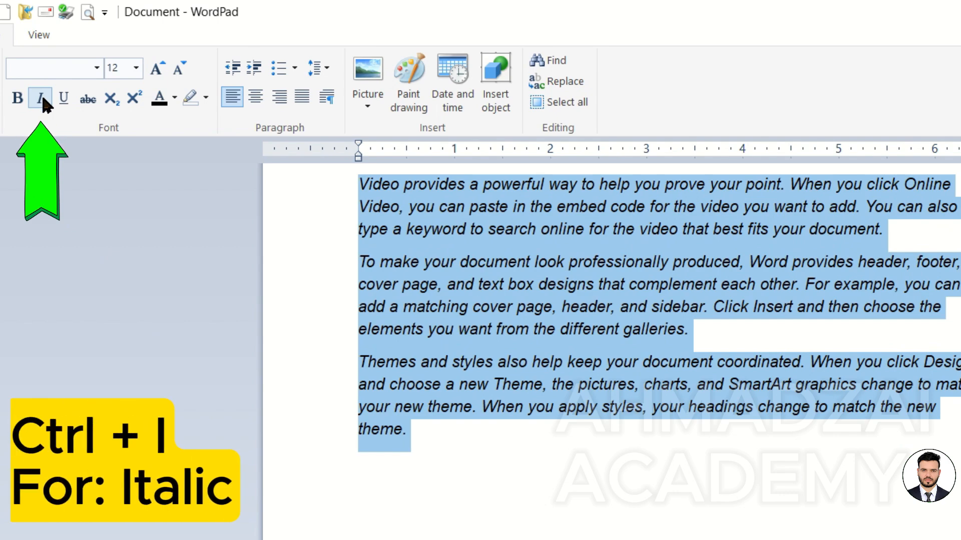
left_click(43, 98)
left_click(43, 99)
left_click(43, 99)
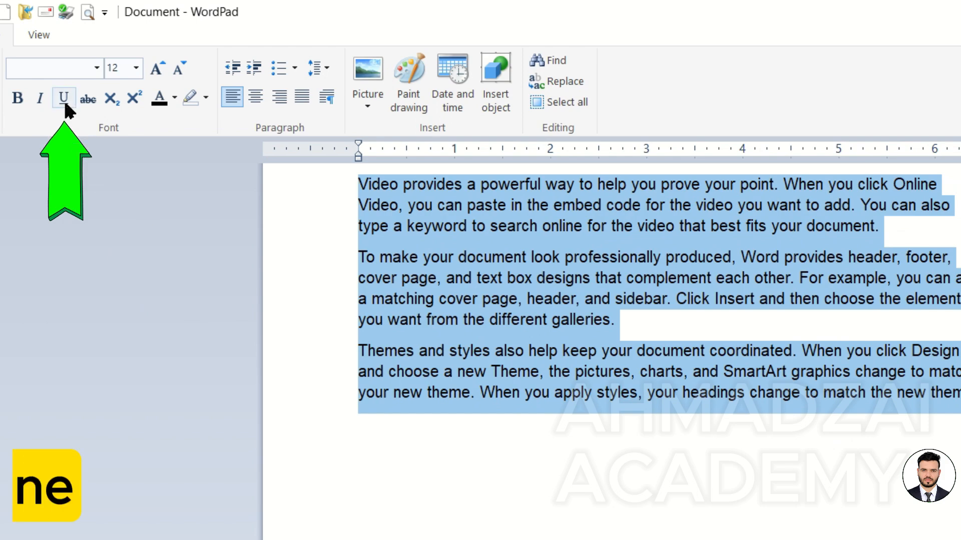
left_click(64, 98)
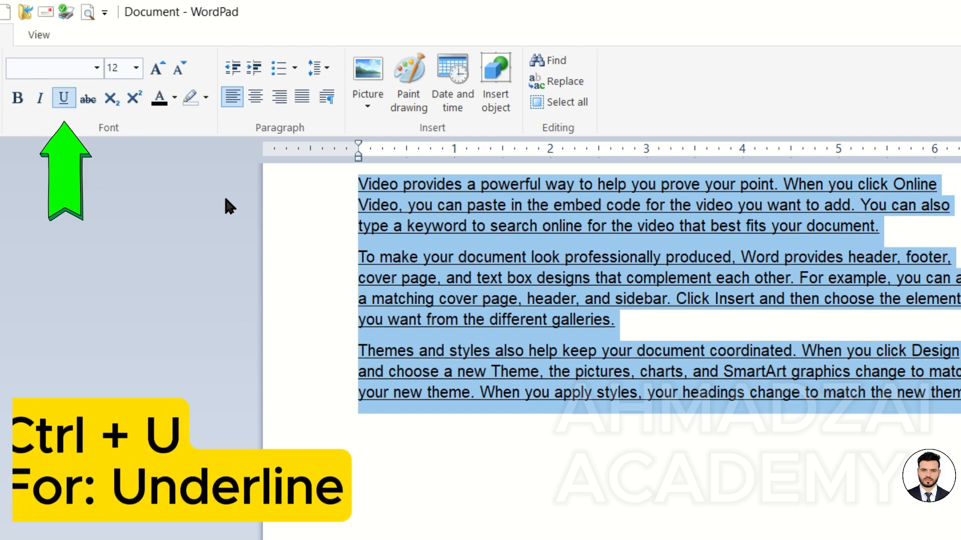
left_click(64, 97)
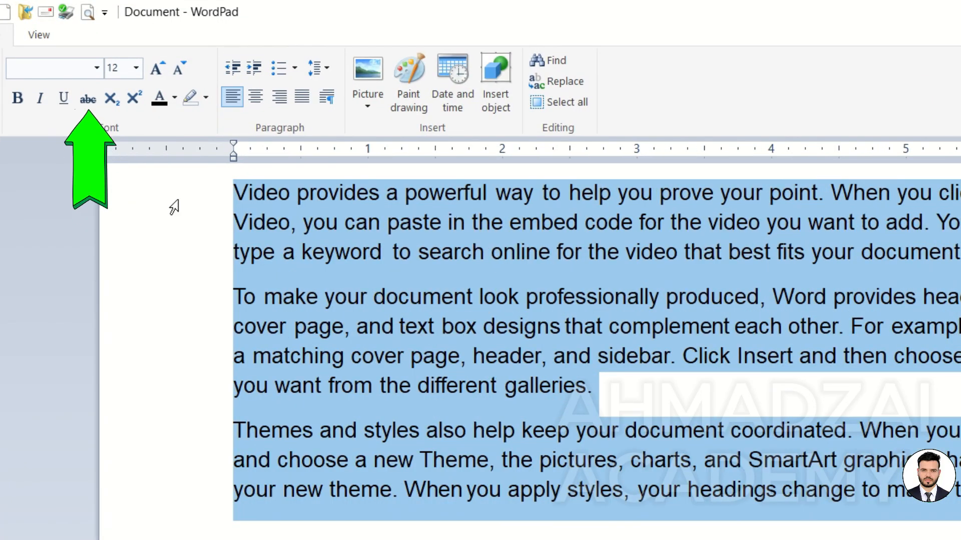
Apply and remove strikethrough on the selected text, and try the same command through keyboard access.
left_click(87, 99)
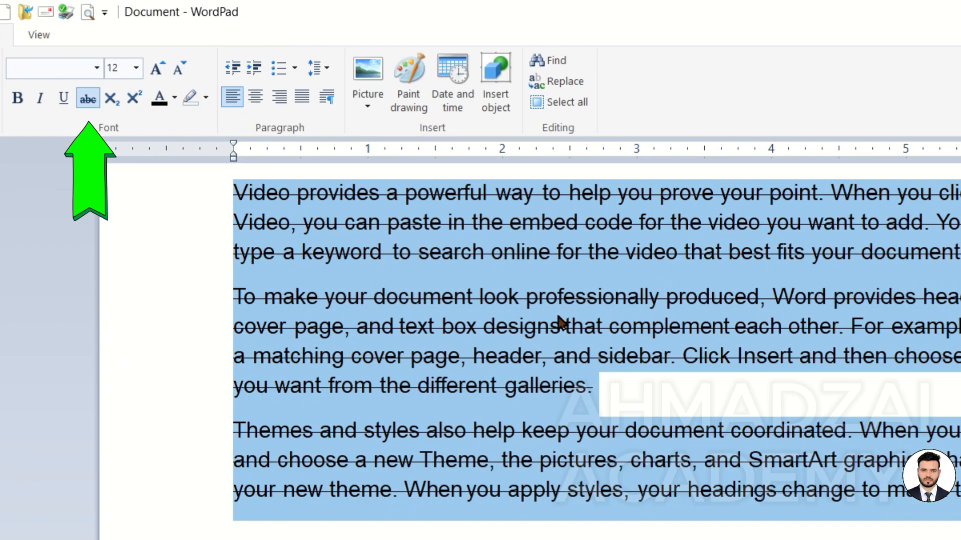
scroll(557, 321, "up", 3)
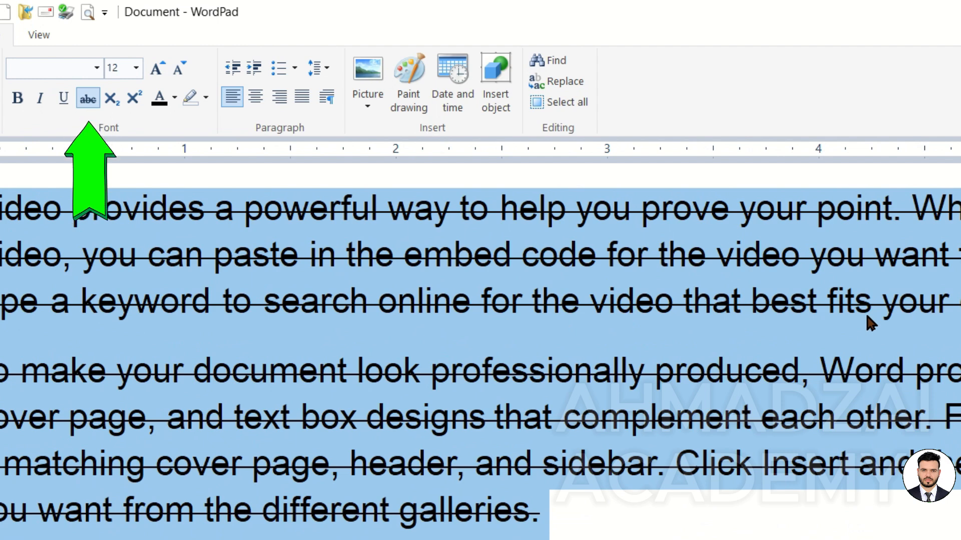
scroll(871, 323, "down", 3)
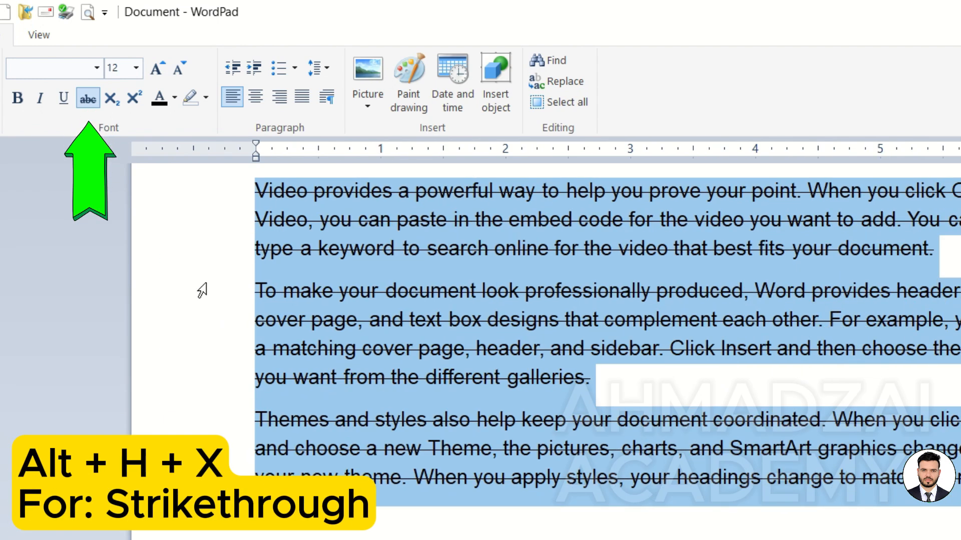
left_click(88, 99)
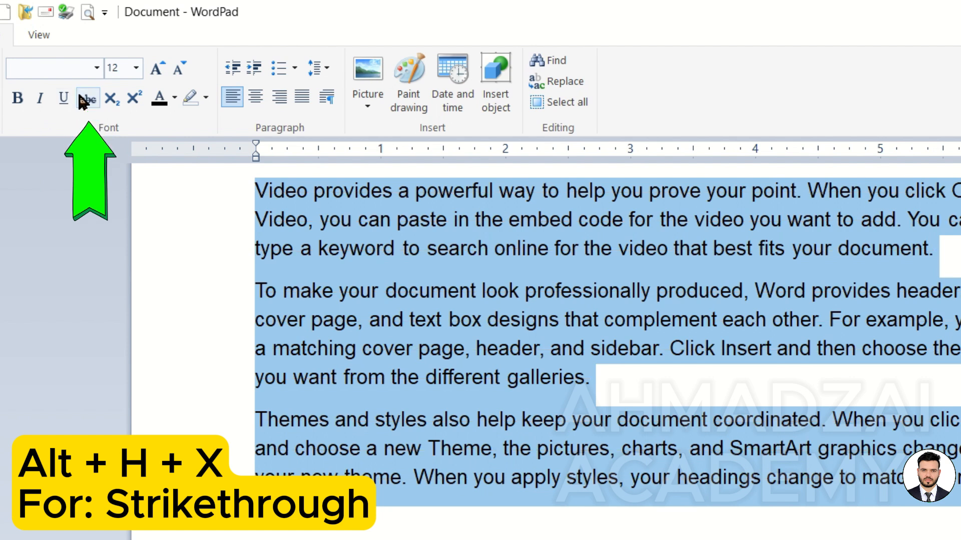
key("alt+h")
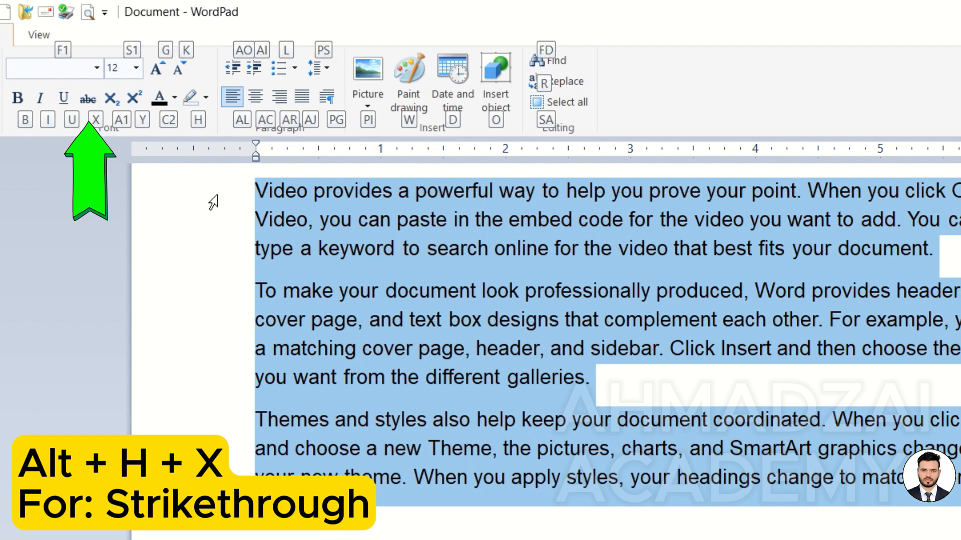
key("x")
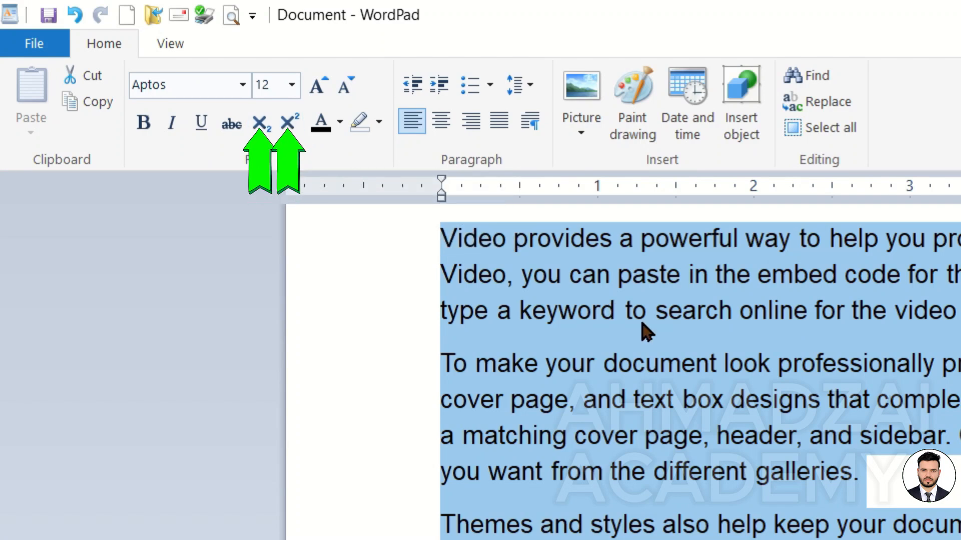
Delete all the sample text and enter the number 25 in the empty document.
key("Delete")
key("ctrl+a")
key("Delete")
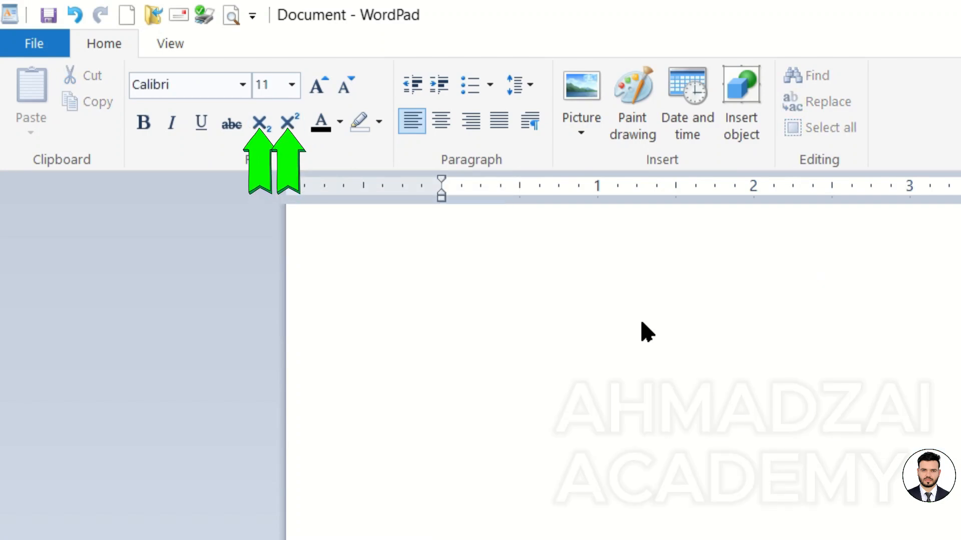
type("25")
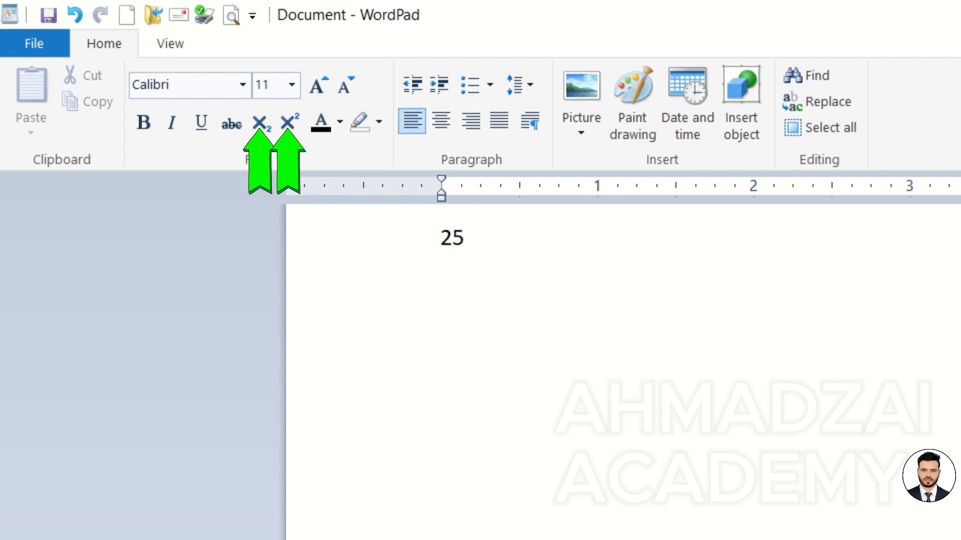
Select the number 25 and grow its font size in steps to 90.
key("ctrl+a")
key("ctrl+shift+period")
key("ctrl+shift+period")
key("ctrl+shift+period")
key("ctrl+shift+period")
key("ctrl+shift+period")
key("ctrl+shift+period")
key("ctrl+shift+period")
key("ctrl+shift+period")
key("ctrl+shift+period")
key("ctrl+shift+period")
key("ctrl+shift+period")
key("ctrl+shift+period")
key("ctrl+shift+period")
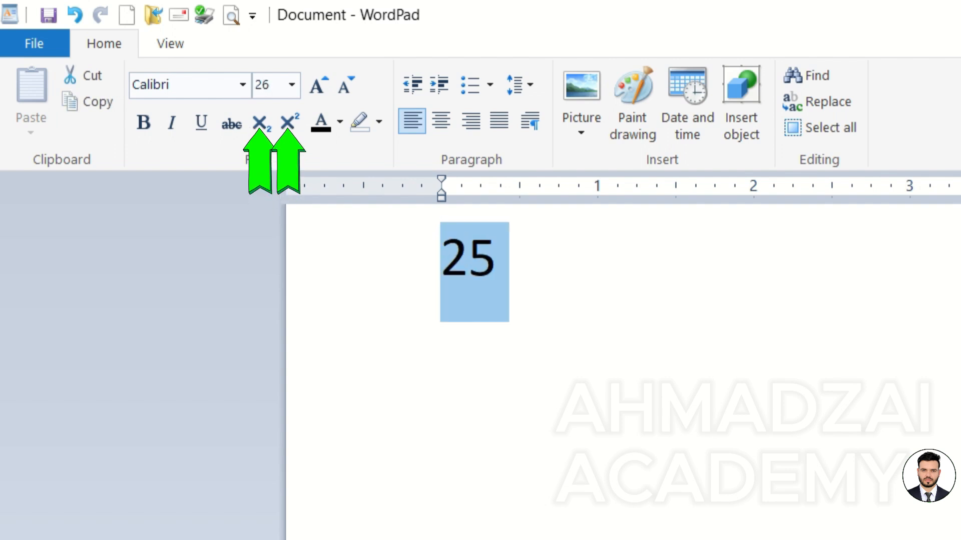
Add the text H2O and 1ST on separate lines below the number 25.
key("Right")
key("Return")
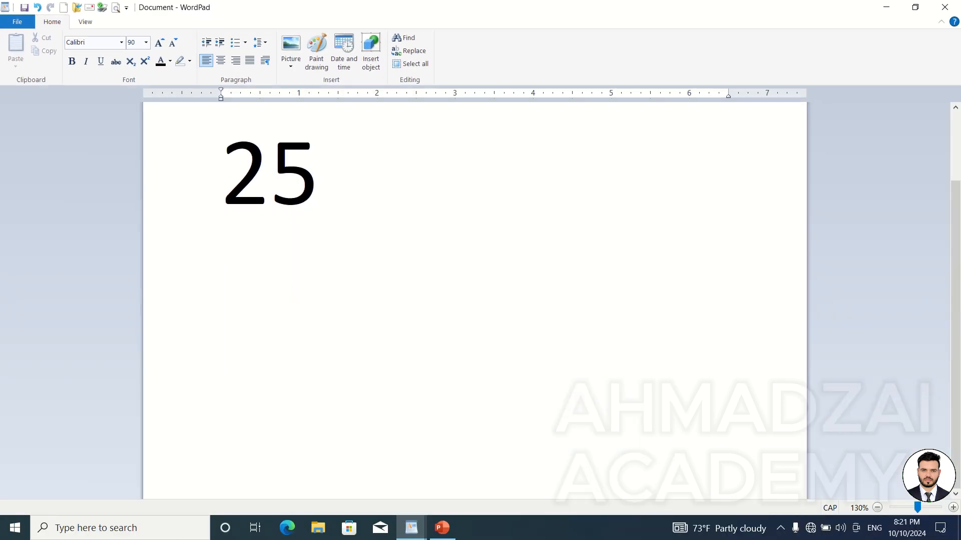
type("H2O")
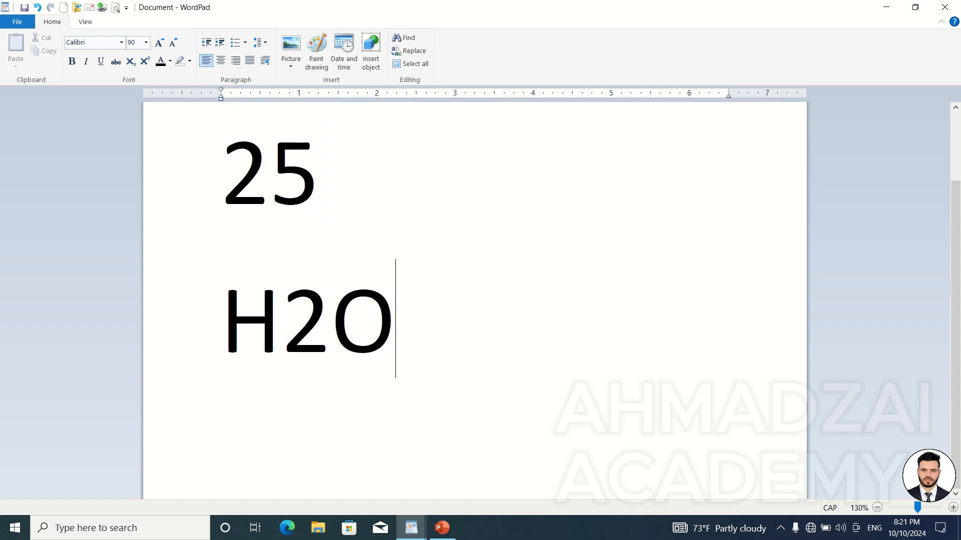
key("Return")
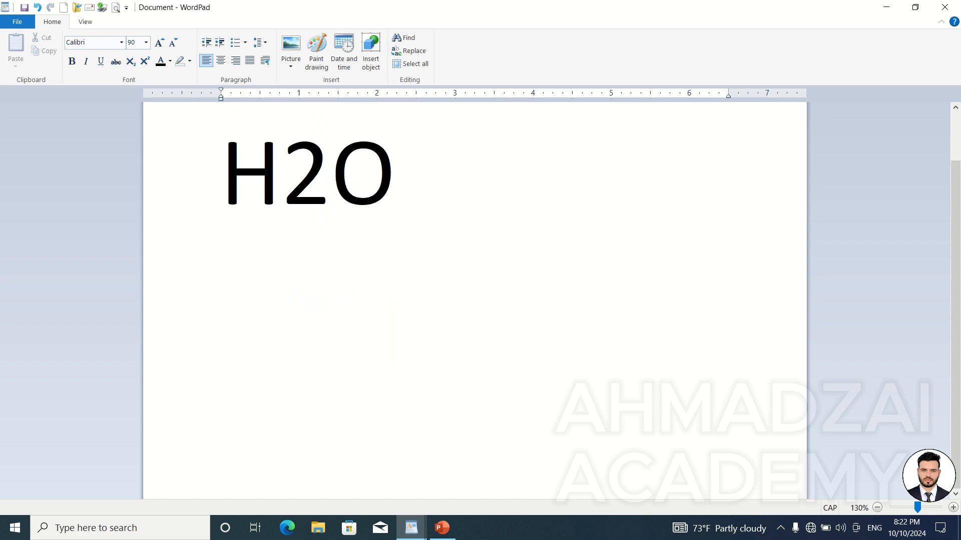
type("1ST")
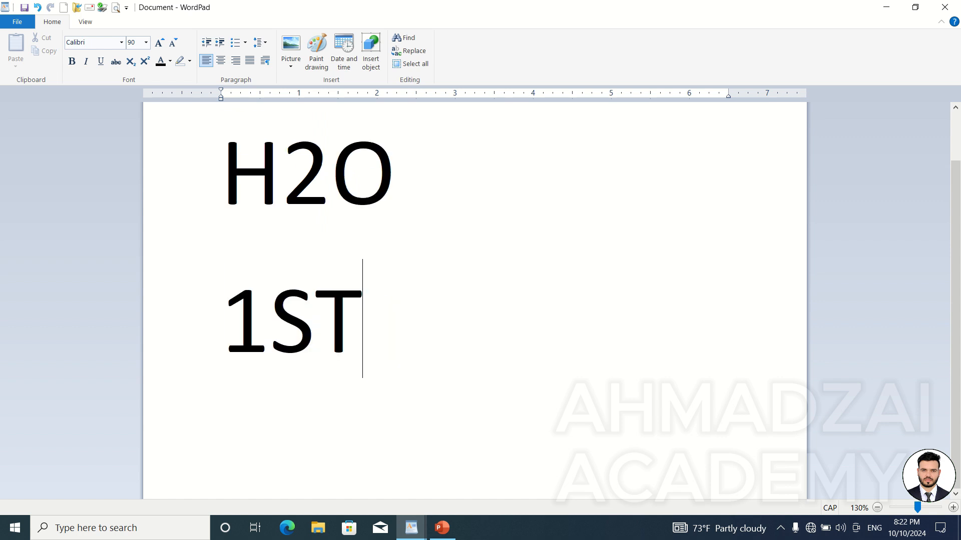
Format the 5 in the number 25 as superscript.
key("ctrl+scroll_down")
left_click_drag(313, 161, 331, 161)
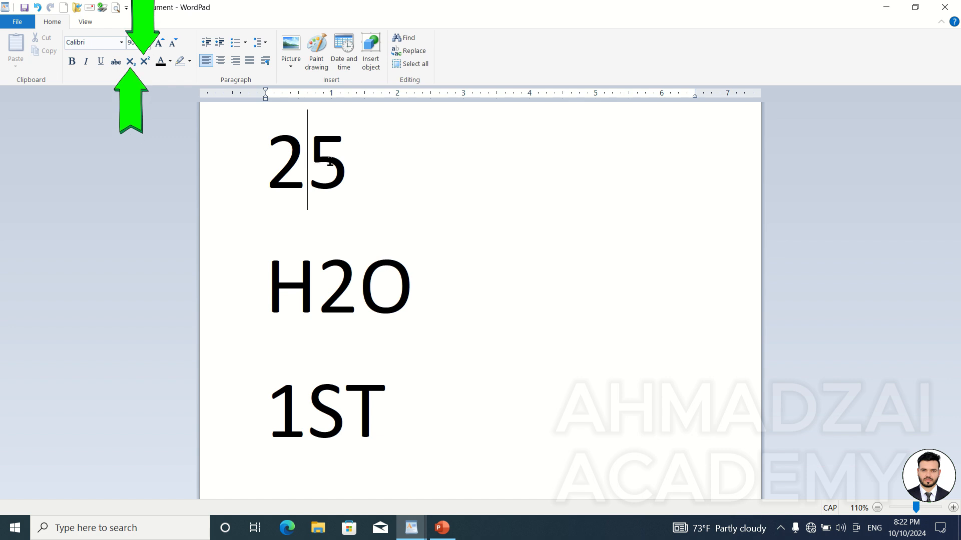
left_click(146, 62)
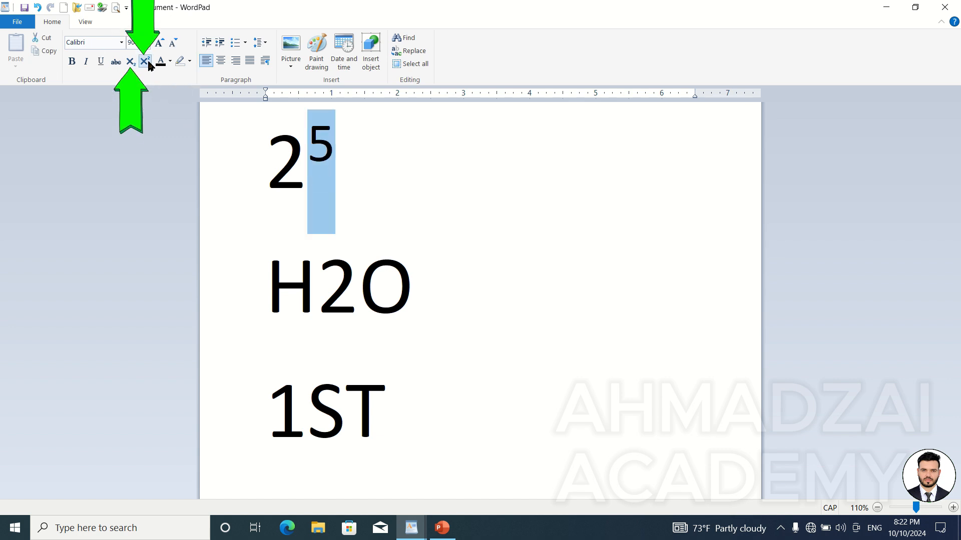
left_click(326, 188)
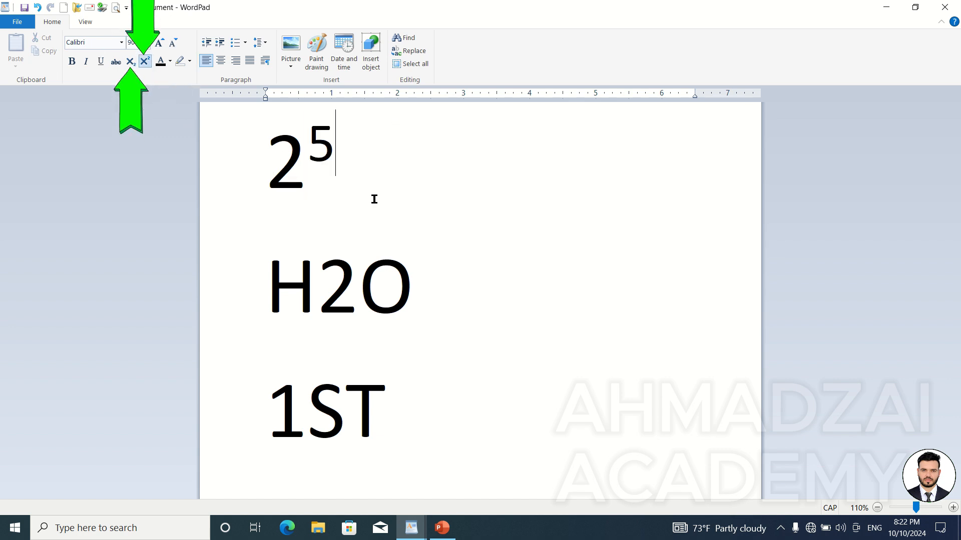
Format the 2 in H2O as subscript.
left_click_drag(318, 288, 344, 288)
left_click(131, 62)
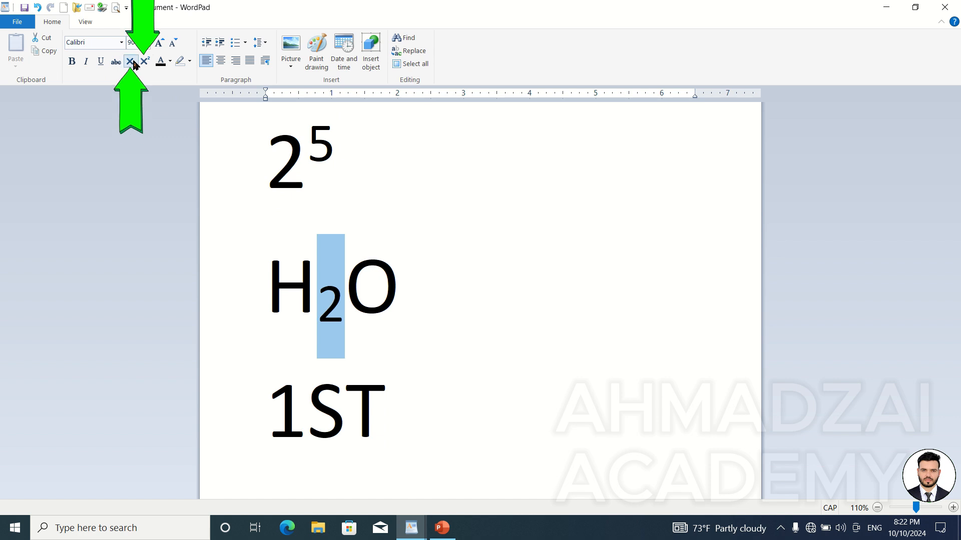
left_click(409, 325)
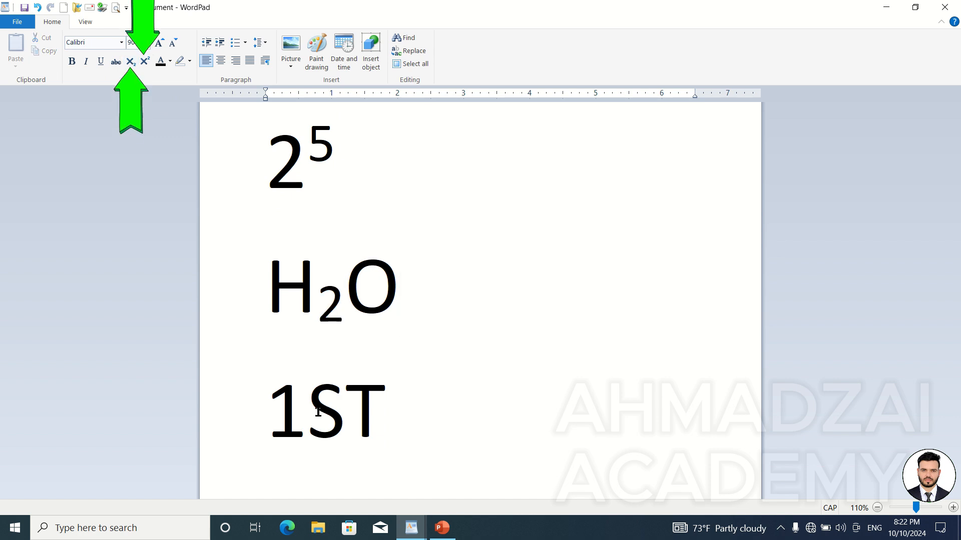
Format the letters ST in 1ST as superscript and deselect them.
left_click_drag(318, 411, 383, 415)
key("ctrl+shift+equal")
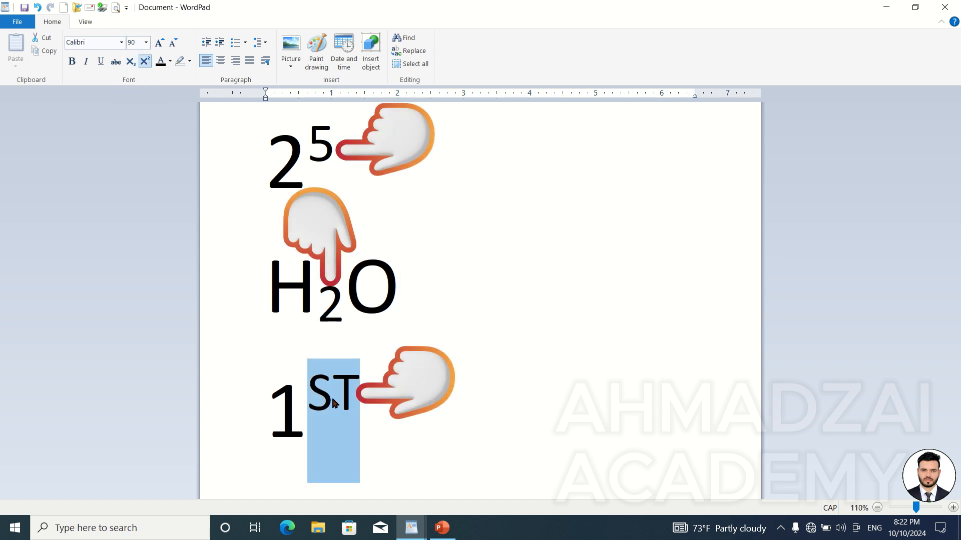
left_click(350, 394)
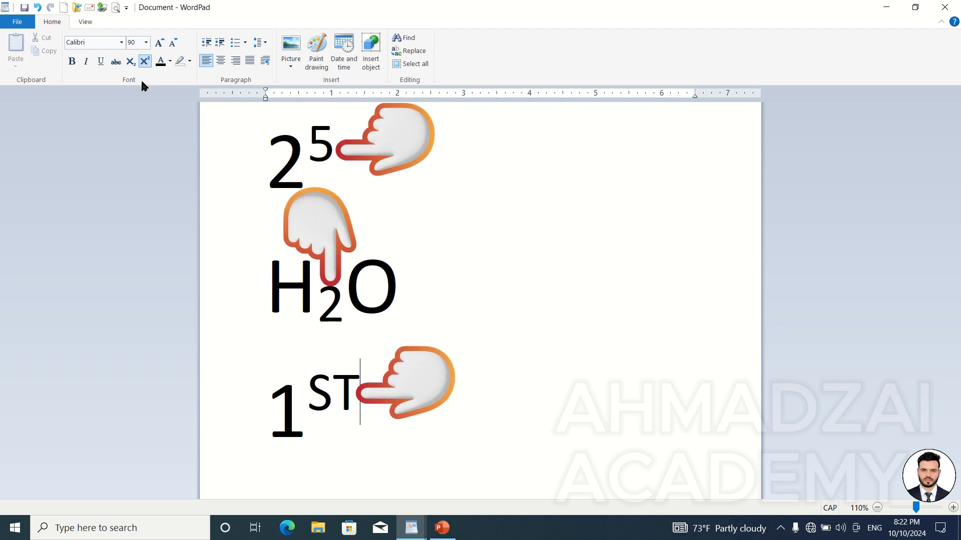
Remove the superscript from the 5 on the first line and toggle subscript on and off for it.
left_click_drag(307, 149, 332, 152)
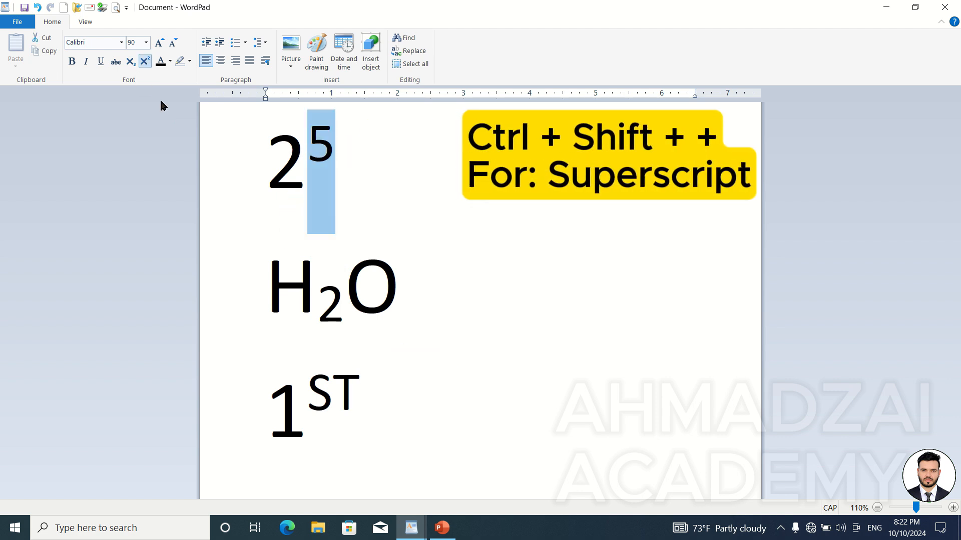
left_click(146, 62)
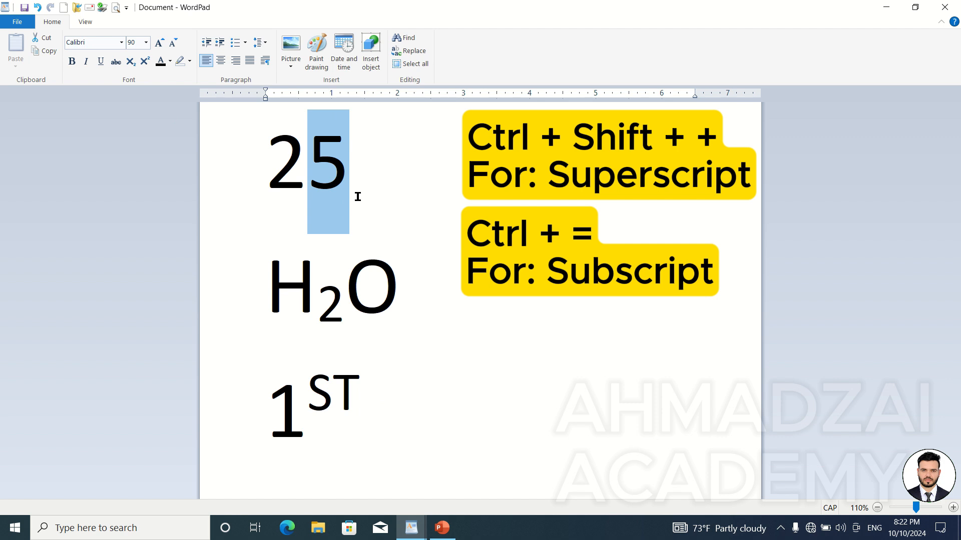
key("ctrl+equal")
key("ctrl+equal")
key("ctrl+equal")
key("ctrl+equal")
Toggle superscript on and off repeatedly for the selected 5, and try subscript again with keyboard shortcuts.
key("ctrl+shift+plus")
key("ctrl+shift+plus")
key("ctrl+shift+plus")
key("ctrl+shift+plus")
key("ctrl+shift+plus")
key("ctrl+shift+plus")
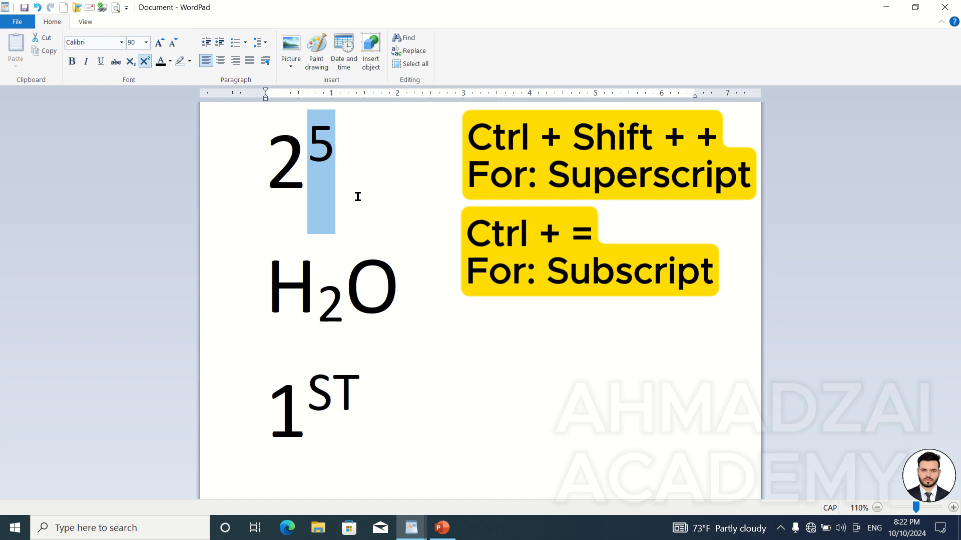
key("ctrl+shift+plus")
key("ctrl+shift+plus")
key("ctrl+shift+plus")
key("ctrl+shift+plus")
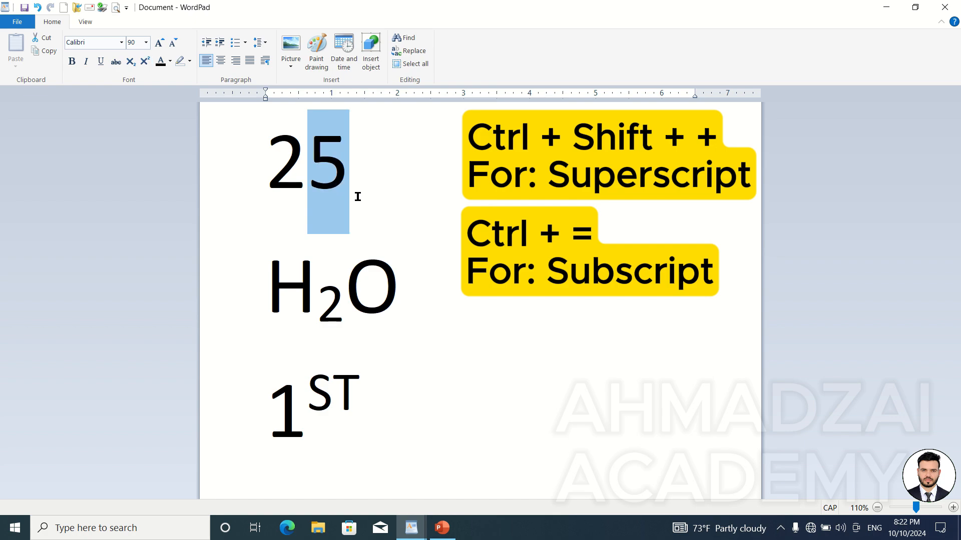
key("ctrl+equal")
key("ctrl+equal")
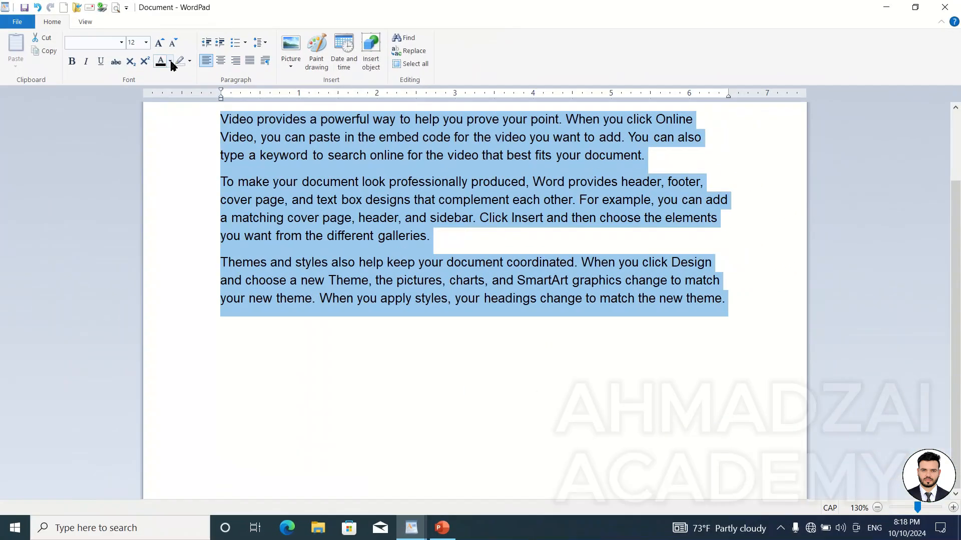
Try red and purple as the text colour of the selected paragraphs and return them to Automatic.
left_click(170, 61)
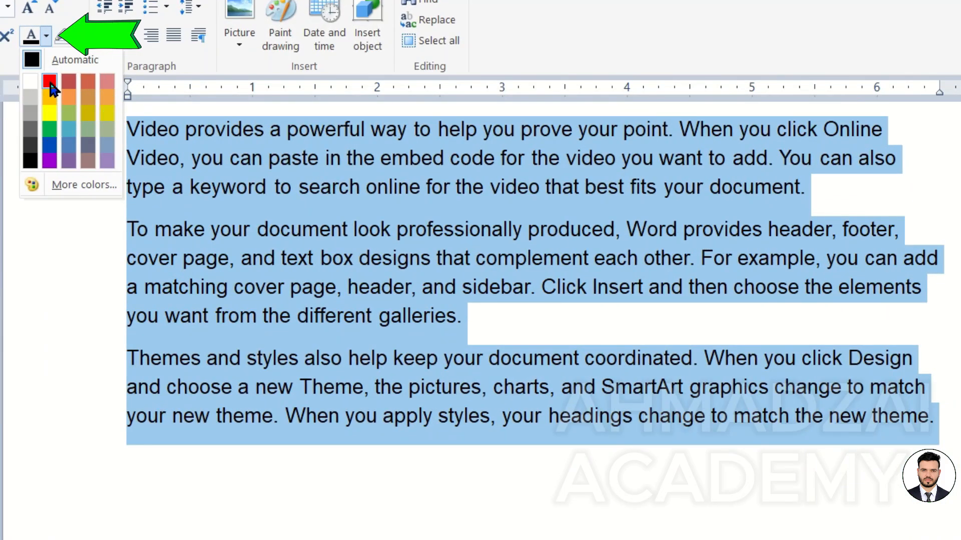
left_click(172, 90)
left_click(44, 44)
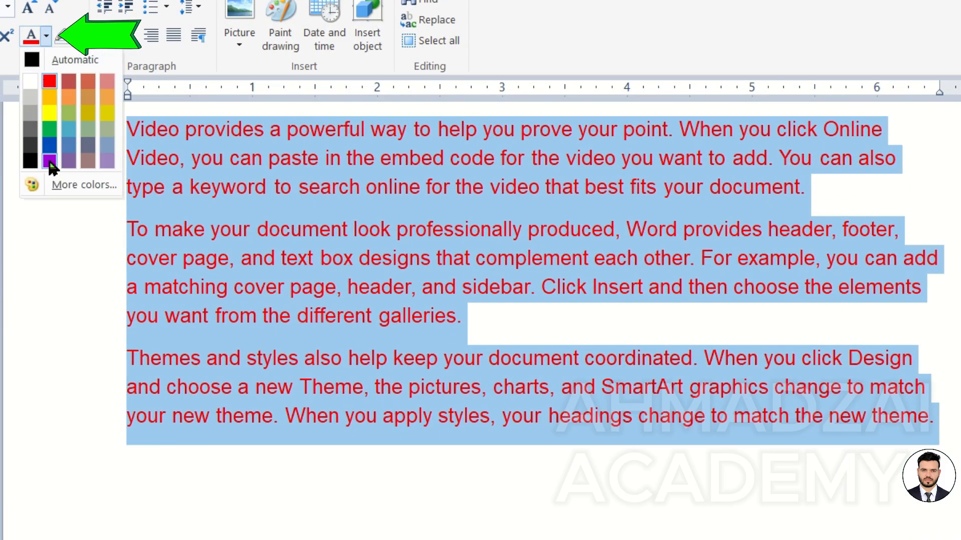
left_click(47, 172)
left_click(45, 35)
left_click(52, 59)
Open the custom text colour definition for the selected paragraphs, starting from basic red.
left_click(46, 36)
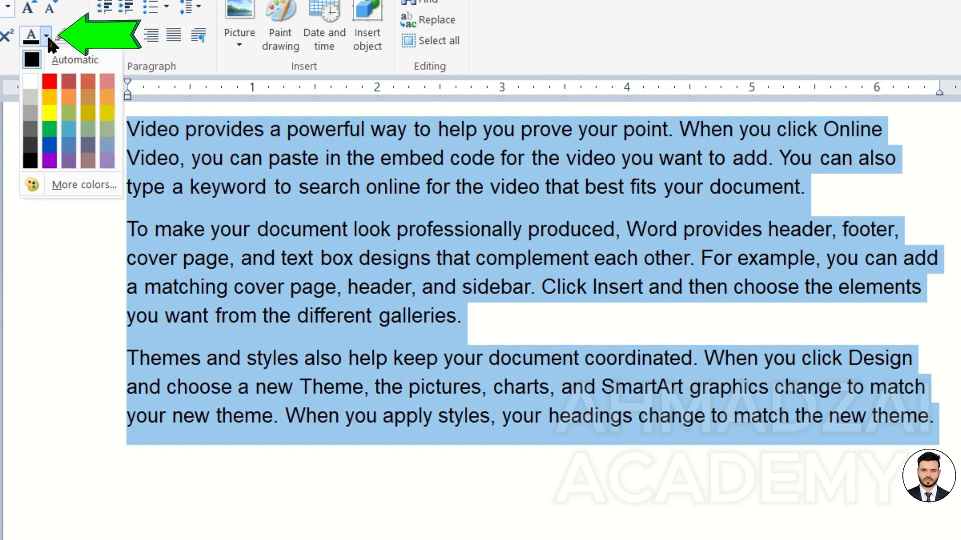
left_click(78, 188)
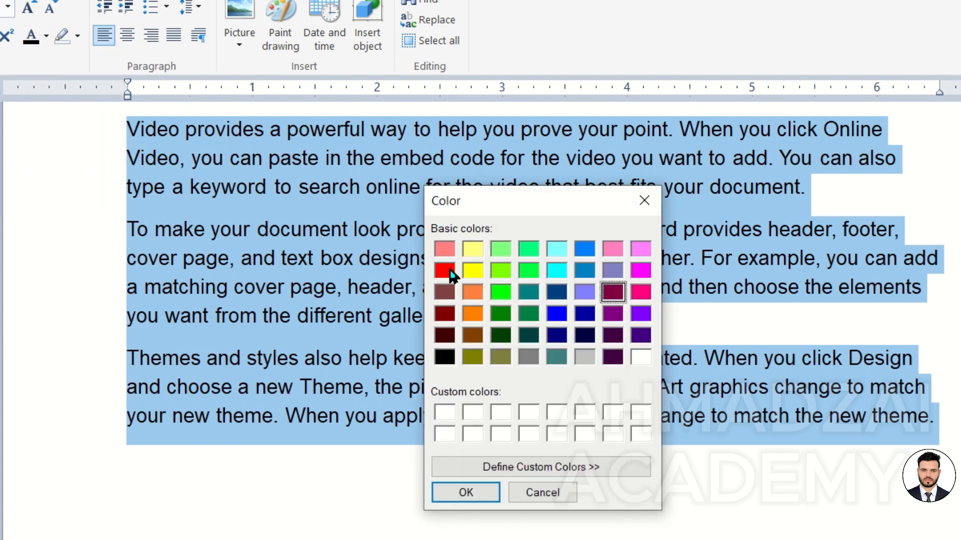
left_click(544, 463)
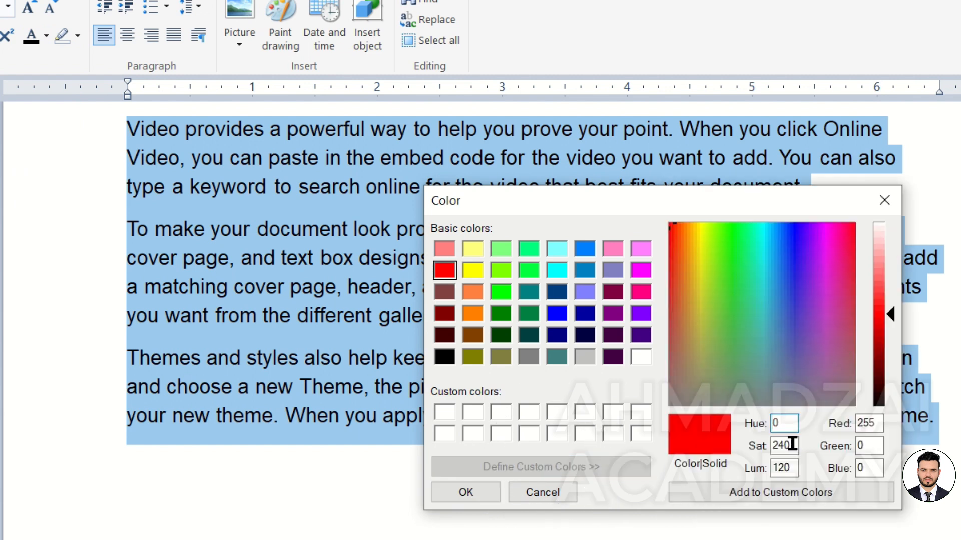
Set the custom colour to Red 55, Green 100 and Blue 100.
left_click(867, 423)
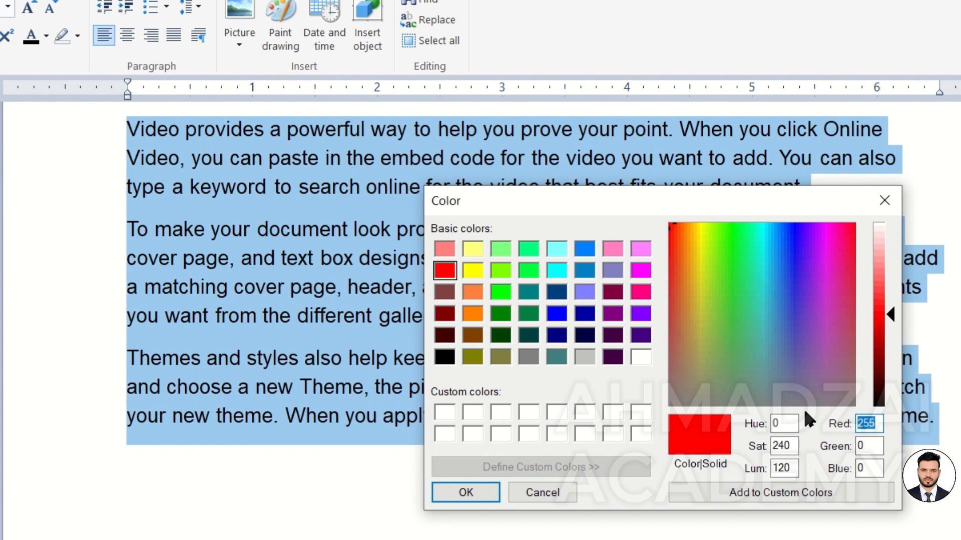
type("55")
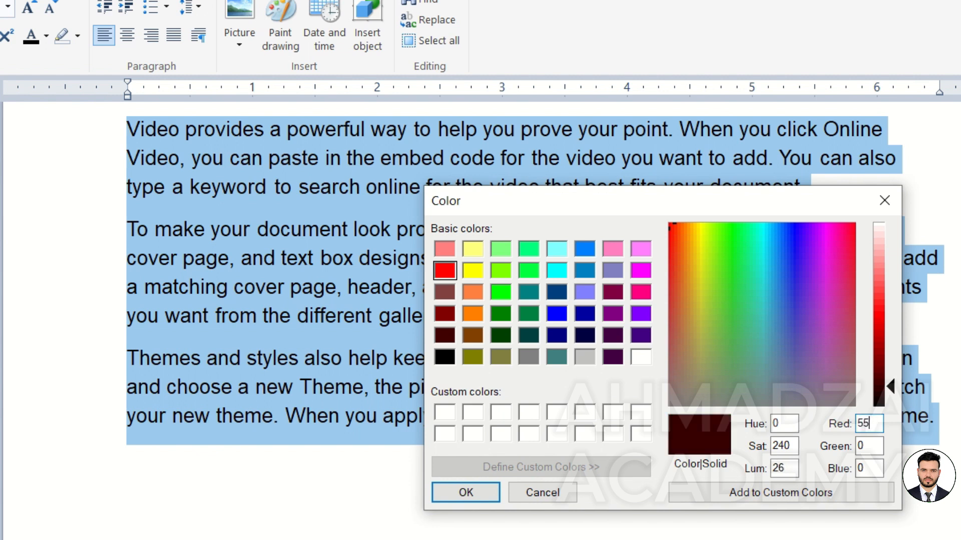
double_click(867, 443)
type("100")
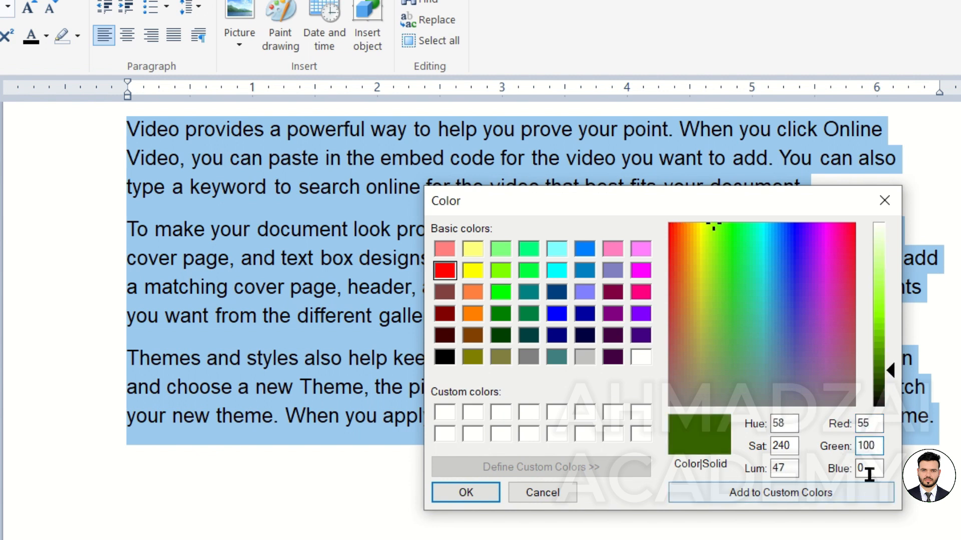
double_click(869, 470)
type("100")
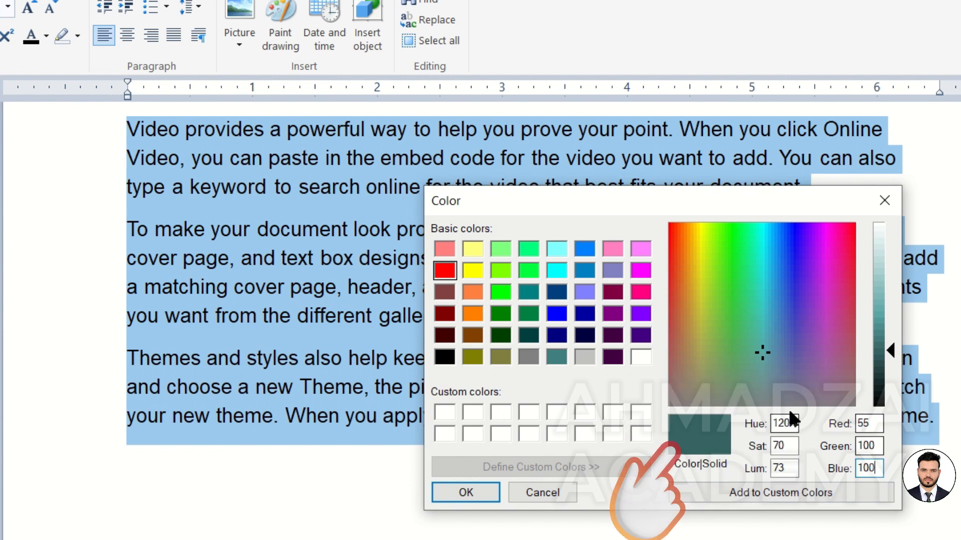
Pick a yellow-green in the colour spectrum, lighten it to luminance 135, and add it to the custom colours.
left_click(789, 330)
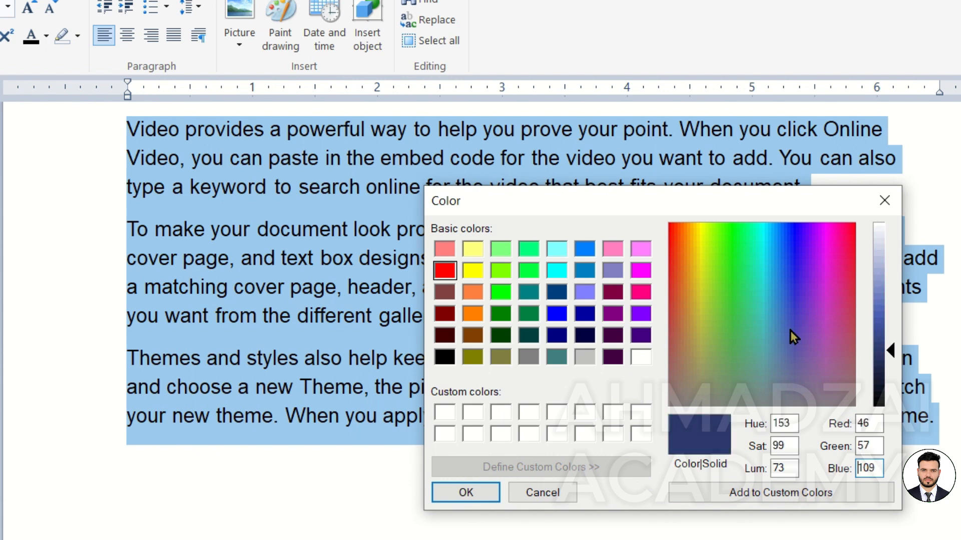
mouse_move(789, 329)
left_mouse_down()
mouse_move(776, 270)
mouse_move(727, 315)
mouse_move(801, 329)
left_mouse_up()
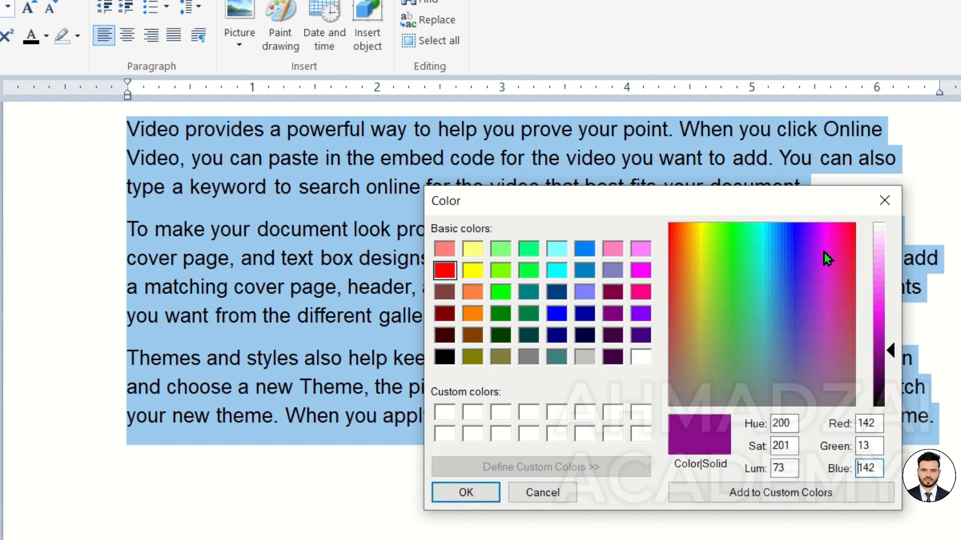
left_click_drag(823, 252, 703, 267)
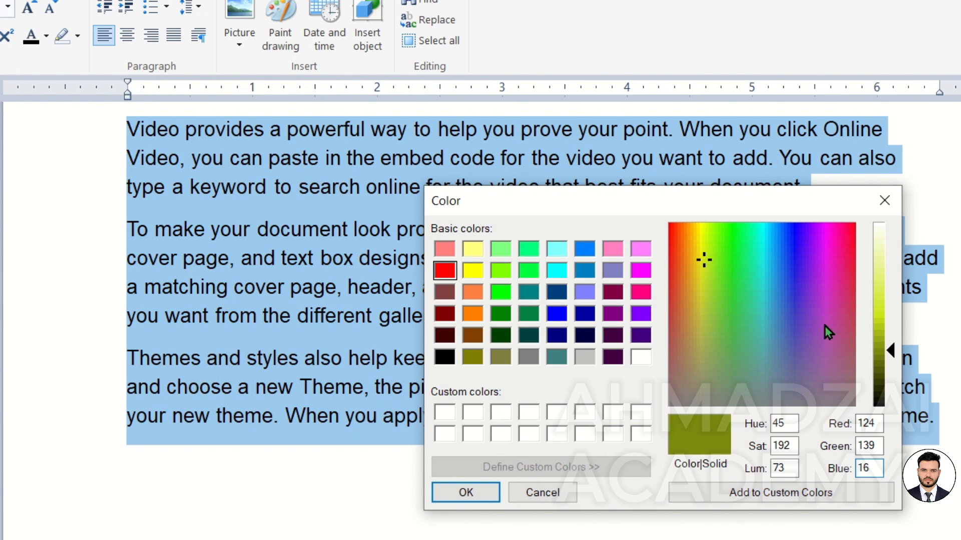
left_click_drag(894, 357, 895, 309)
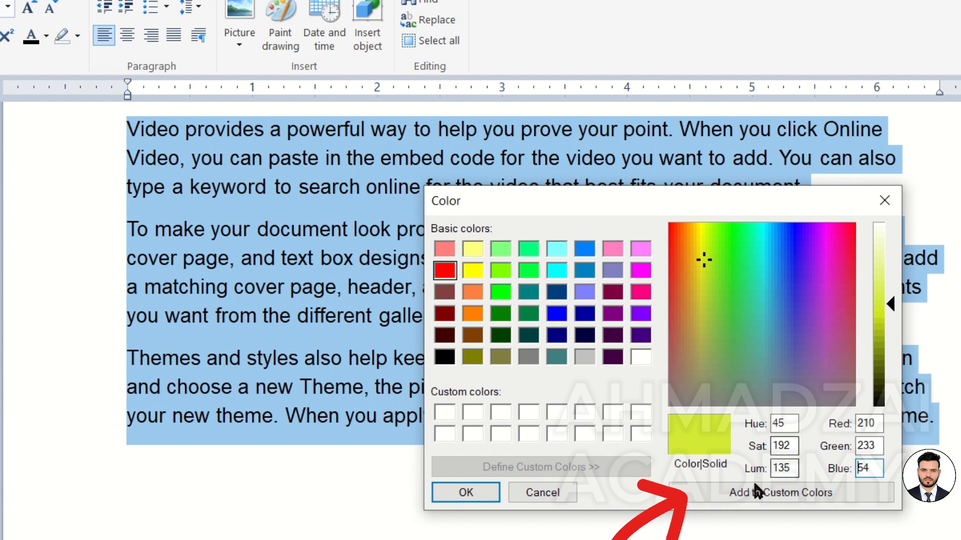
left_click(745, 490)
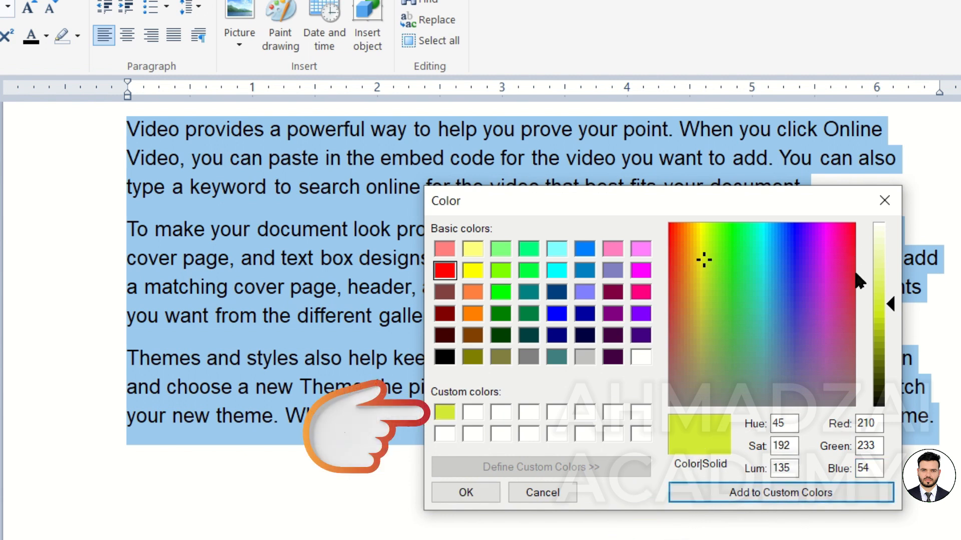
Define a blue with hue 158, saturation 152 and luminance 104 in the second custom slot and apply it to the selected paragraphs.
left_click(471, 412)
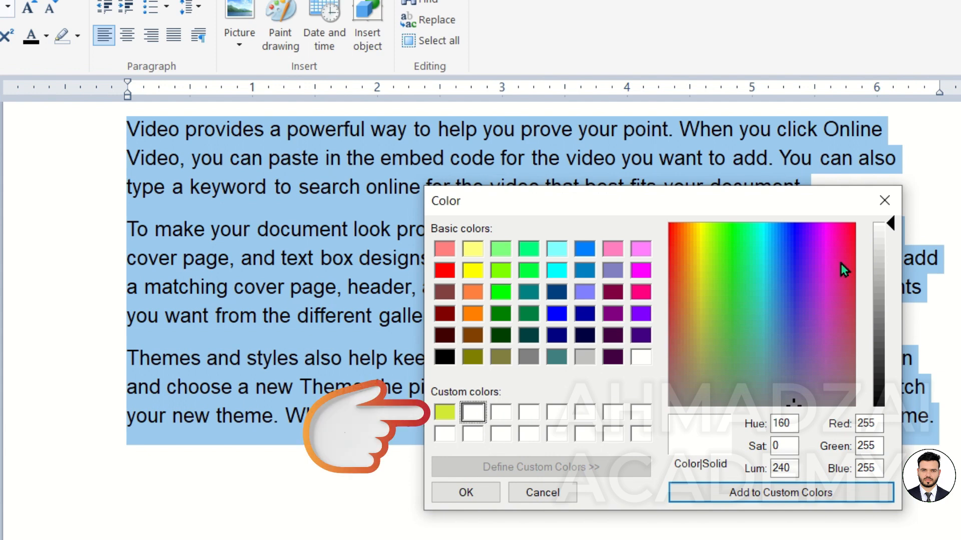
left_click(774, 285)
left_click(793, 290)
left_click(886, 315)
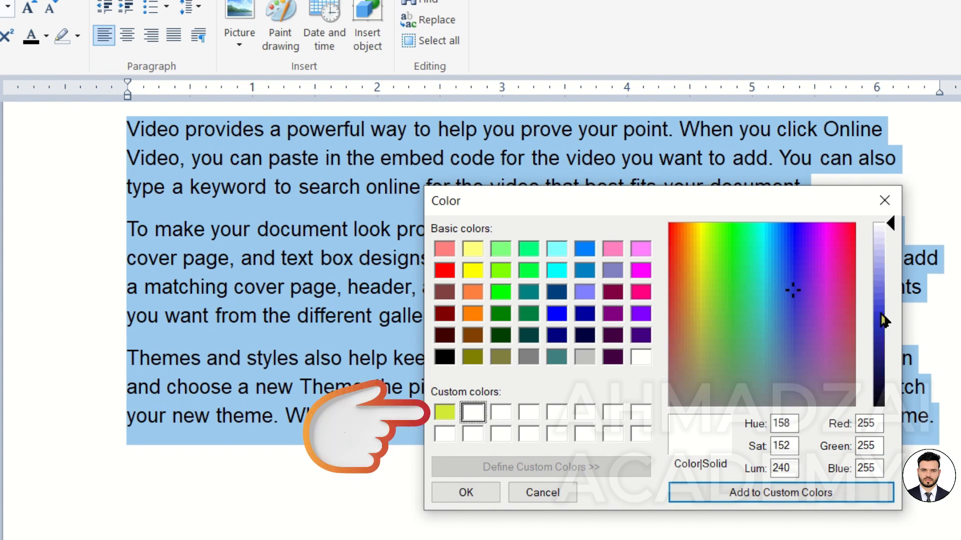
left_click(885, 326)
left_click(775, 487)
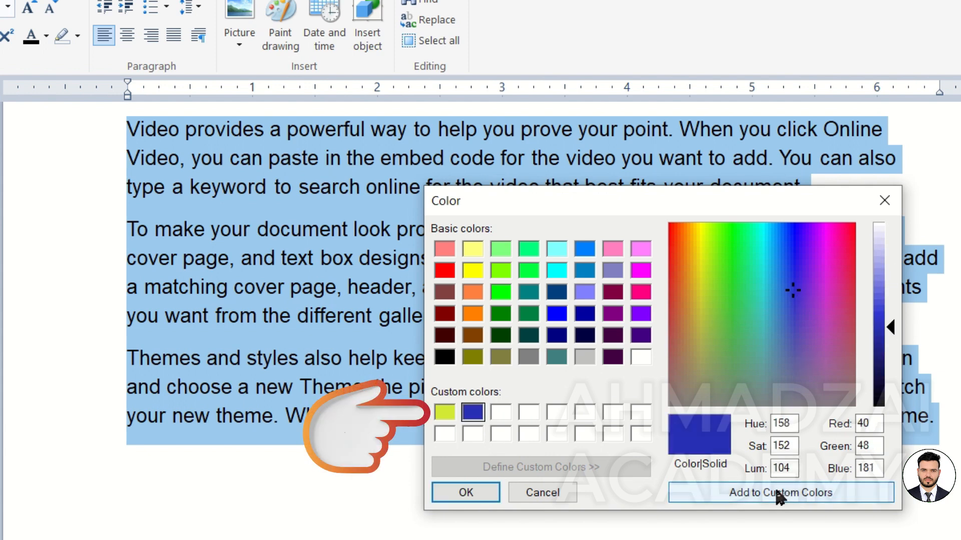
left_click(481, 491)
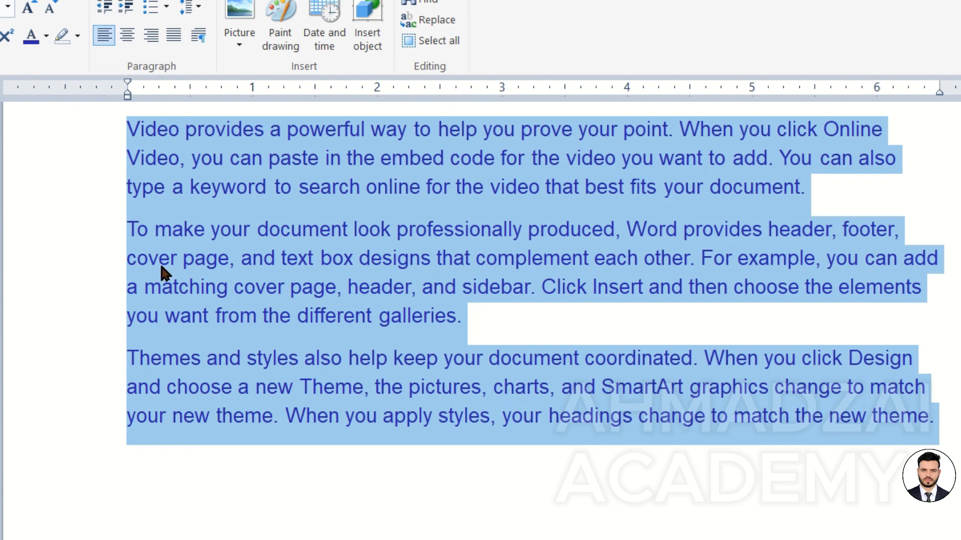
Apply the saved yellow-green custom colour to the selected paragraphs.
left_click(47, 37)
left_click(62, 184)
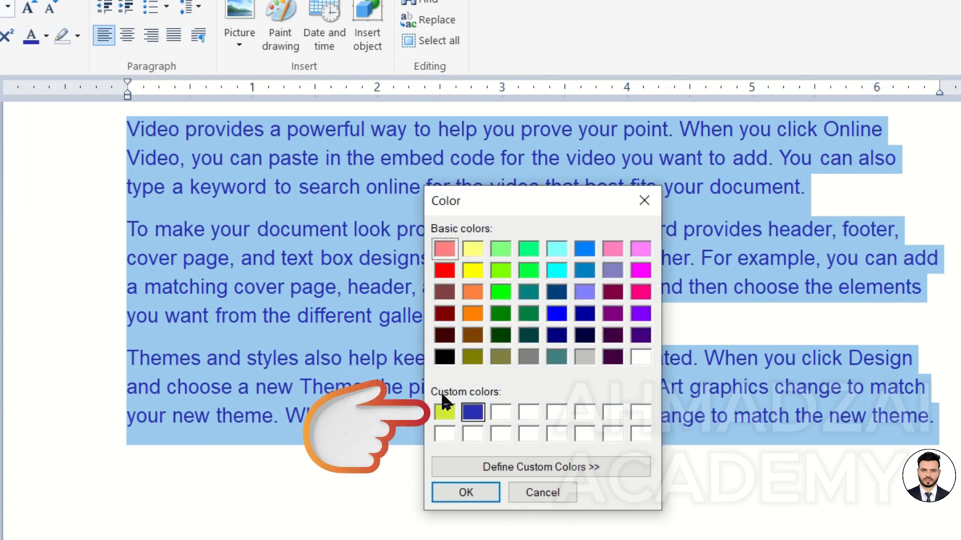
left_click(444, 411)
left_click(465, 493)
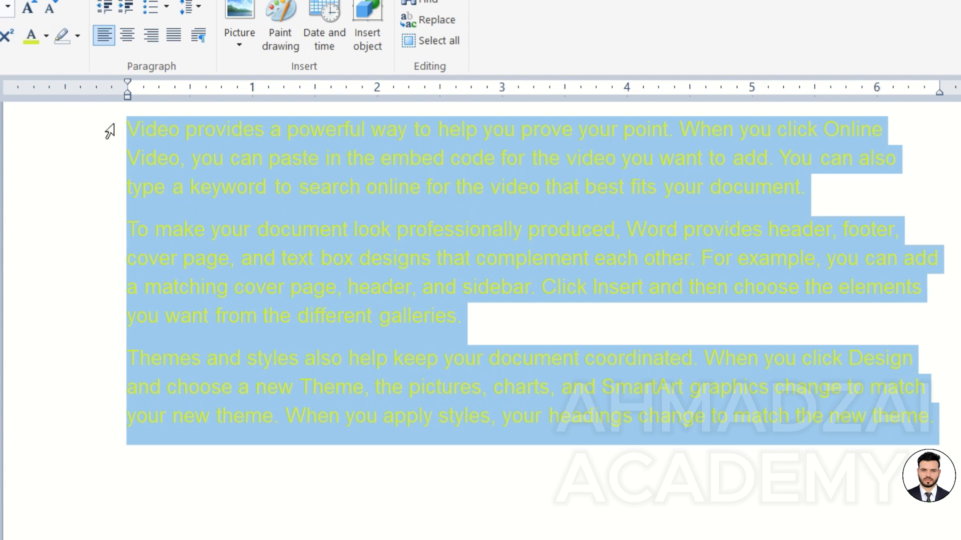
Recolour the selected paragraphs with the saved blue custom colour.
left_click(45, 37)
left_click(69, 185)
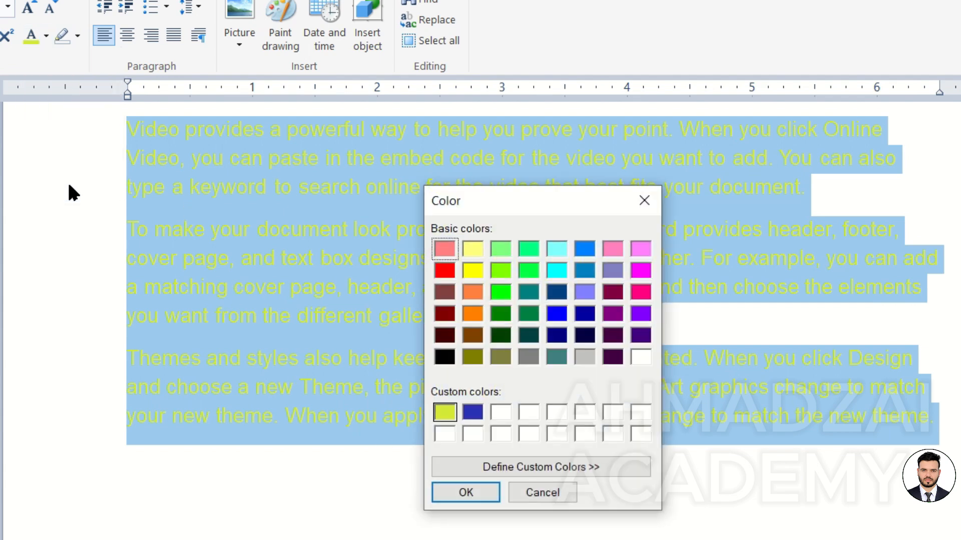
left_click(464, 494)
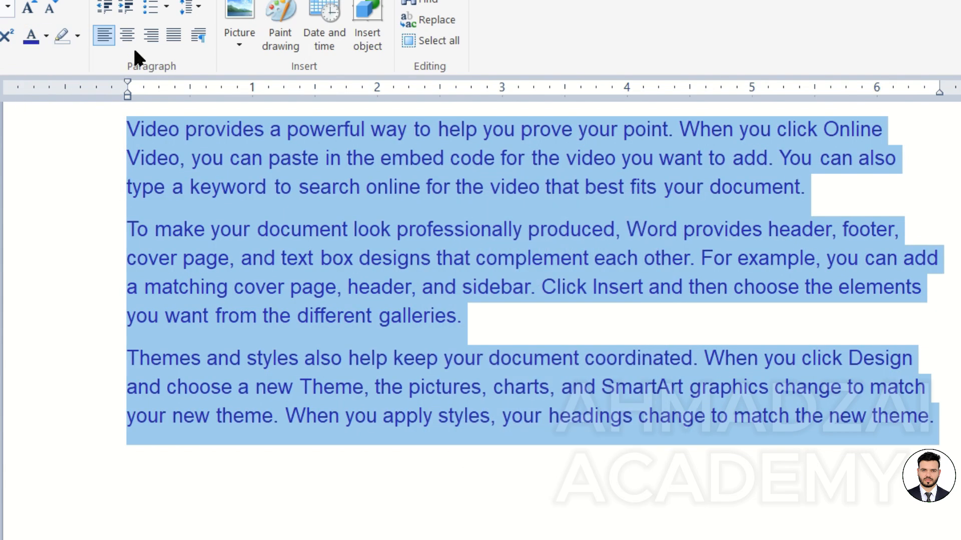
Reset the text colour of the selected paragraphs to Automatic.
left_click(46, 36)
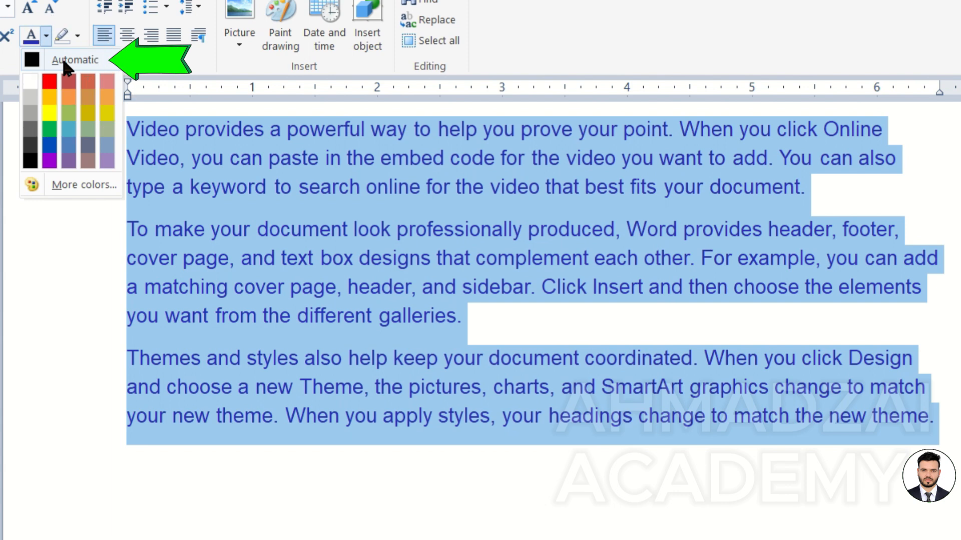
left_click(63, 62)
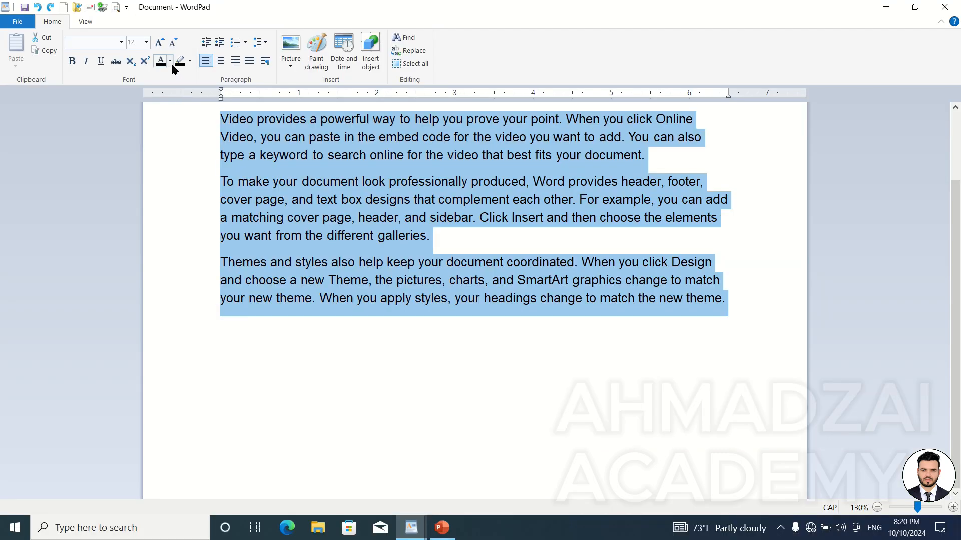
left_click(47, 36)
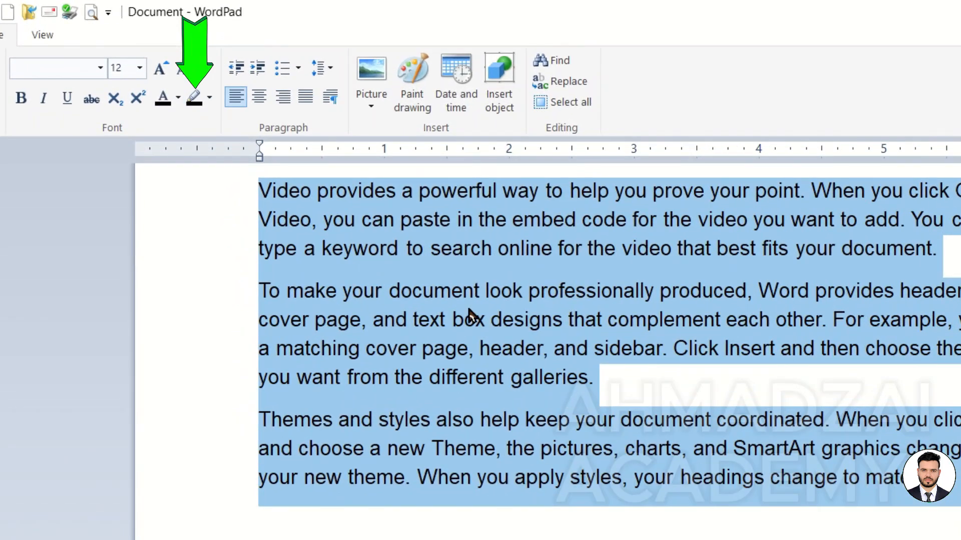
Highlight the words "online for the video that best fits" in yellow in the first paragraph.
left_click(378, 220)
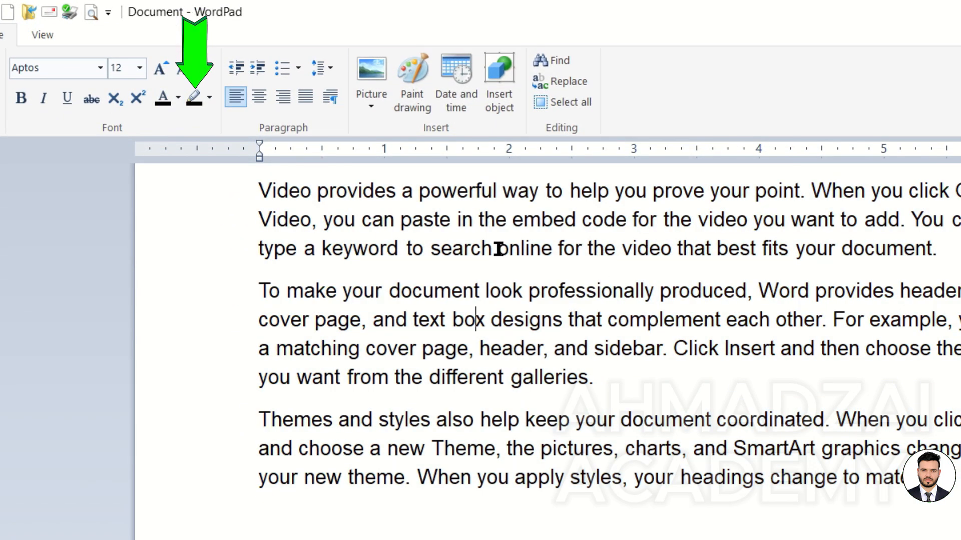
left_click_drag(499, 249, 785, 249)
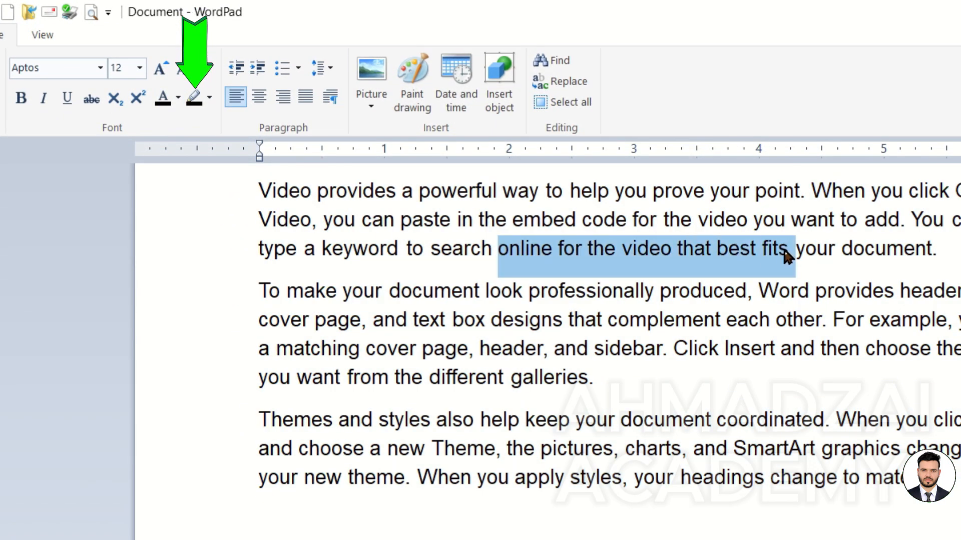
left_click(214, 99)
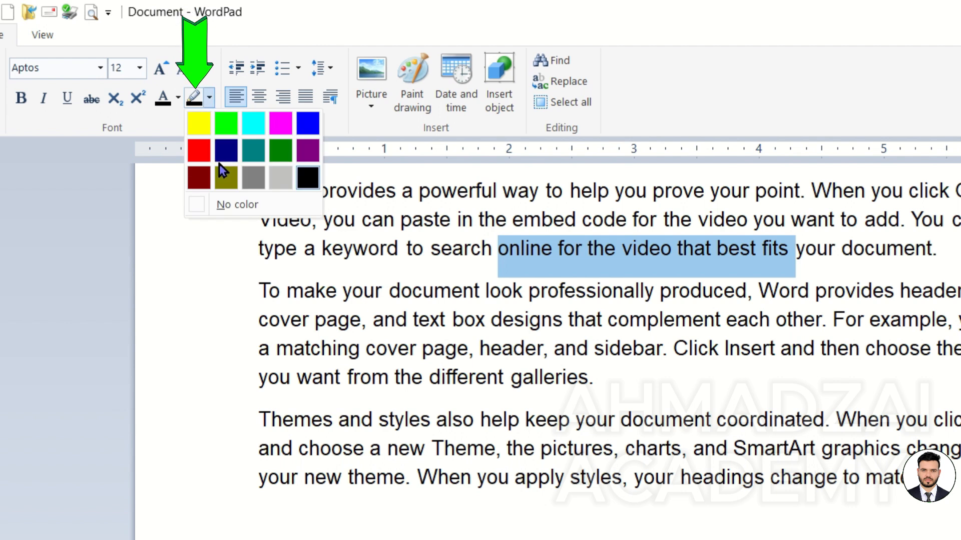
left_click(197, 122)
left_click(390, 292)
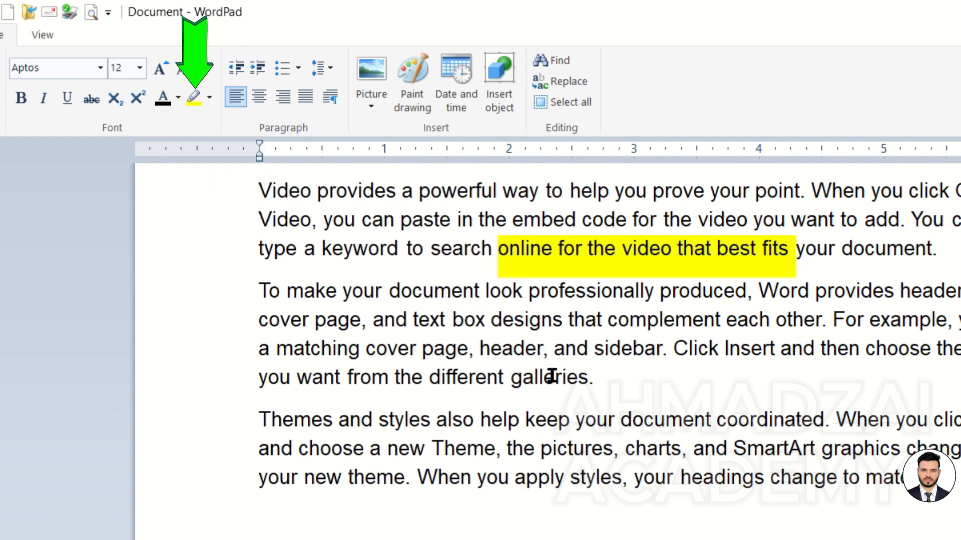
Highlight the words "header, and sidebar. Click Insert" in red in the second paragraph.
left_click_drag(480, 349, 772, 359)
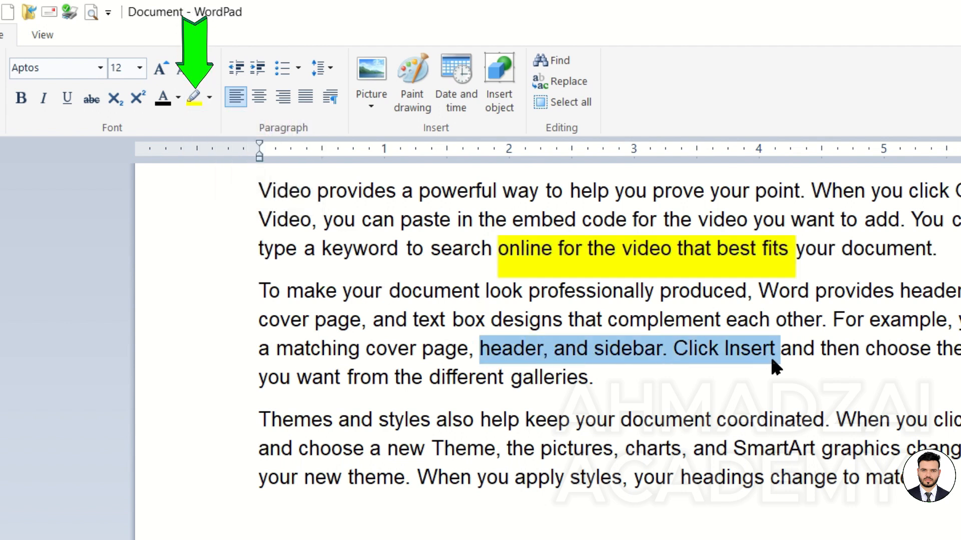
left_click(209, 98)
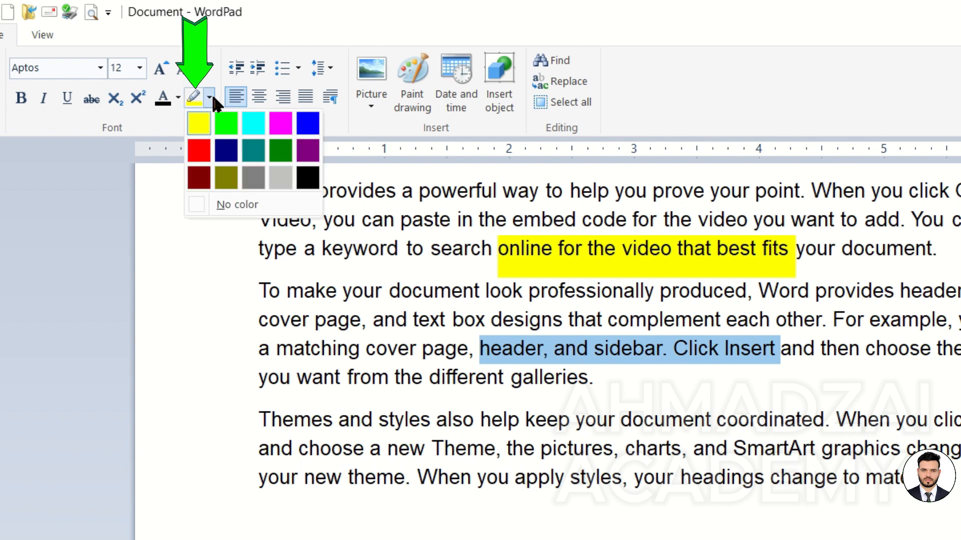
left_click(206, 153)
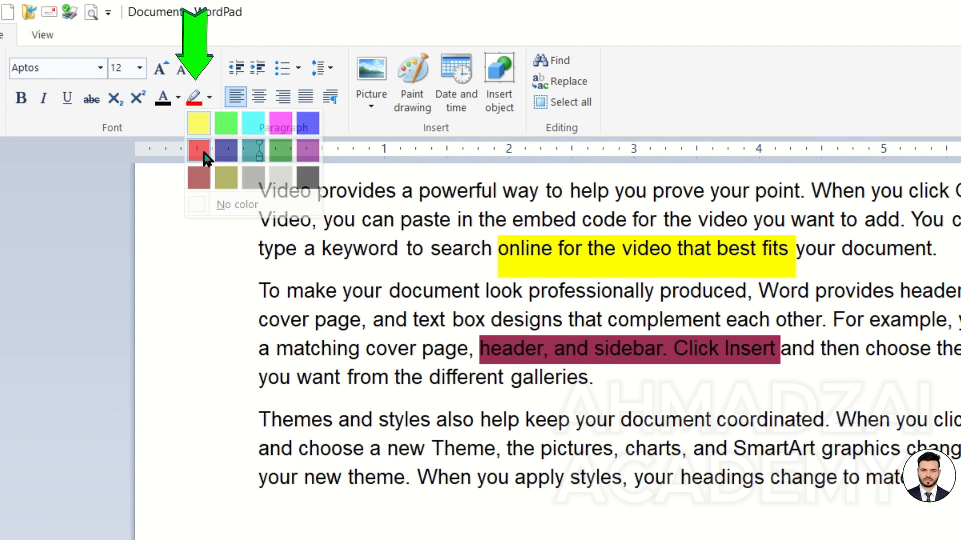
left_click(232, 225)
Highlight the words "and text box designs" in bright green in the second paragraph.
left_click_drag(384, 309, 558, 316)
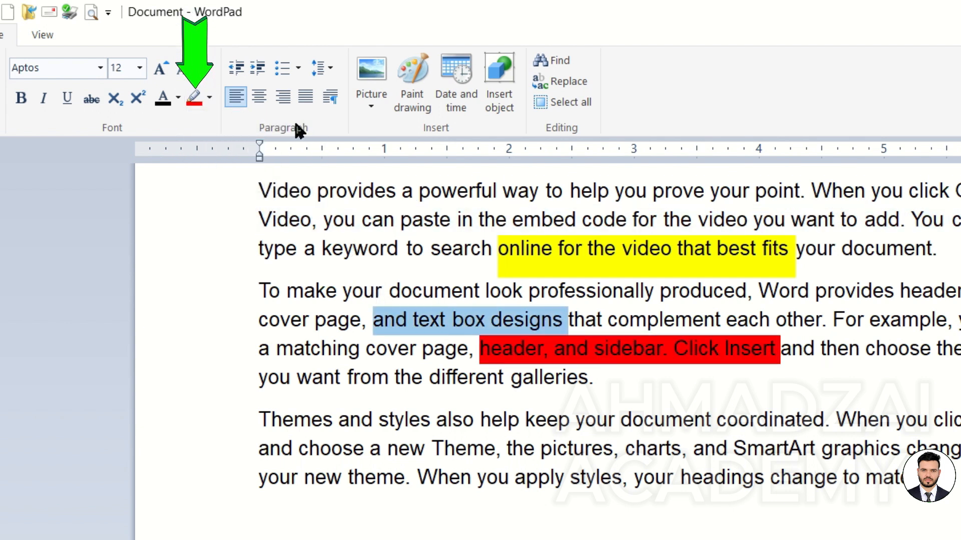
left_click(209, 98)
left_click(230, 124)
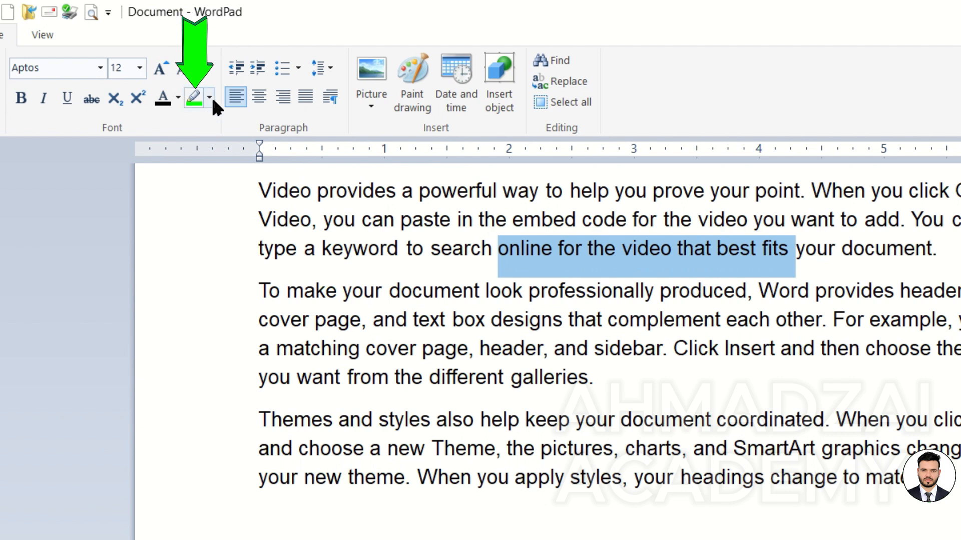
Apply the bright green highlight to the selected words "online for the video that best fits".
left_click(200, 93)
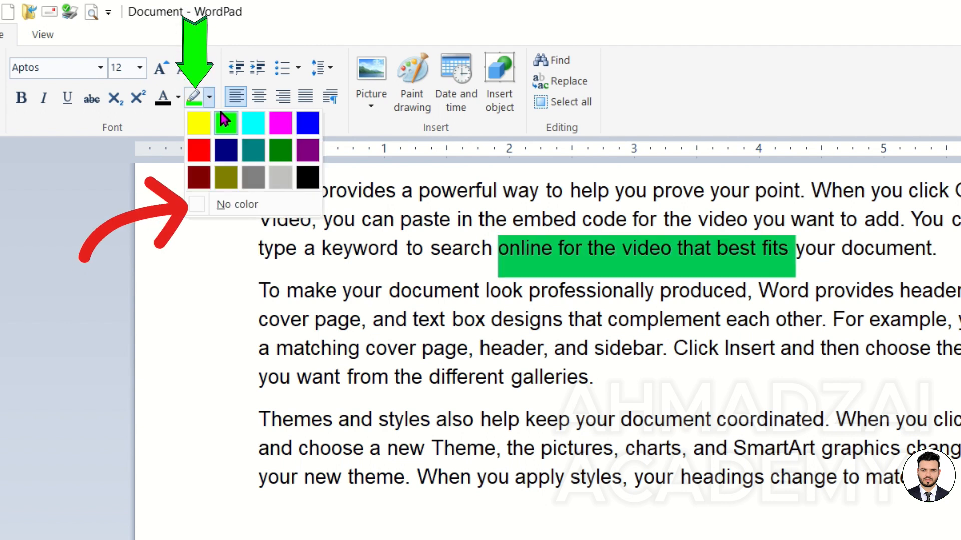
Remove the highlight colour from the selected words "online for the video that best fits" and deselect them.
left_click(241, 204)
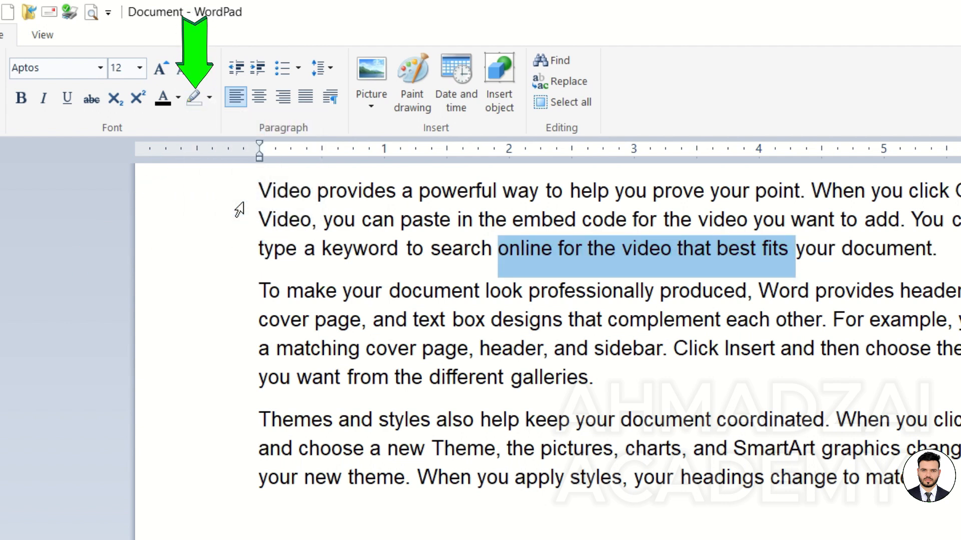
left_click(429, 320)
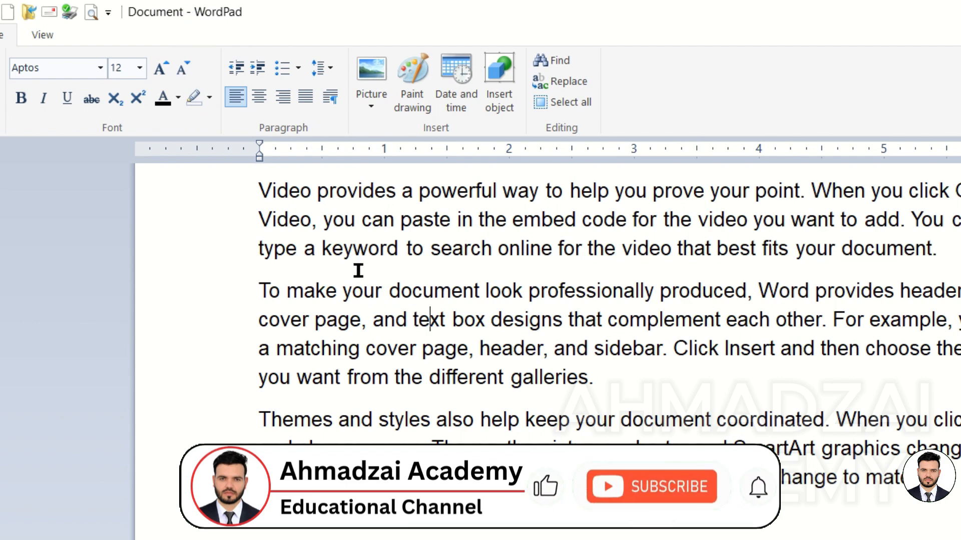
Select the whole document text and view the available font colours and text highlight colours, choosing none.
key("ctrl+a")
key("alt")
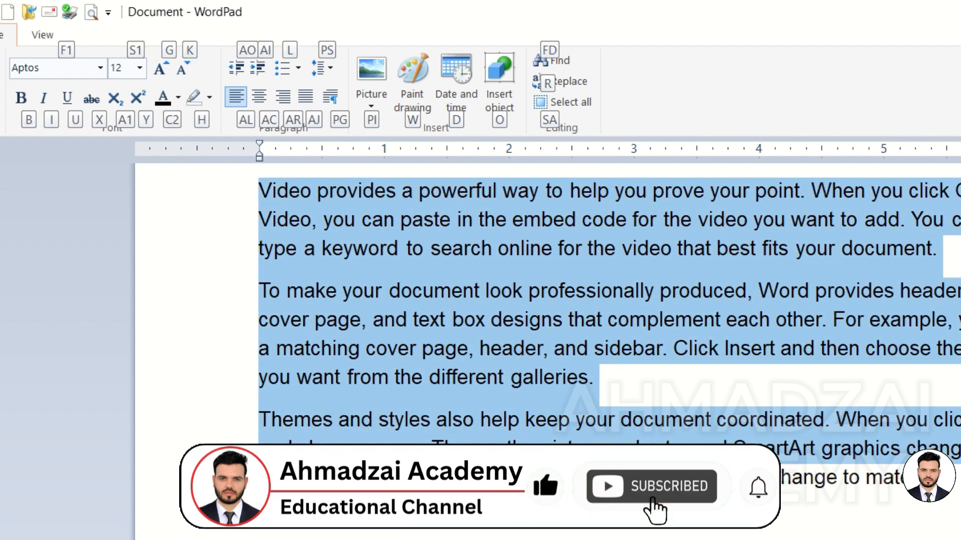
key("c")
key("2")
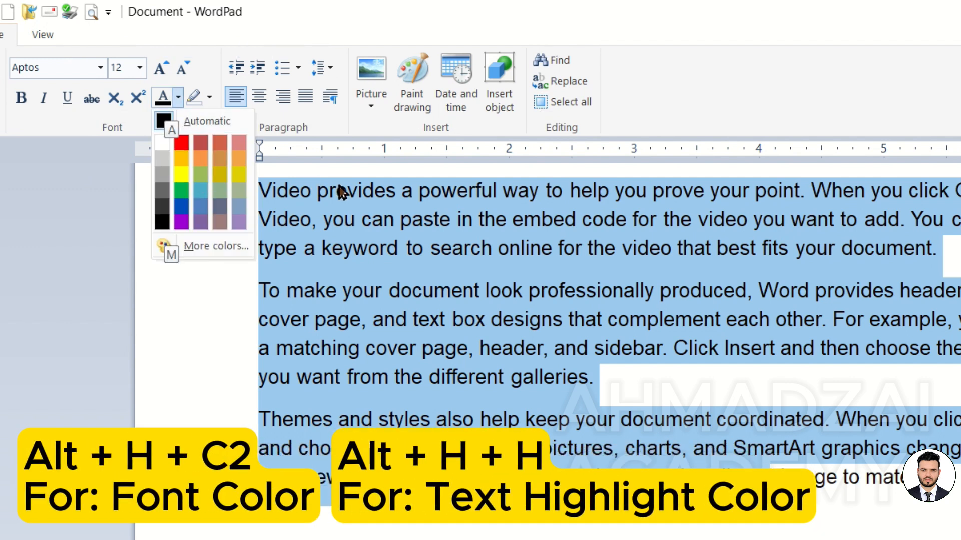
key("Escape")
key("alt+h")
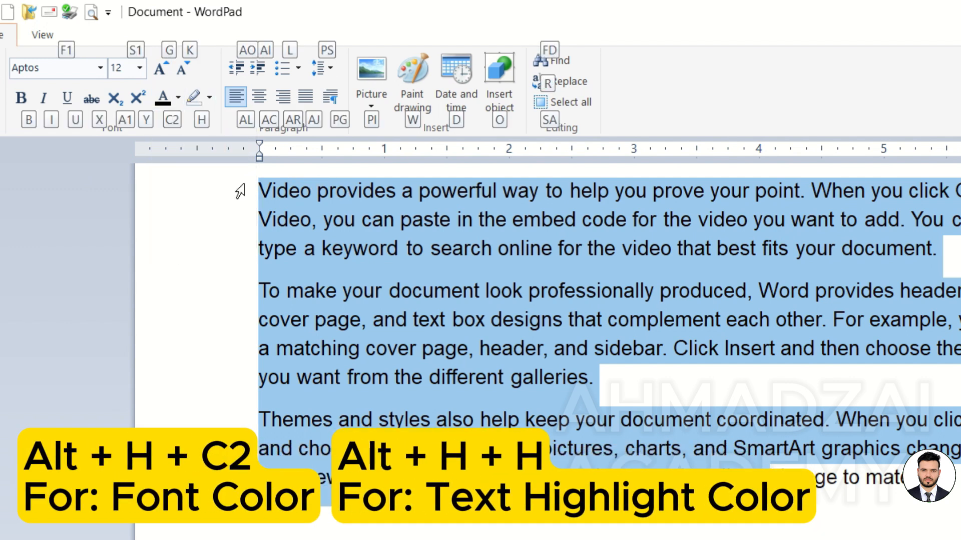
key("h")
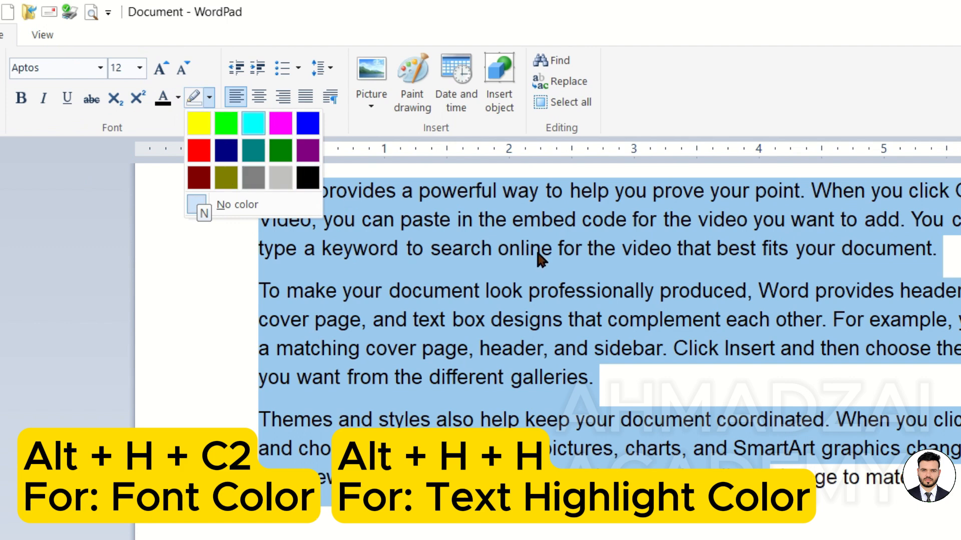
key("Escape")
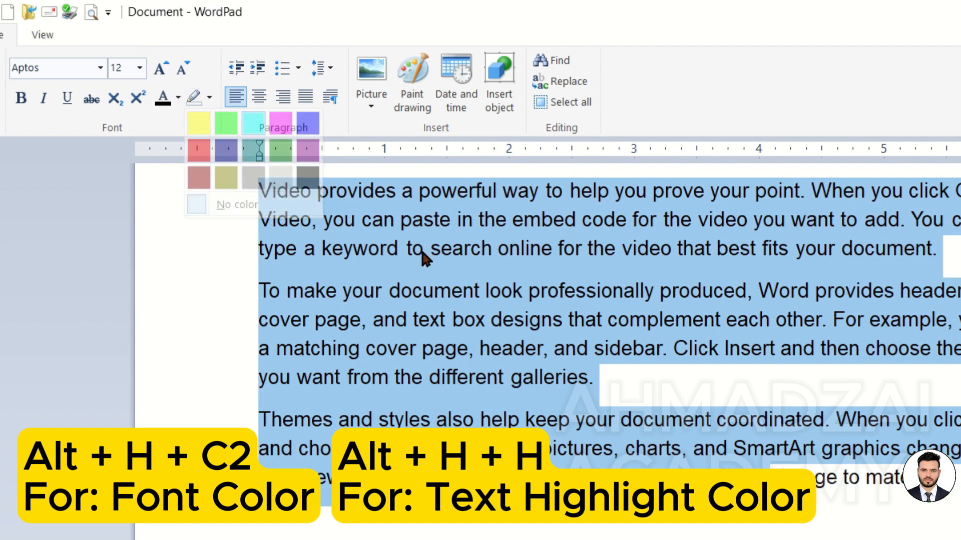